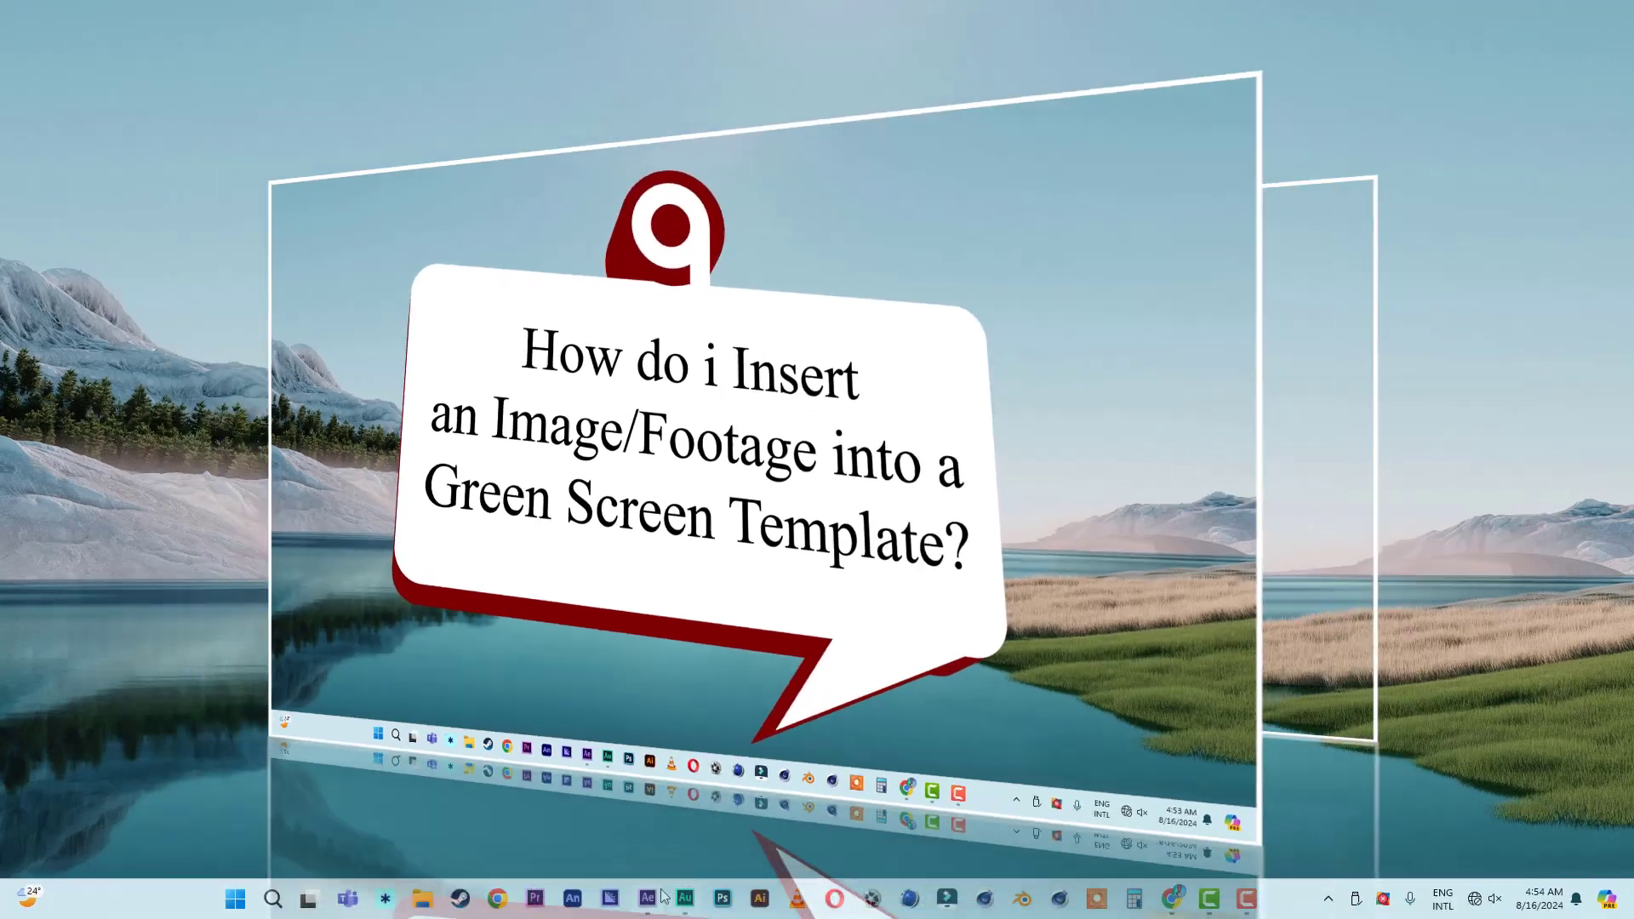
Bring up the After Effects window showing the untitled project with the green screen wedding footage
click(663, 895)
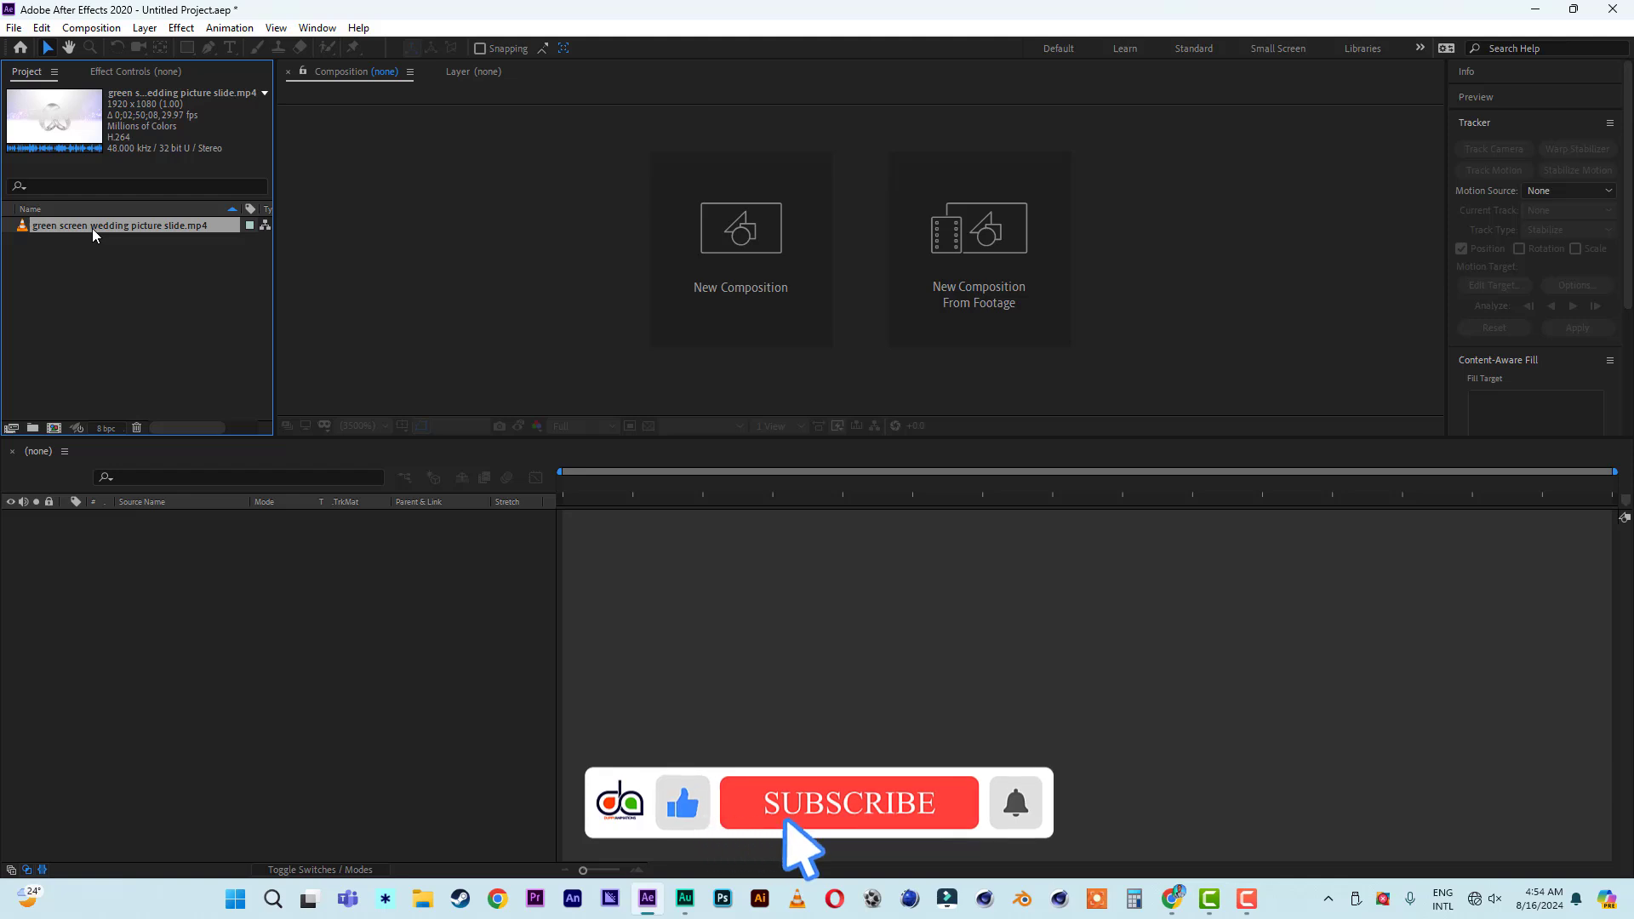
Create a composition from 'green screen wedding picture slide.mp4' and enlarge the viewer
drag(92, 228, 111, 551)
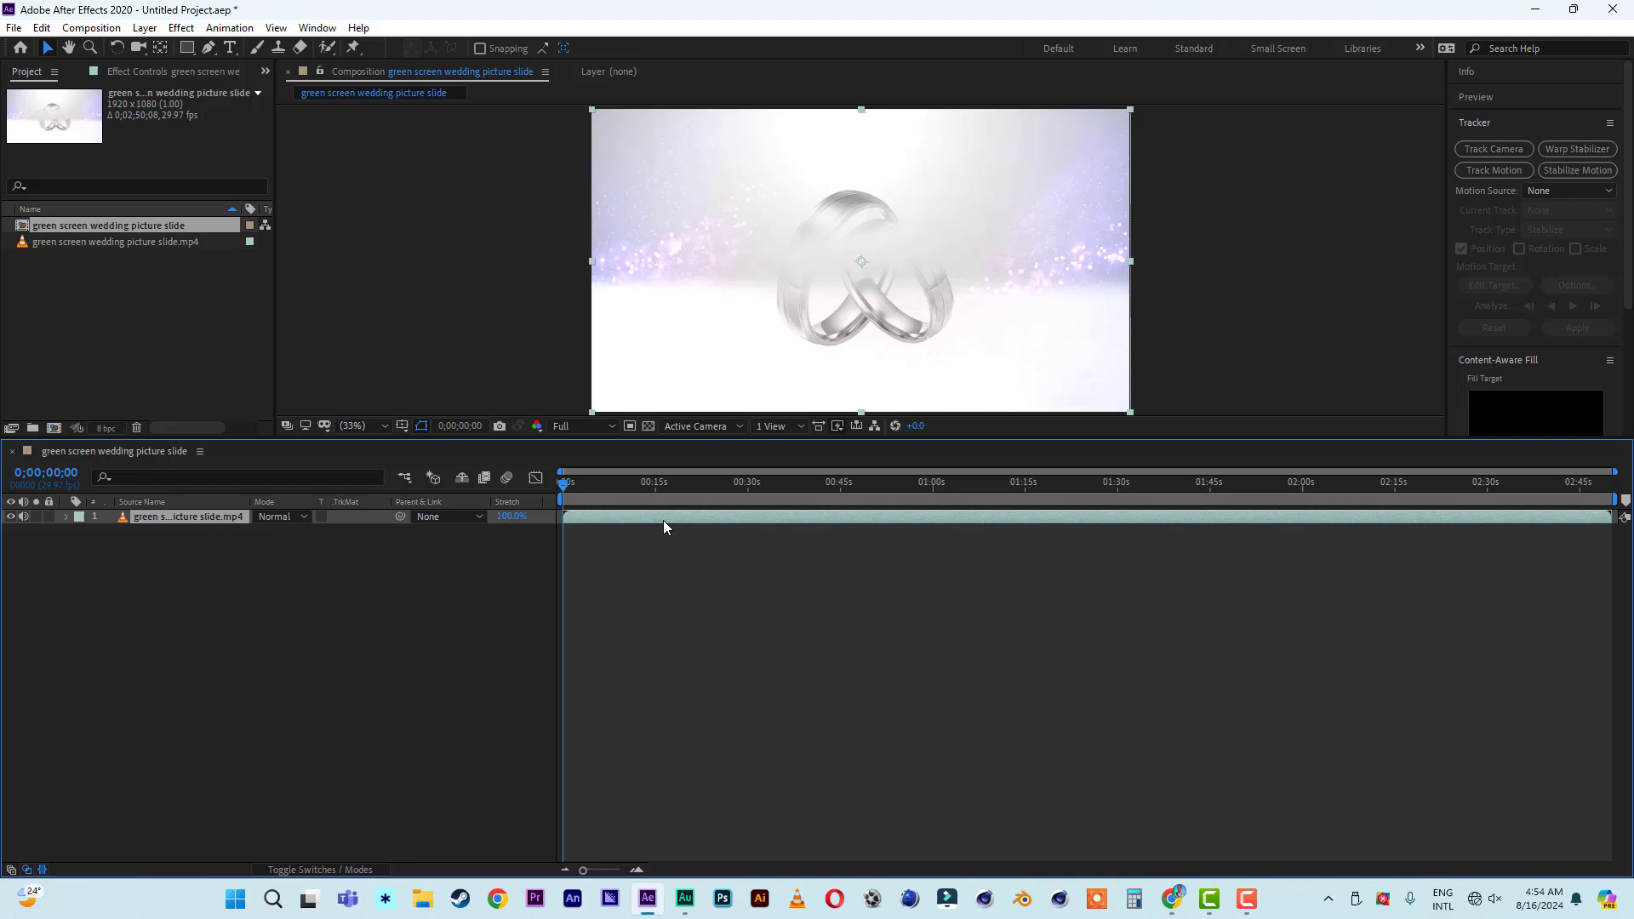
drag(755, 438, 766, 618)
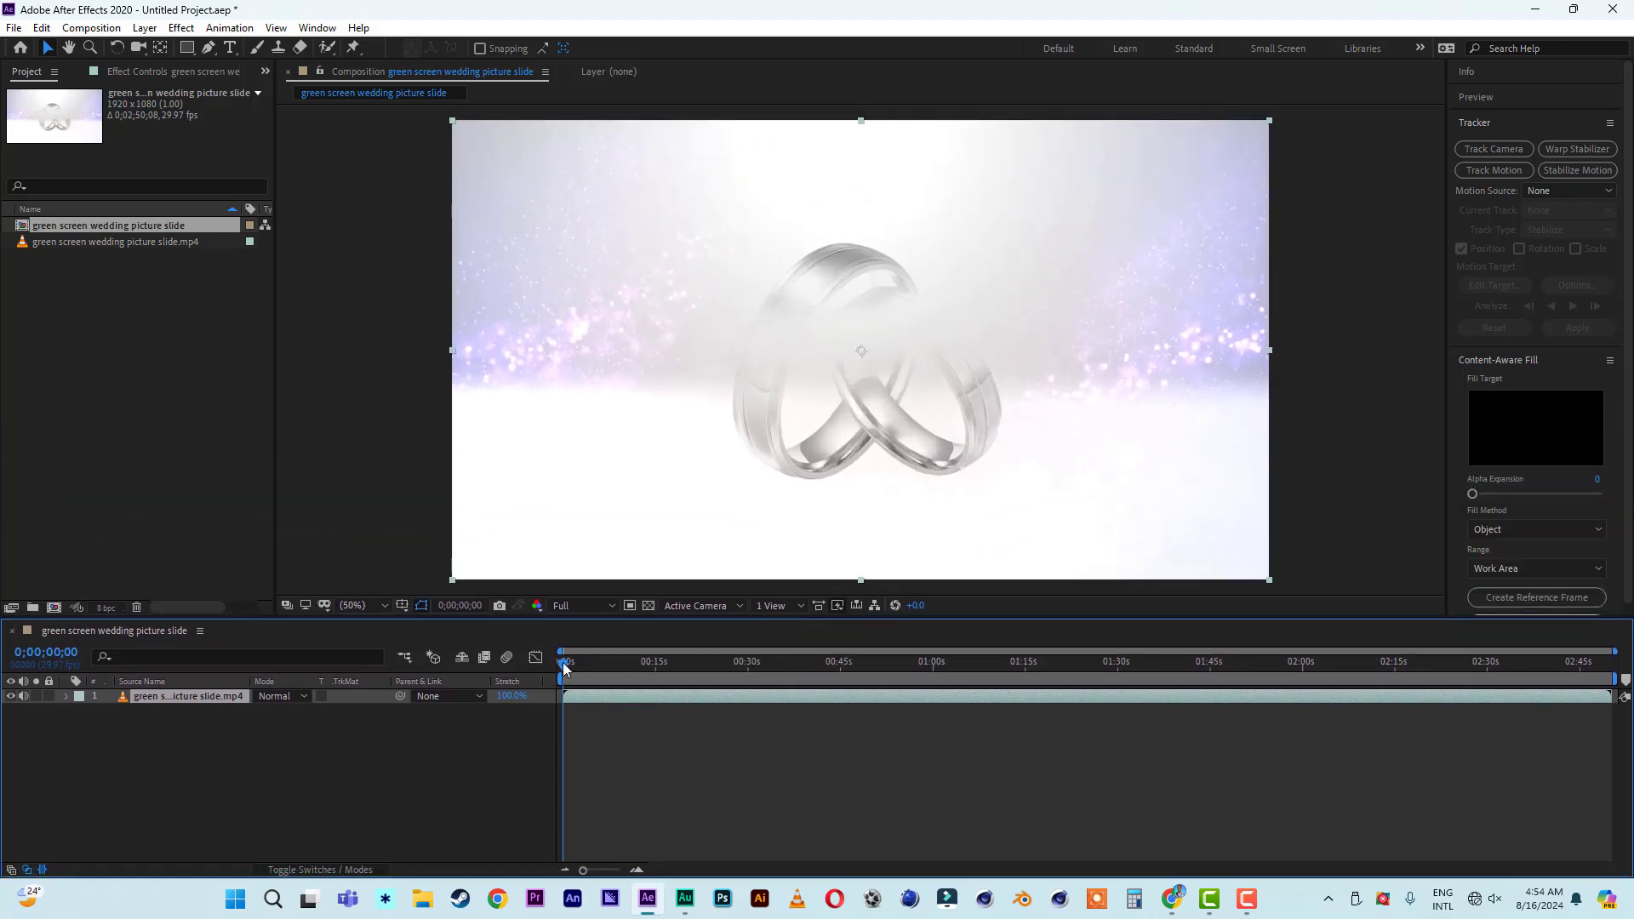
drag(564, 668, 654, 673)
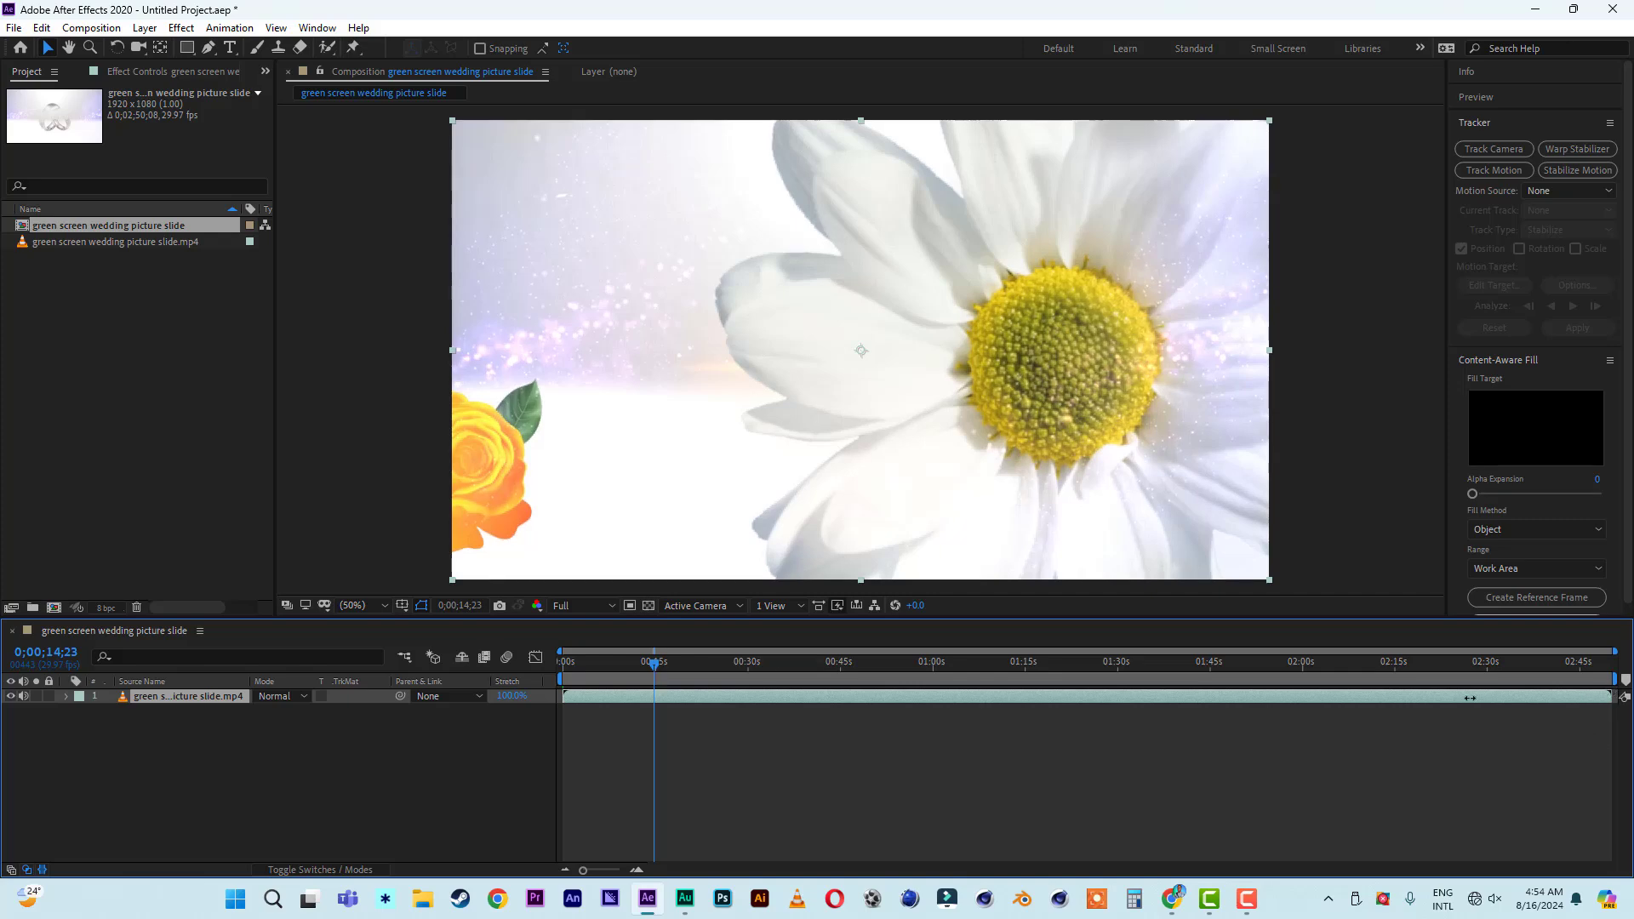
Trim the layer and the work area to end at 0;00;14;23
key(alt+bracketright)
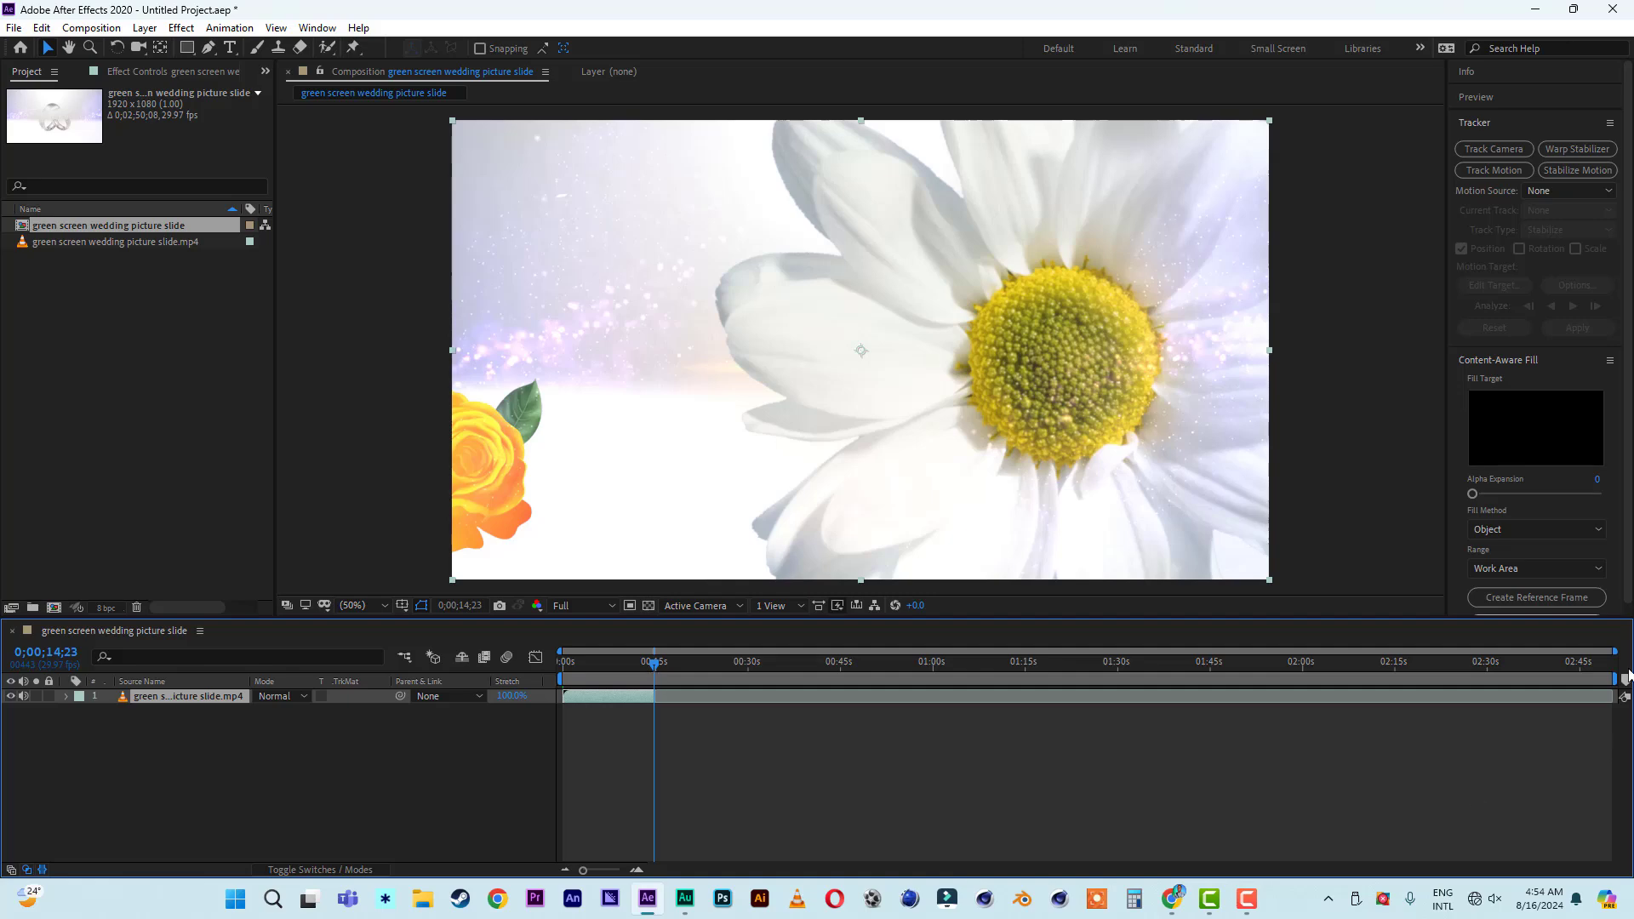
drag(1614, 678, 670, 651)
drag(1036, 666, 1101, 675)
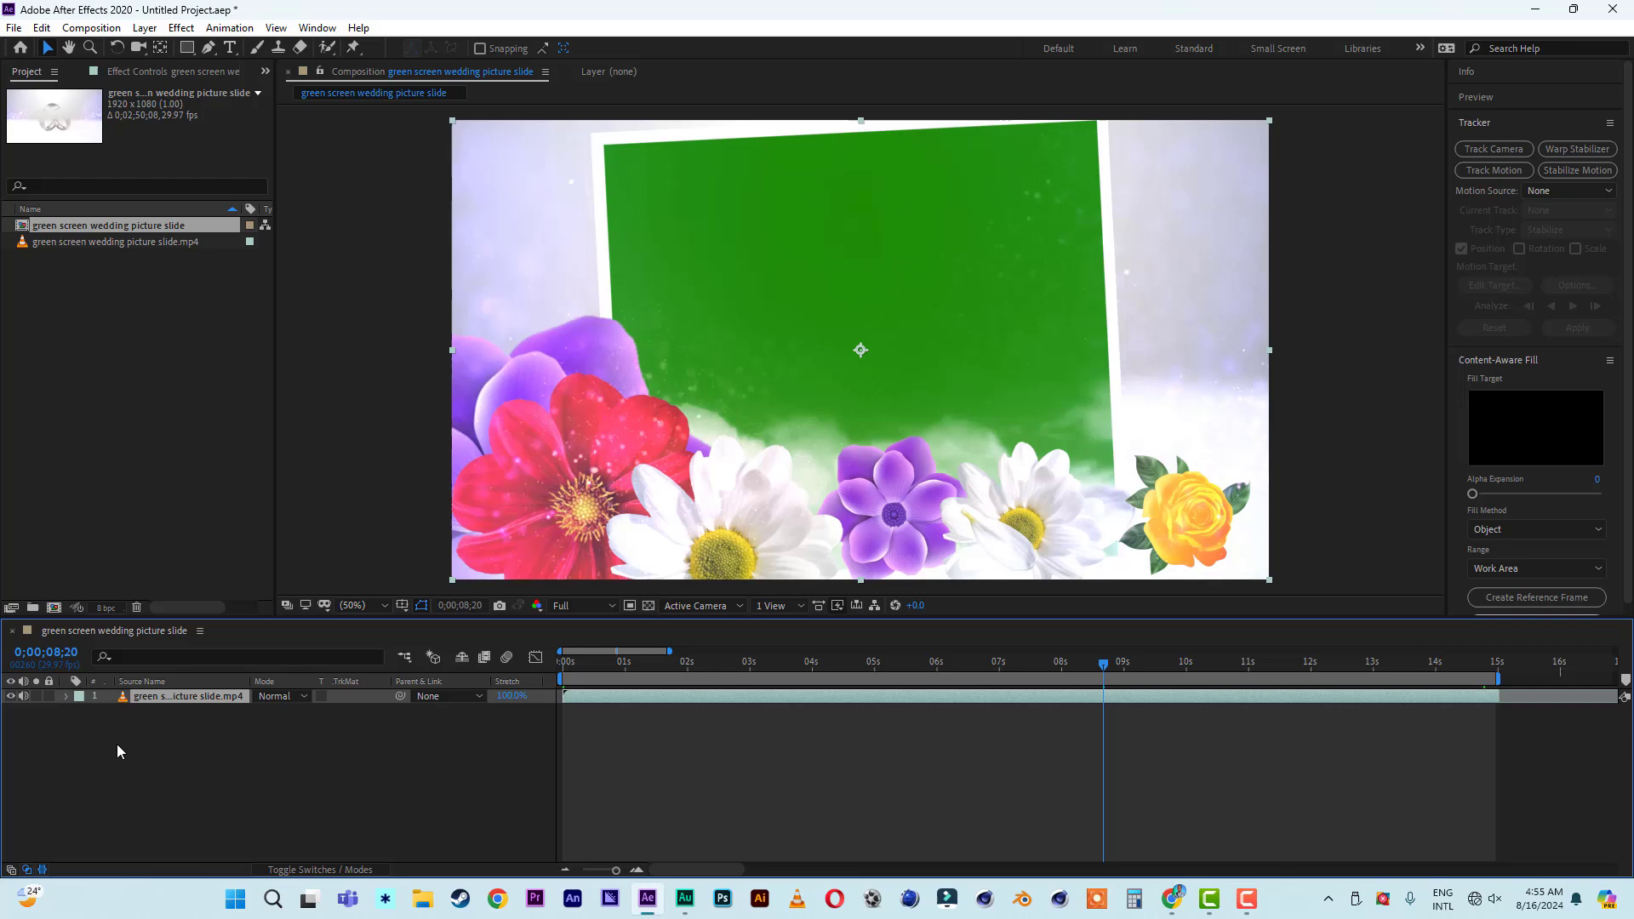
Twirl open the footage layer to show its Transform properties
click(65, 696)
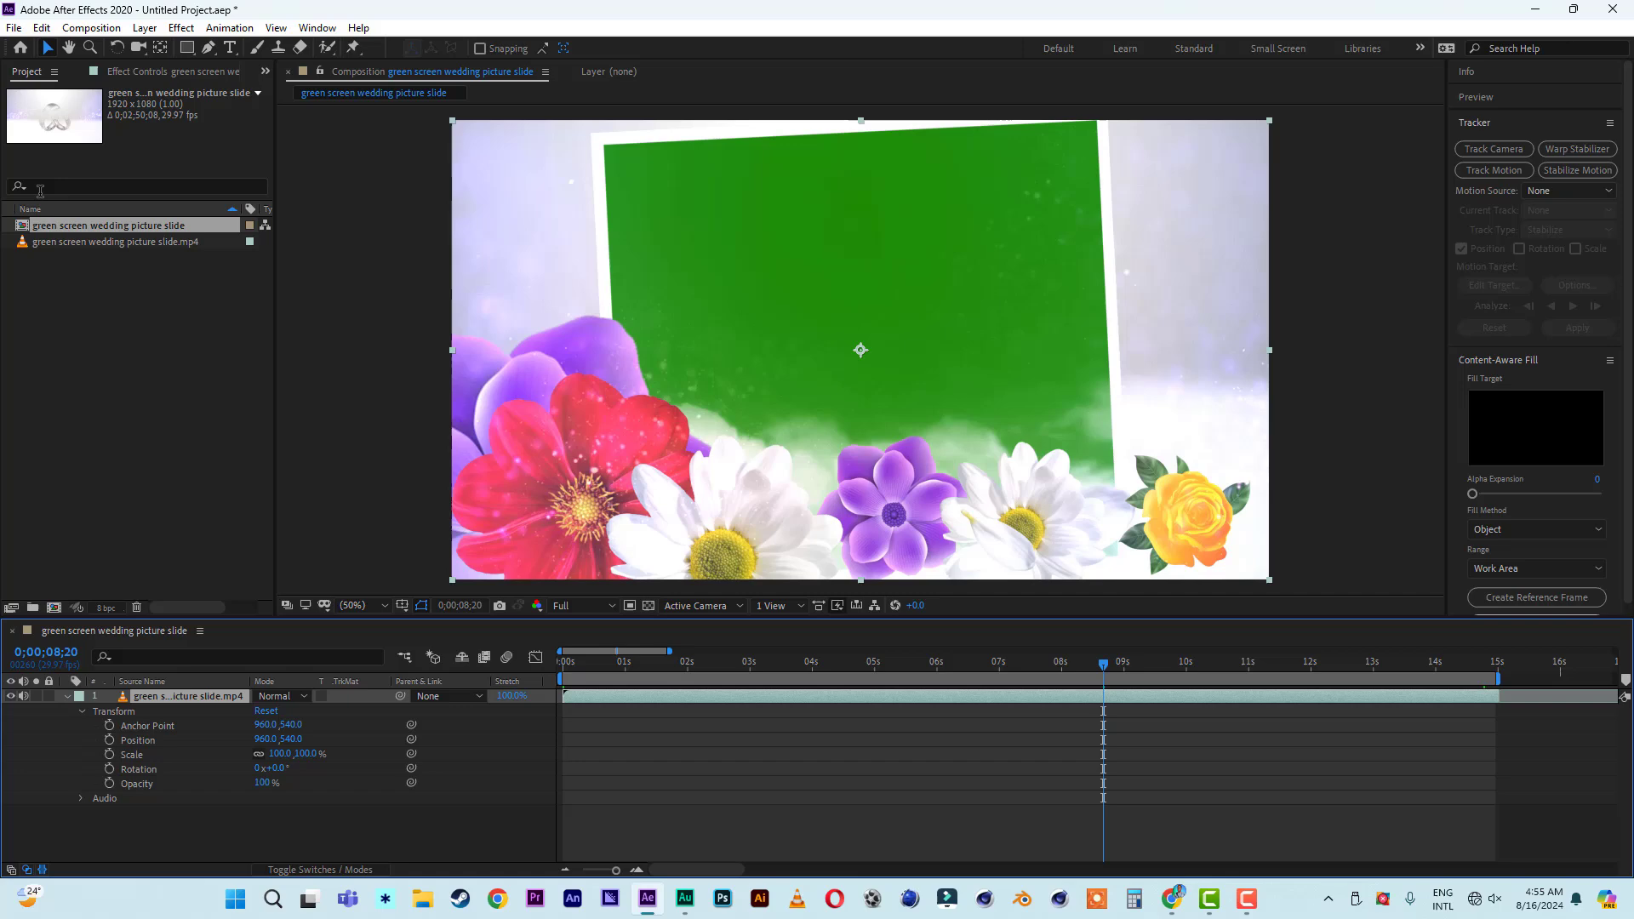
click(183, 29)
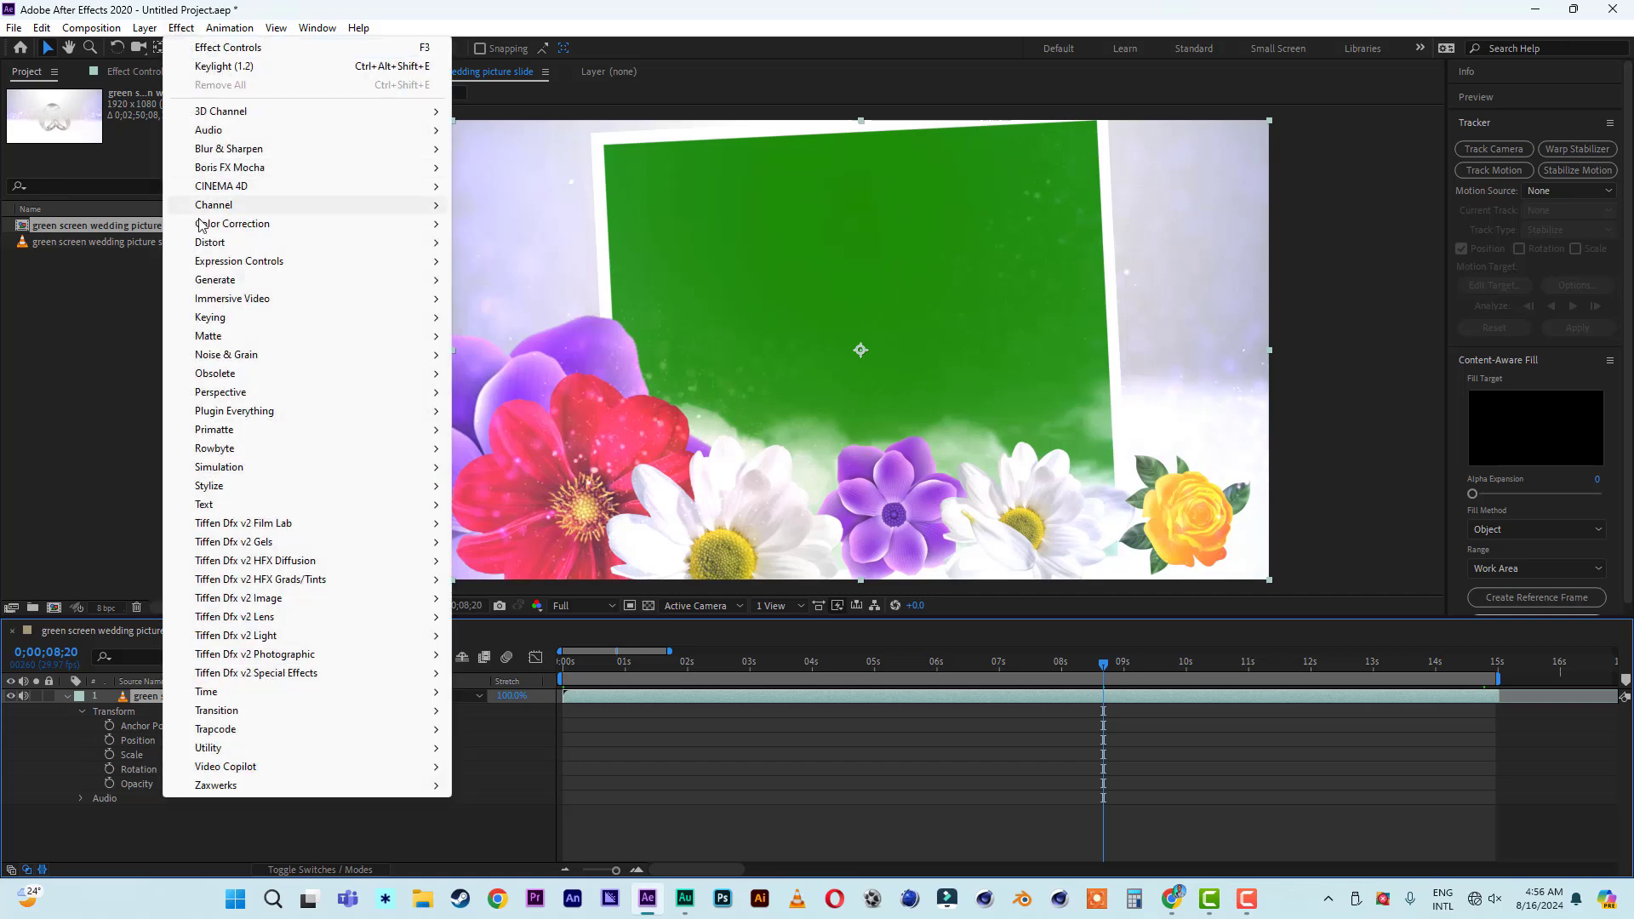
mouse_move(383, 316)
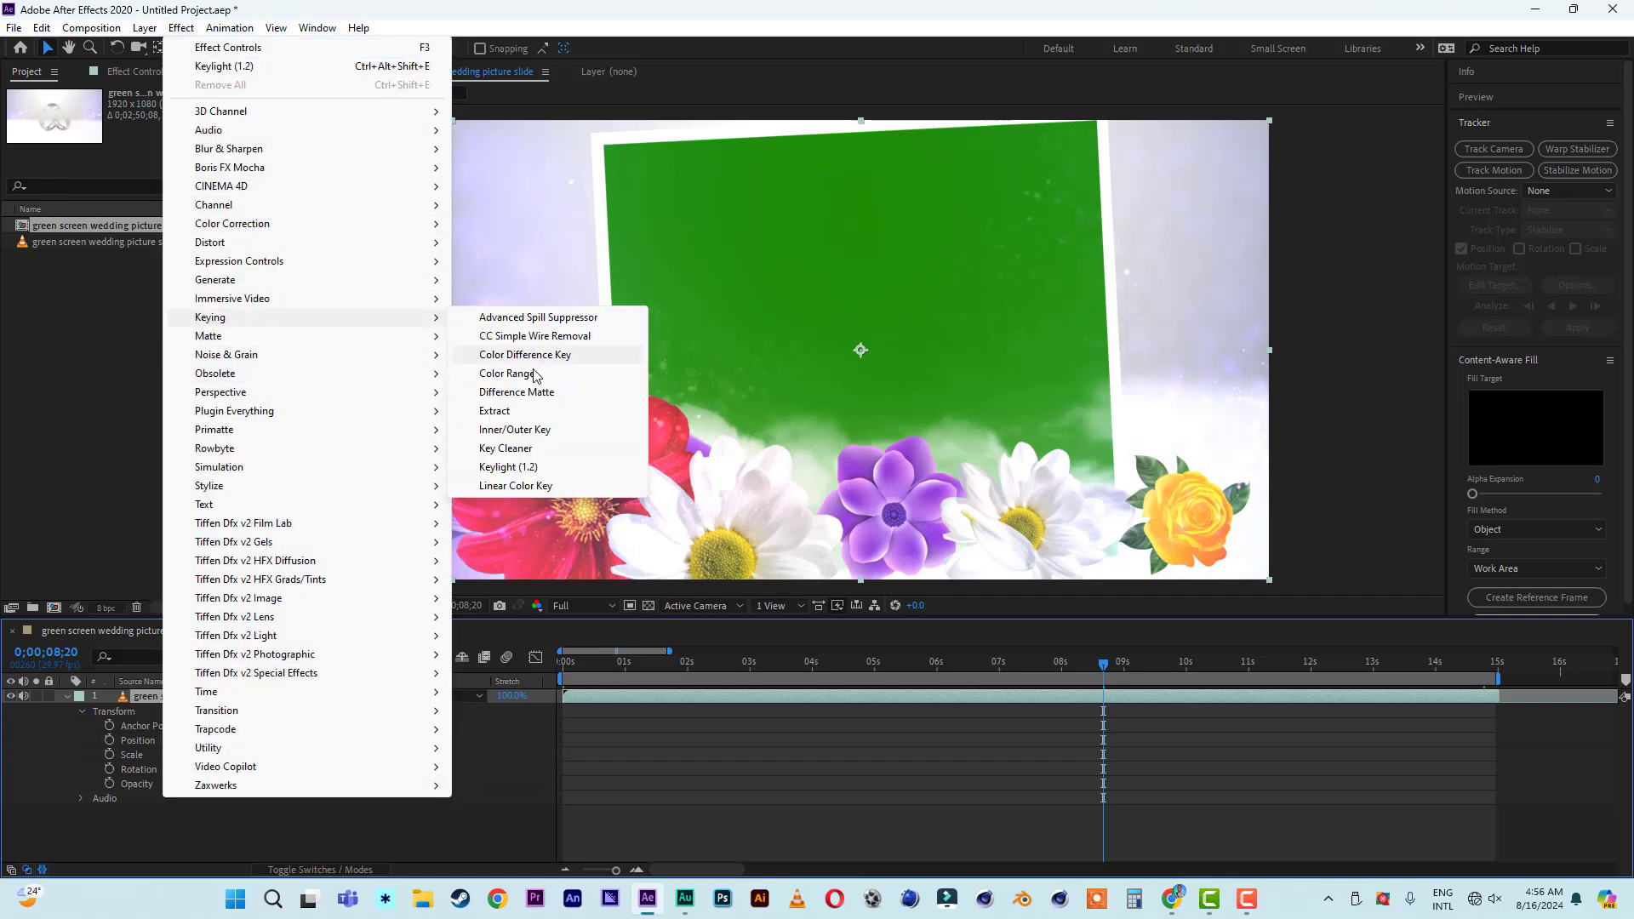
click(526, 470)
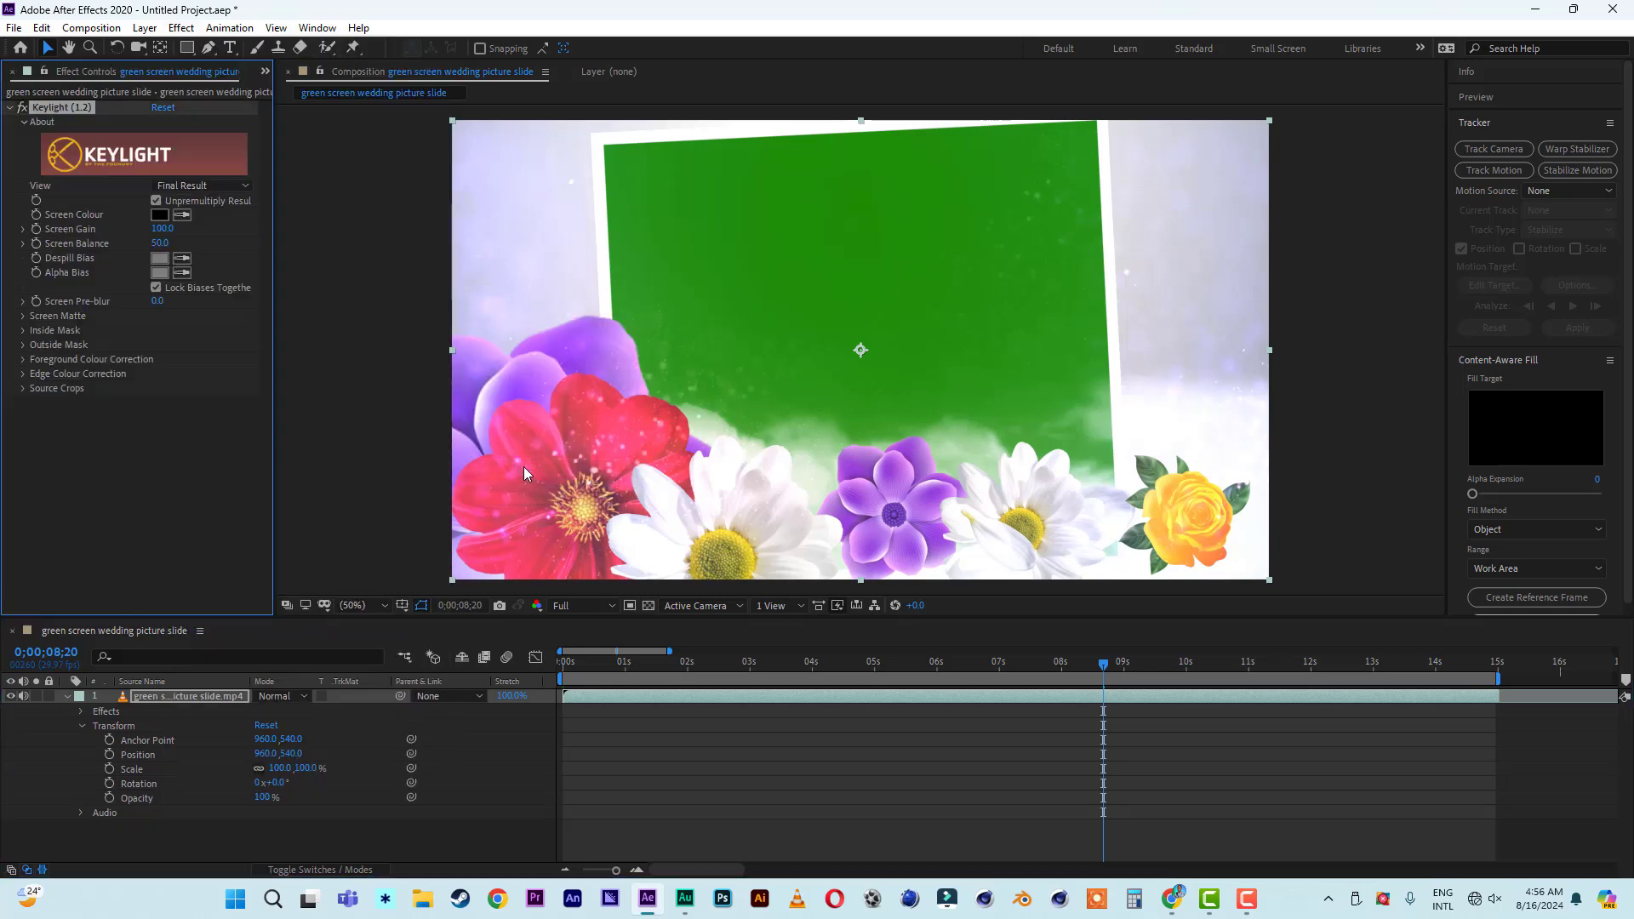
click(180, 219)
click(831, 230)
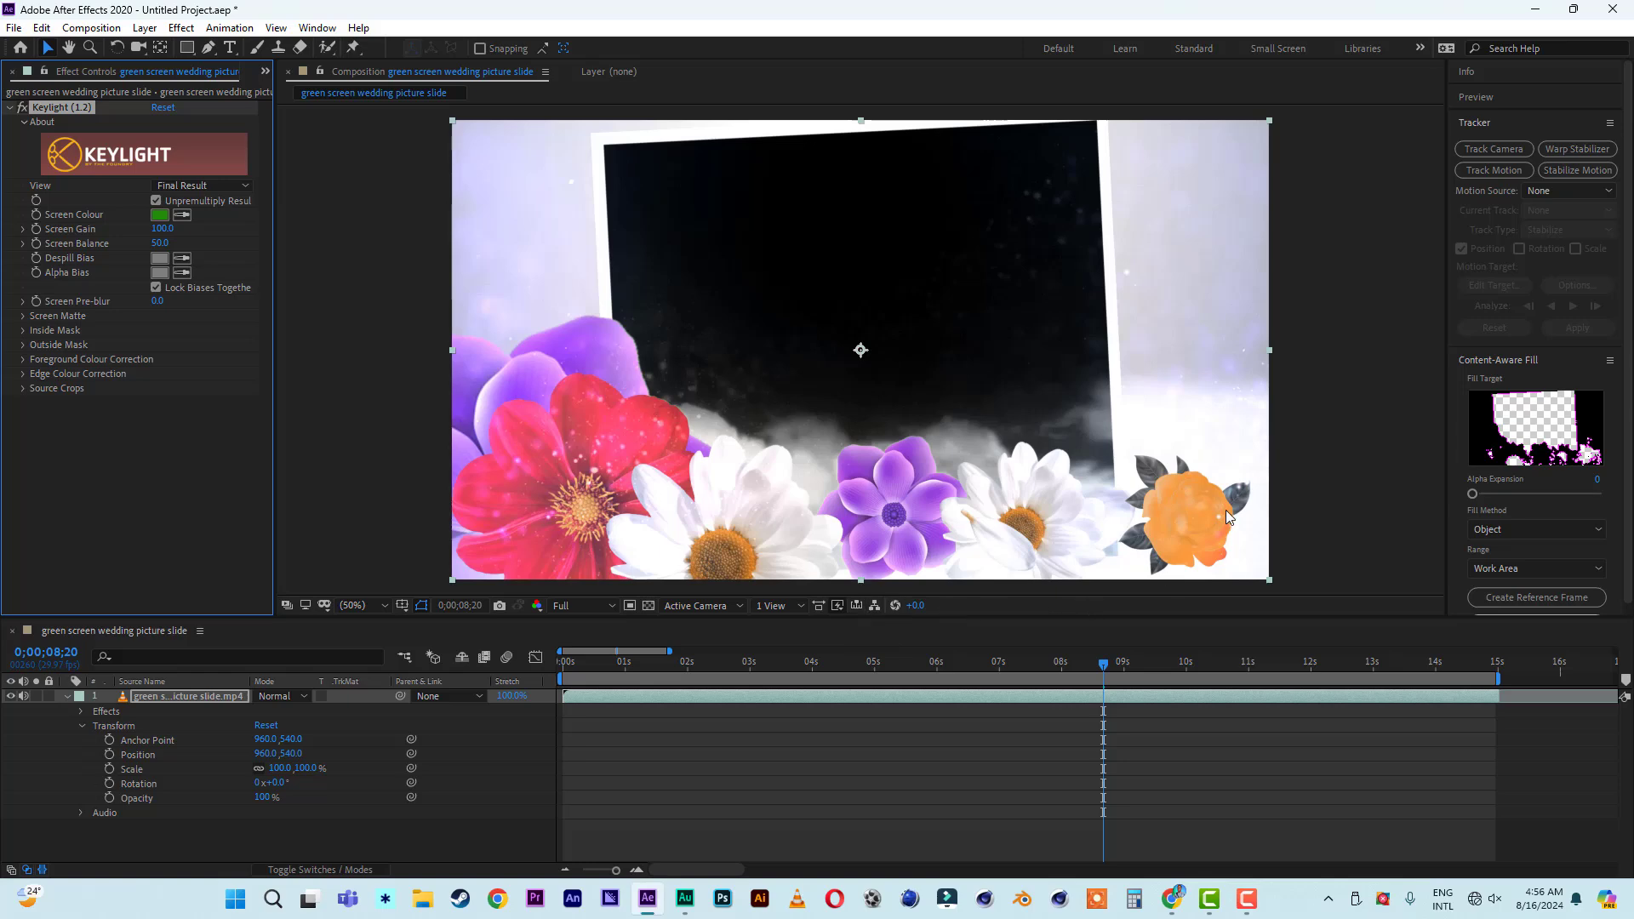
click(22, 107)
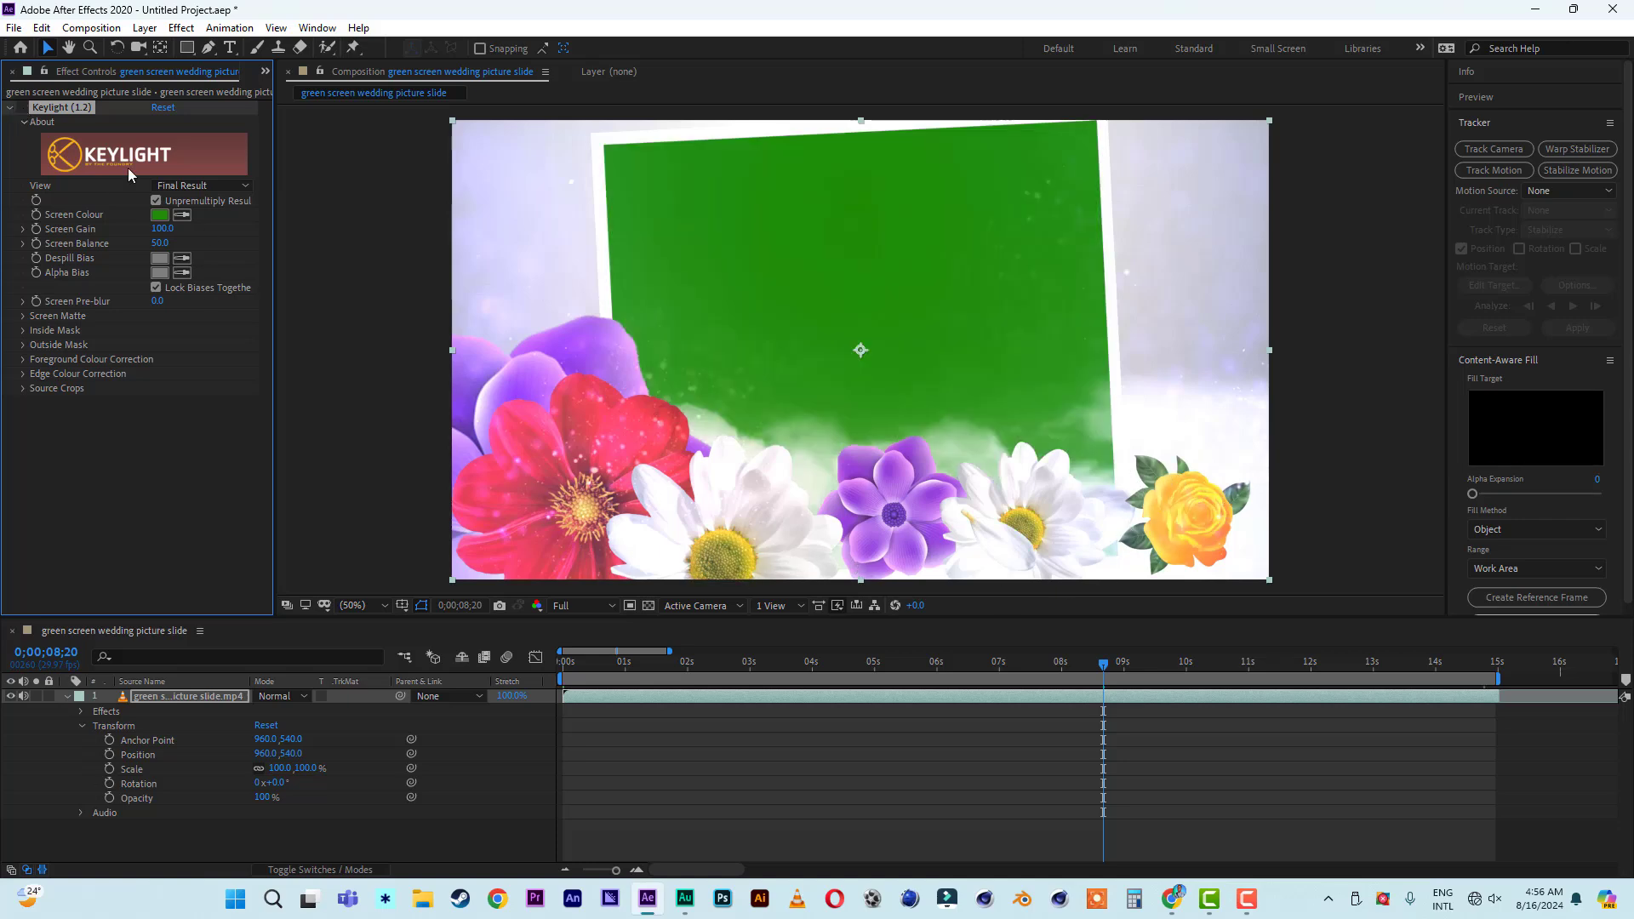
click(21, 107)
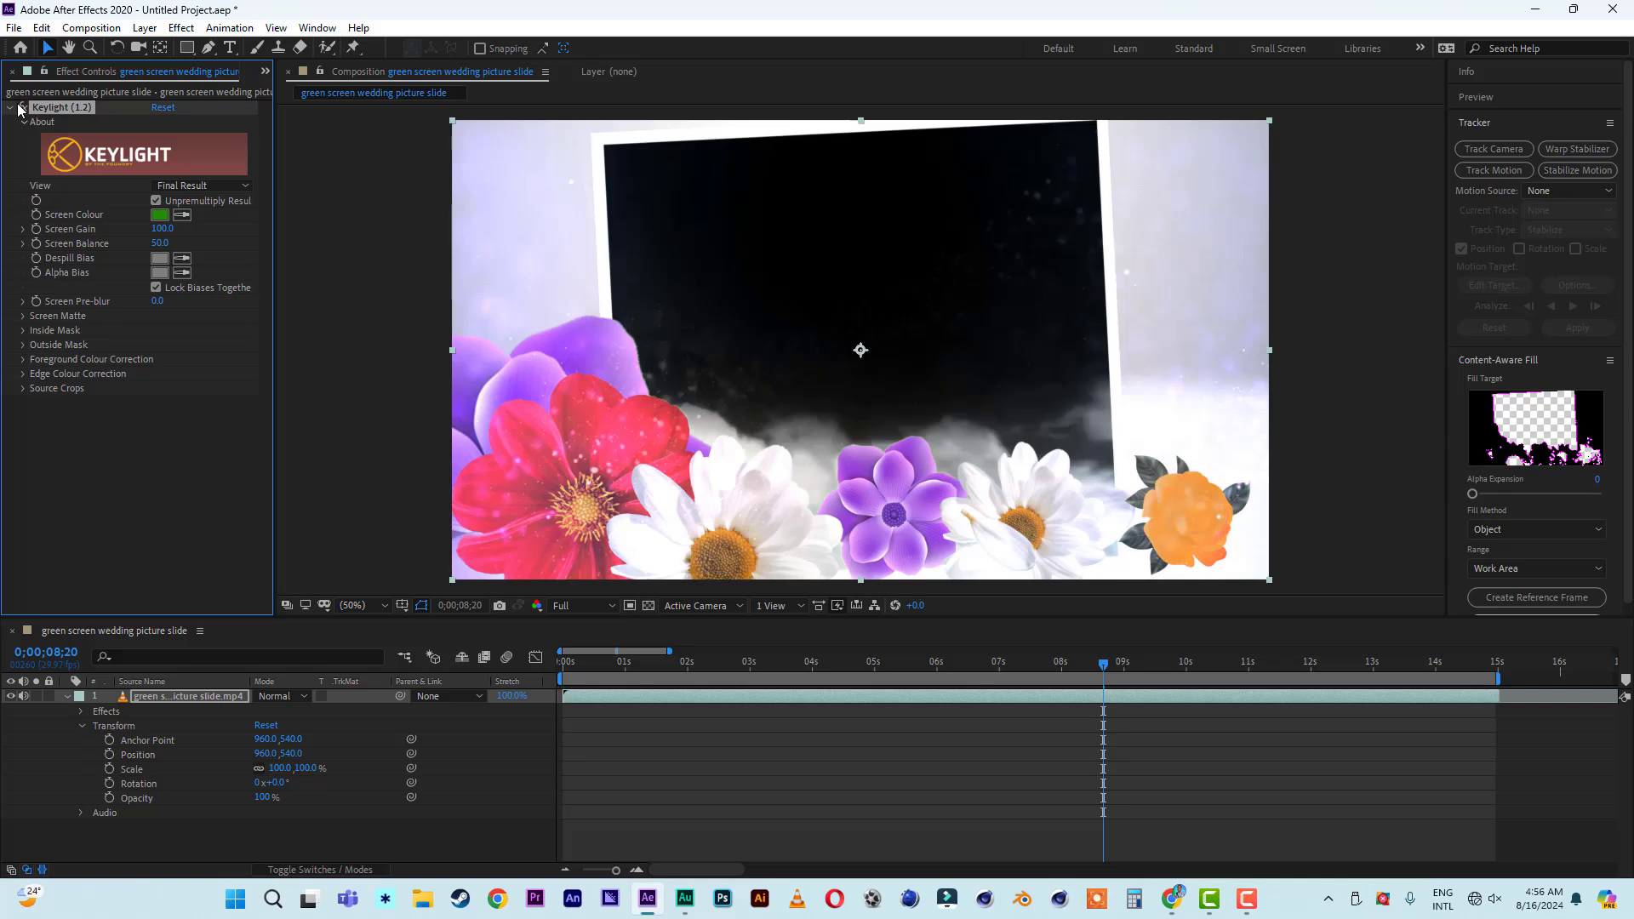
click(21, 107)
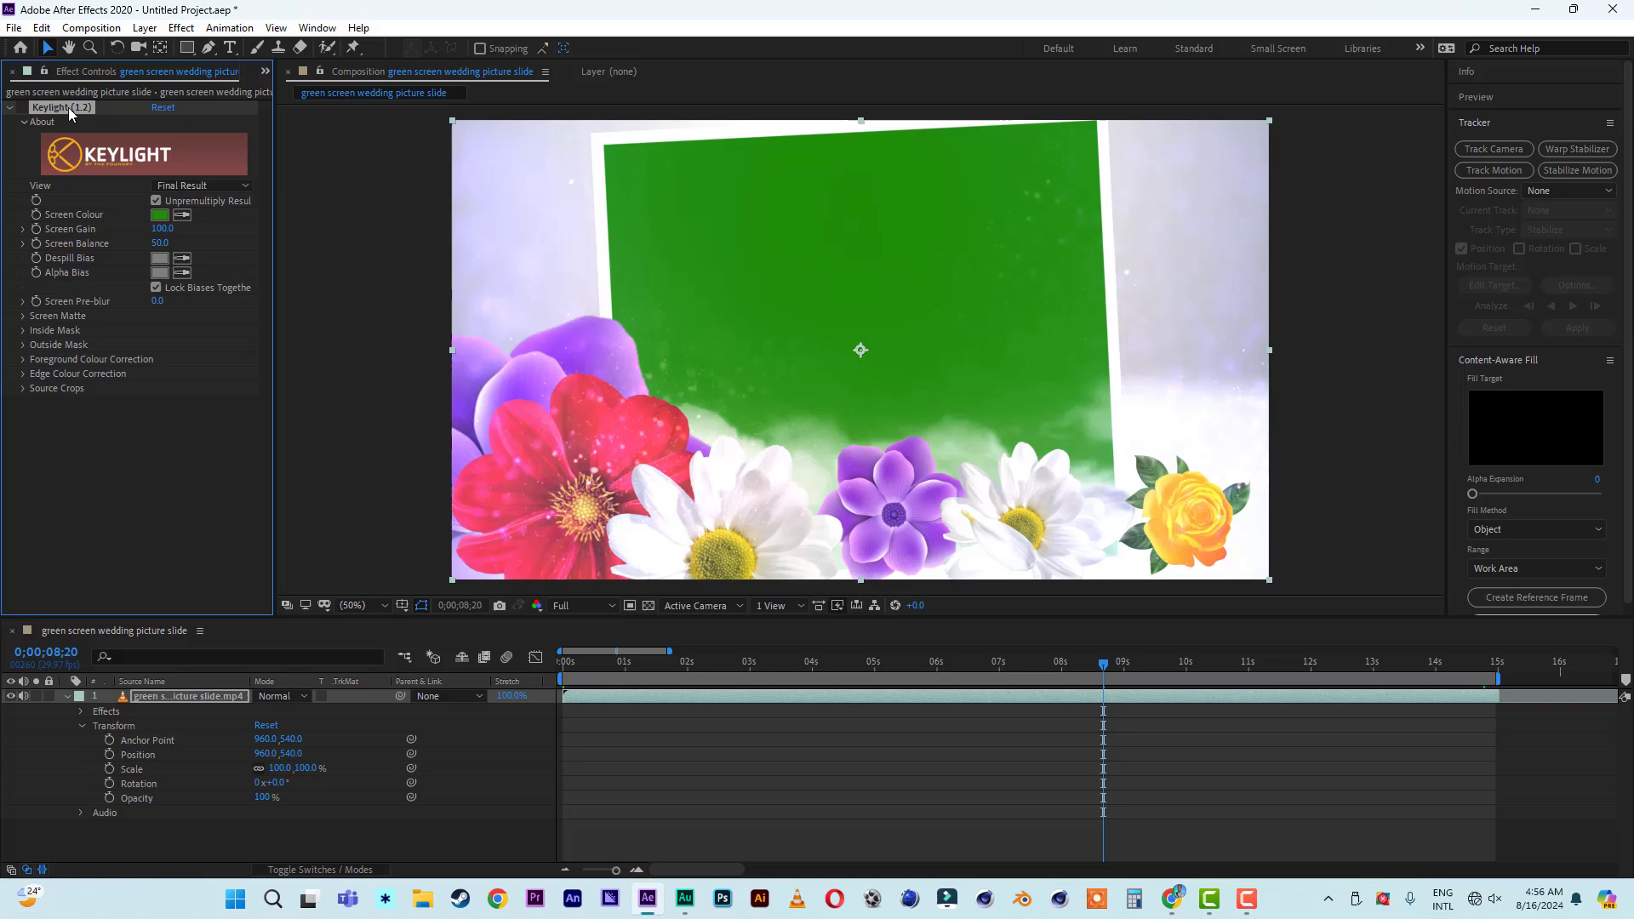
key(Delete)
click(66, 696)
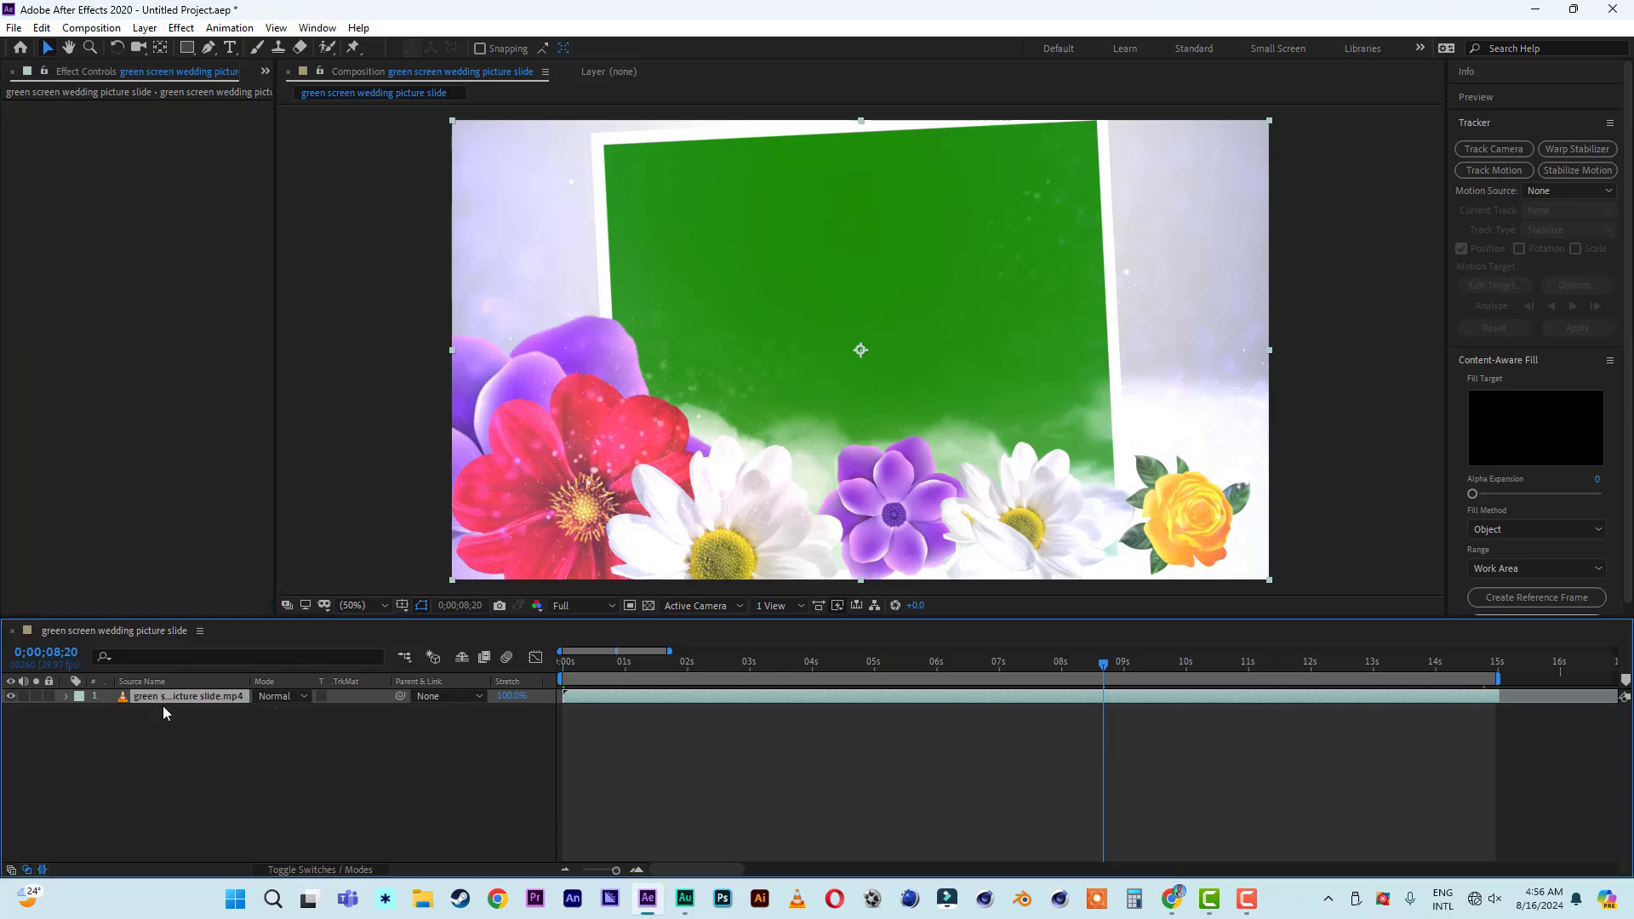
Duplicate the template layer, hide the top copy, and select the lower copy
key(ctrl+d)
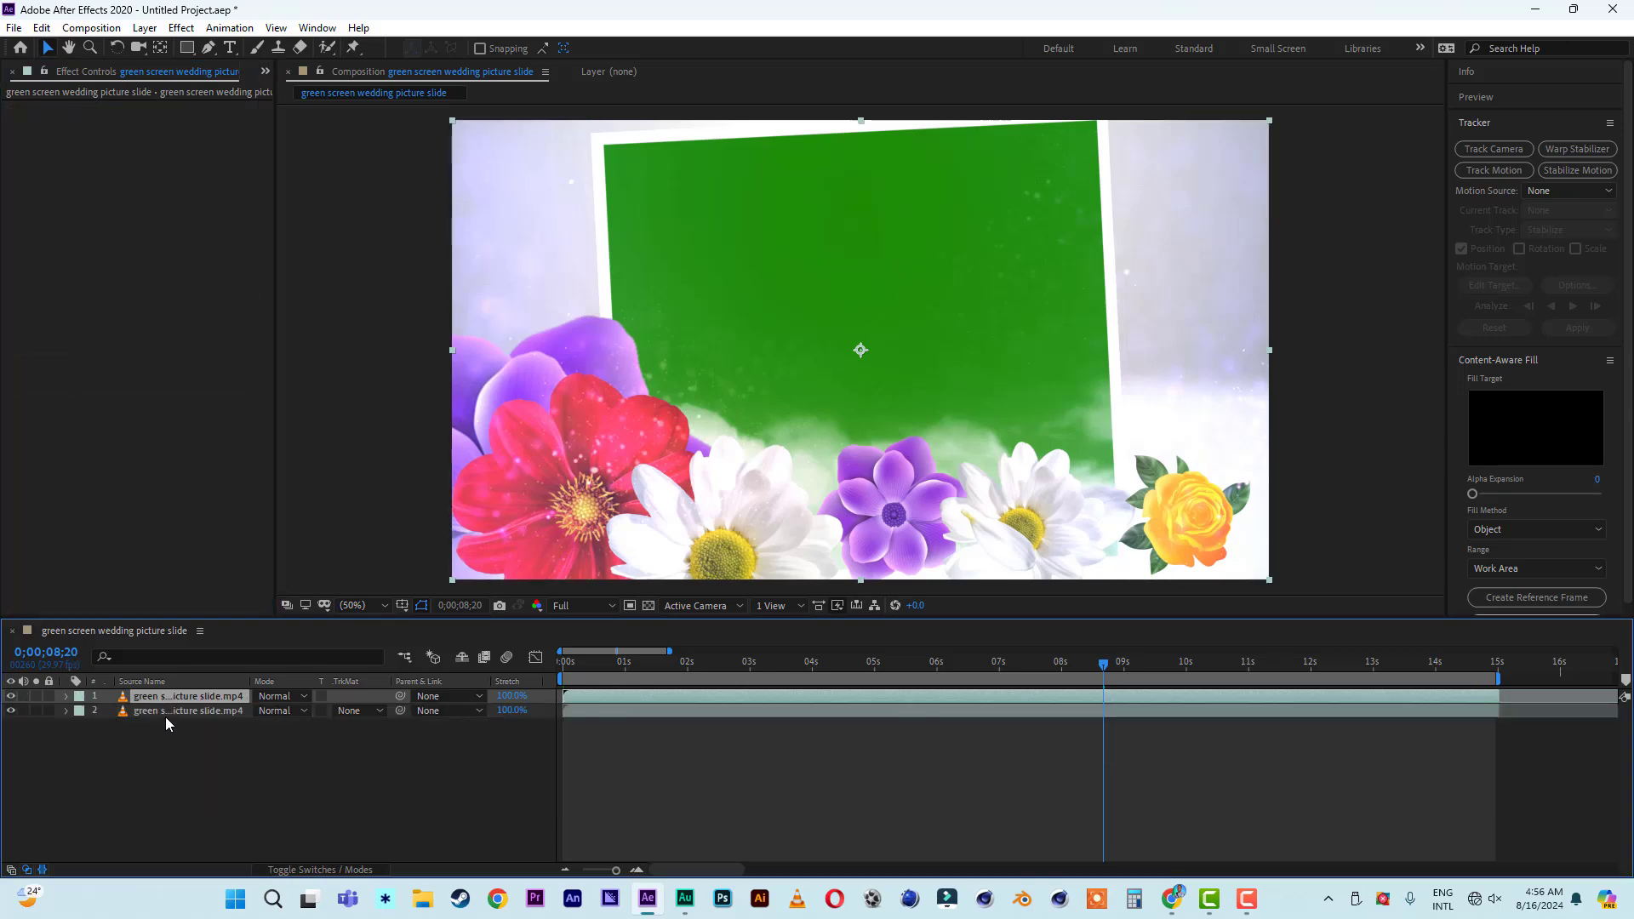
click(11, 696)
click(228, 713)
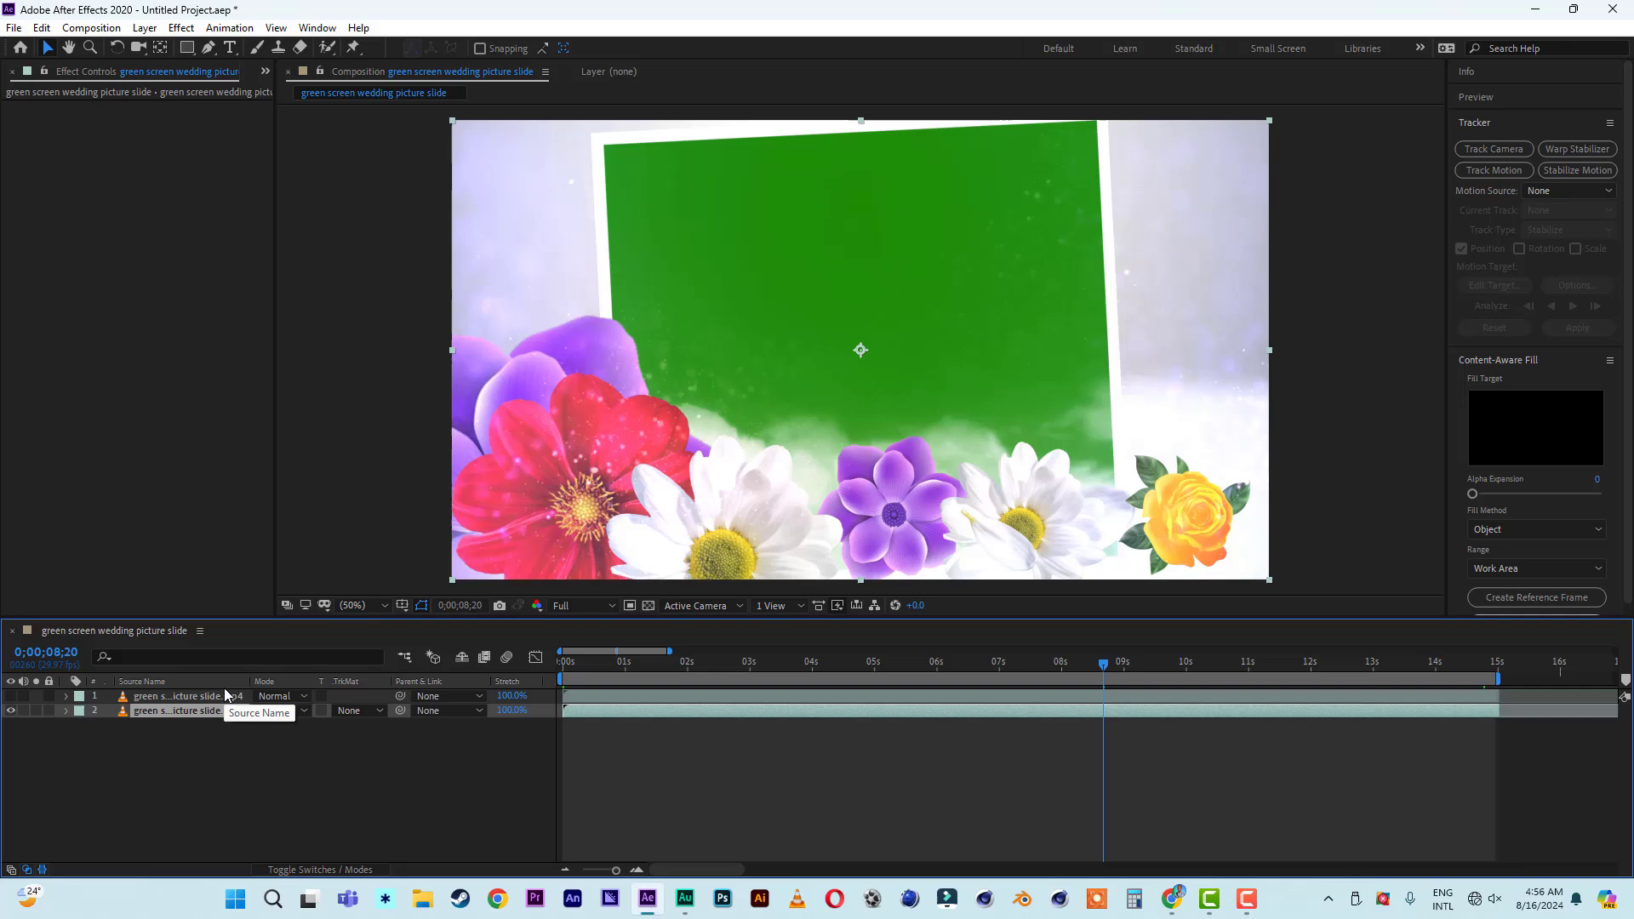
Key out the lower copy's green screen with Keylight (1.2) by sampling the green
click(182, 28)
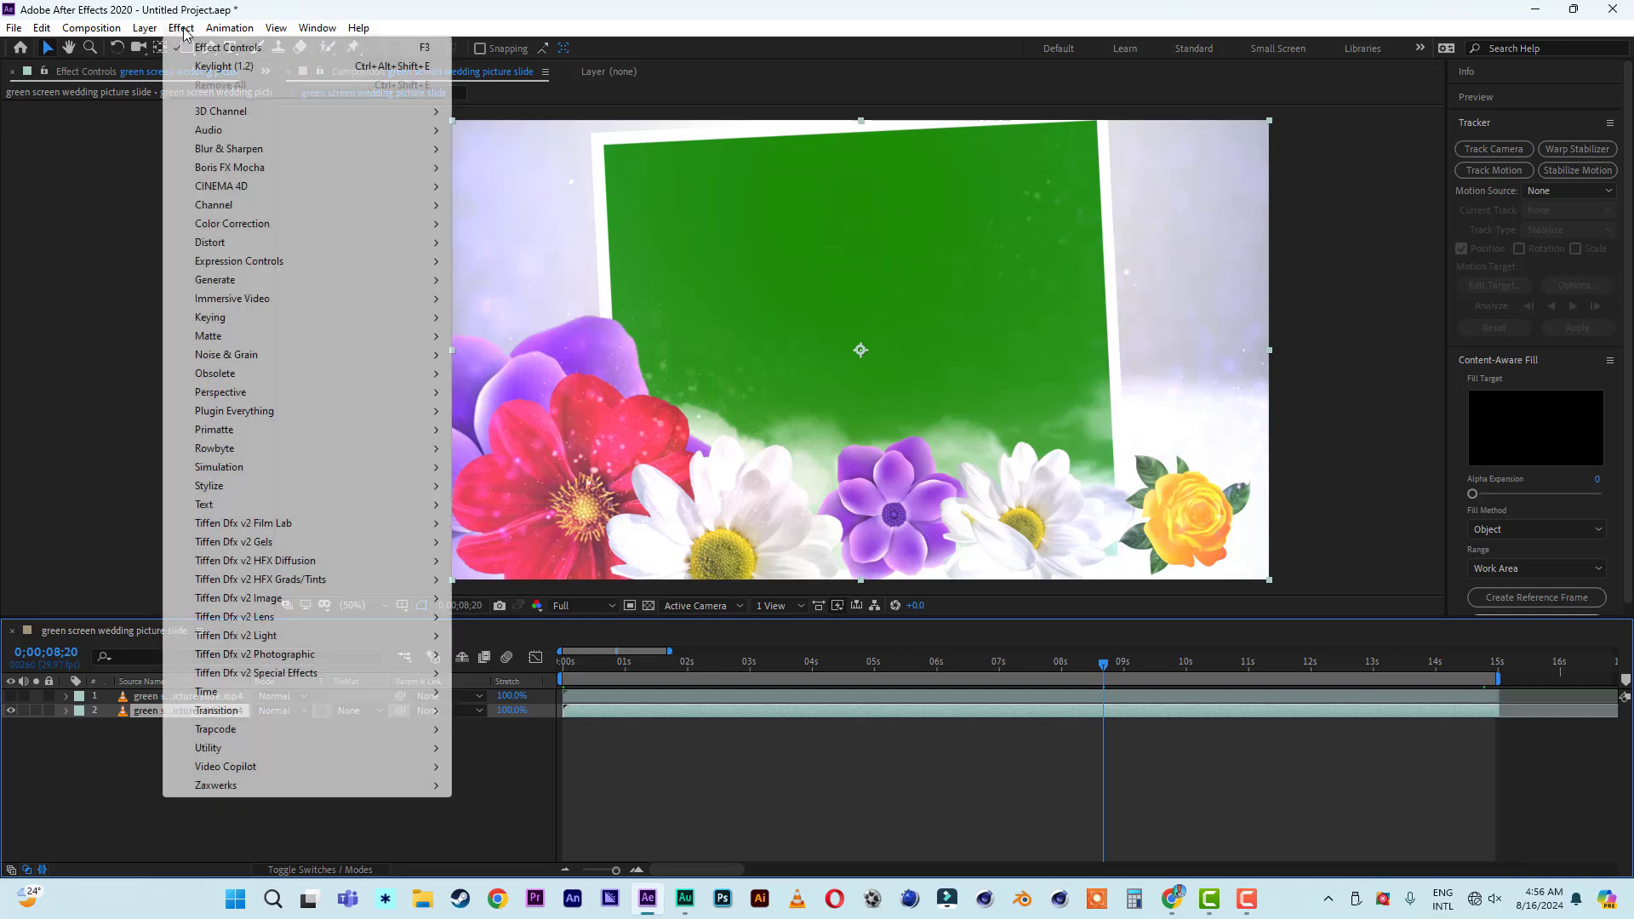
mouse_move(236, 326)
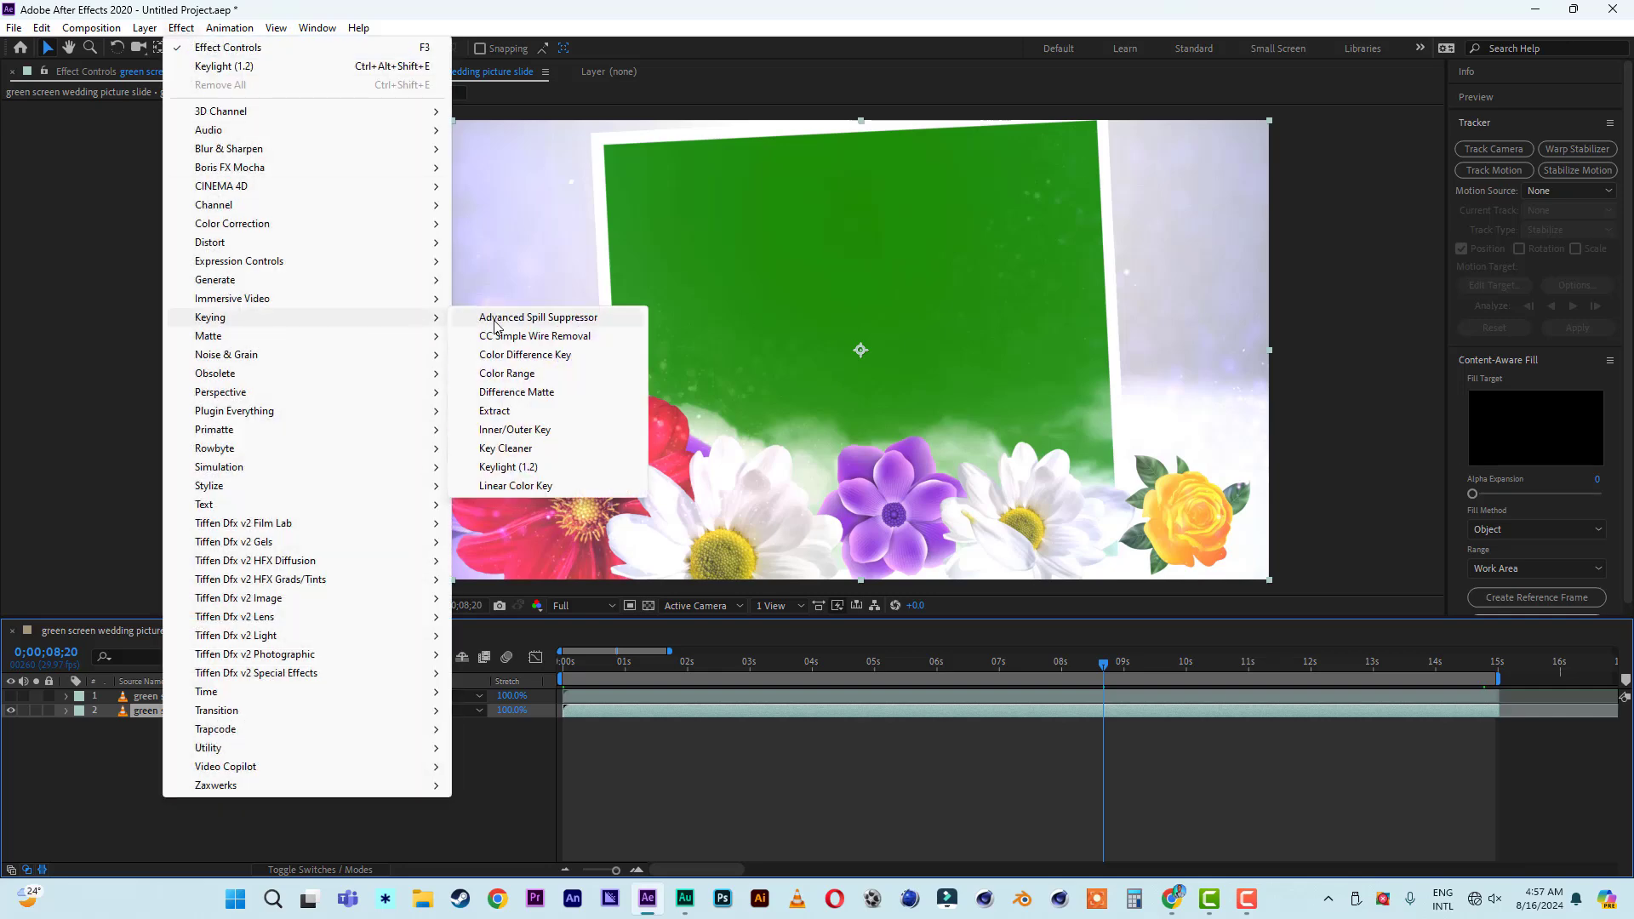
click(508, 469)
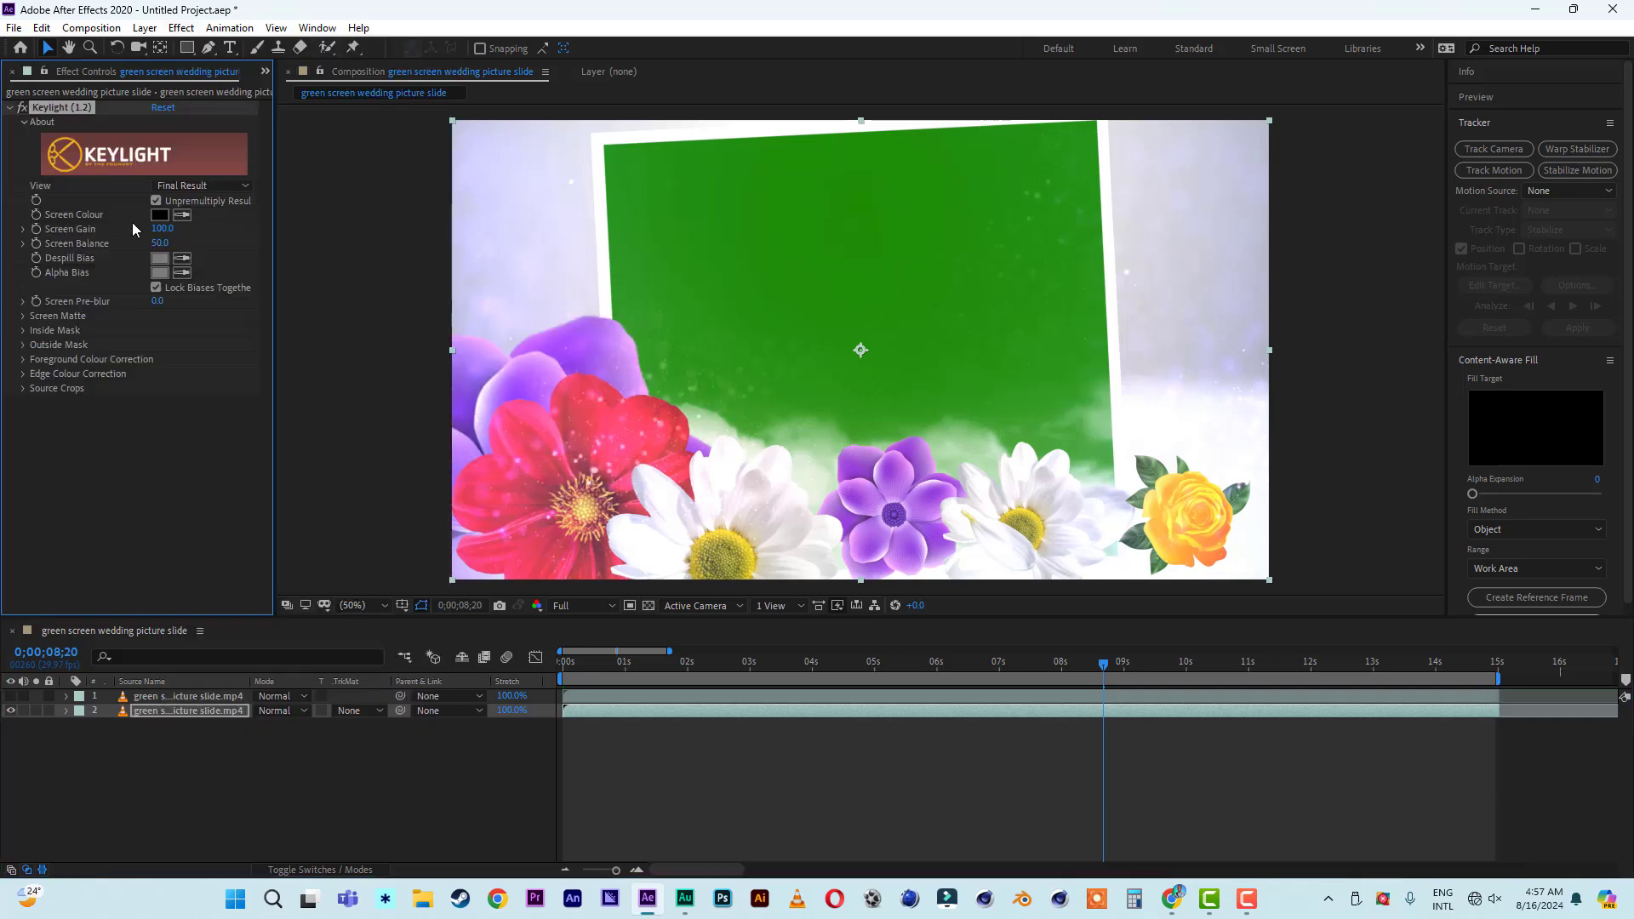
click(181, 215)
click(830, 196)
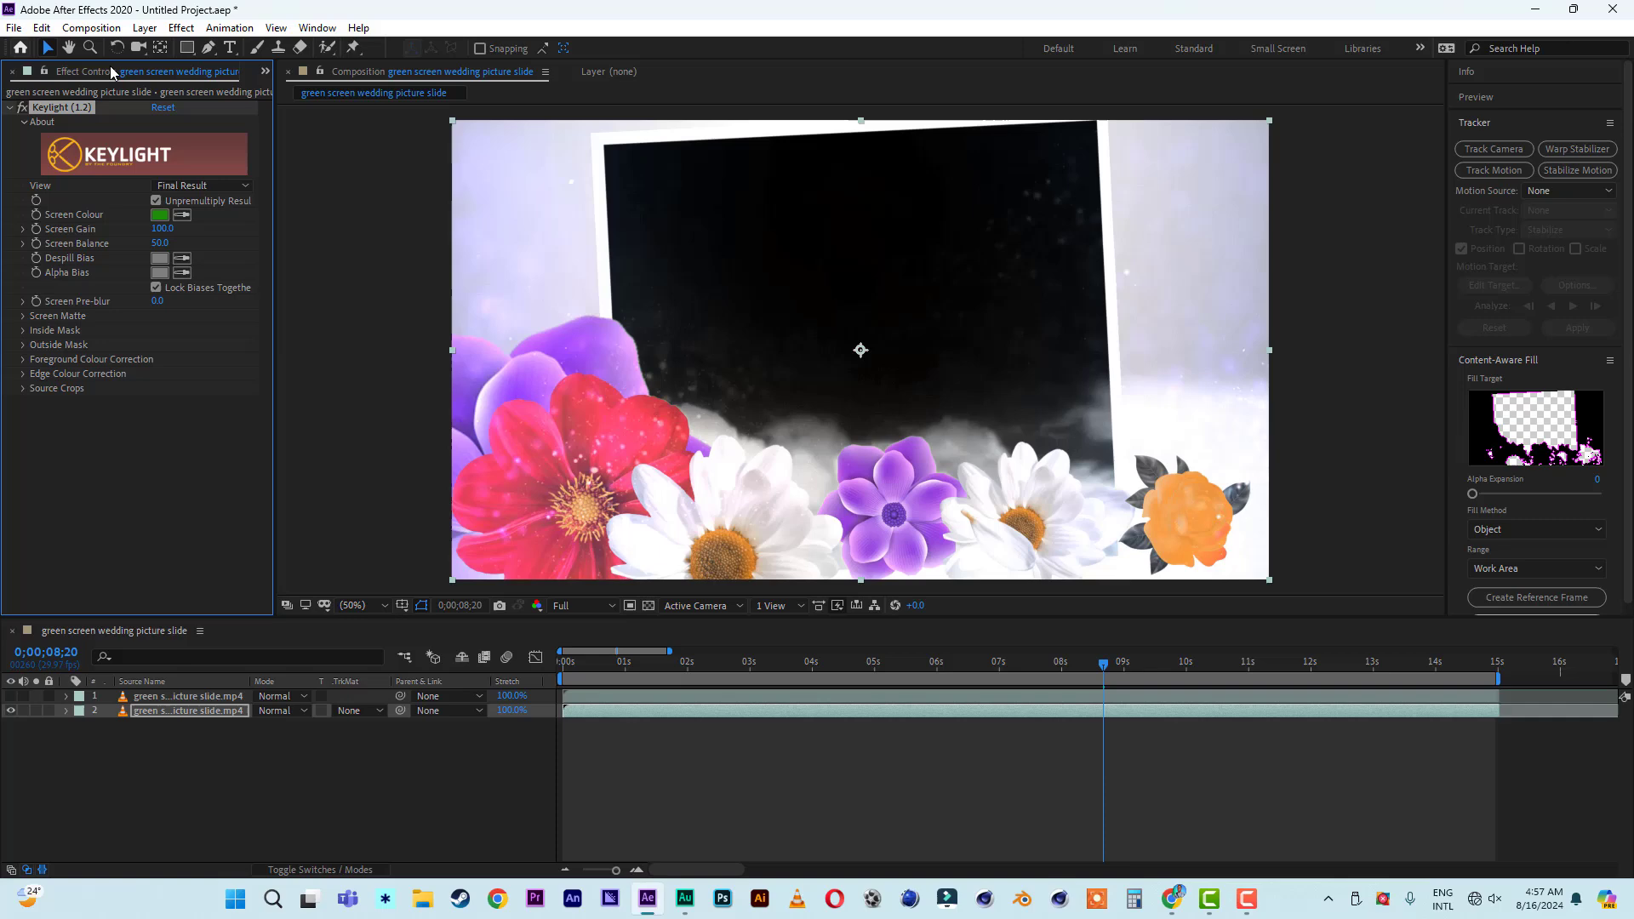
click(265, 72)
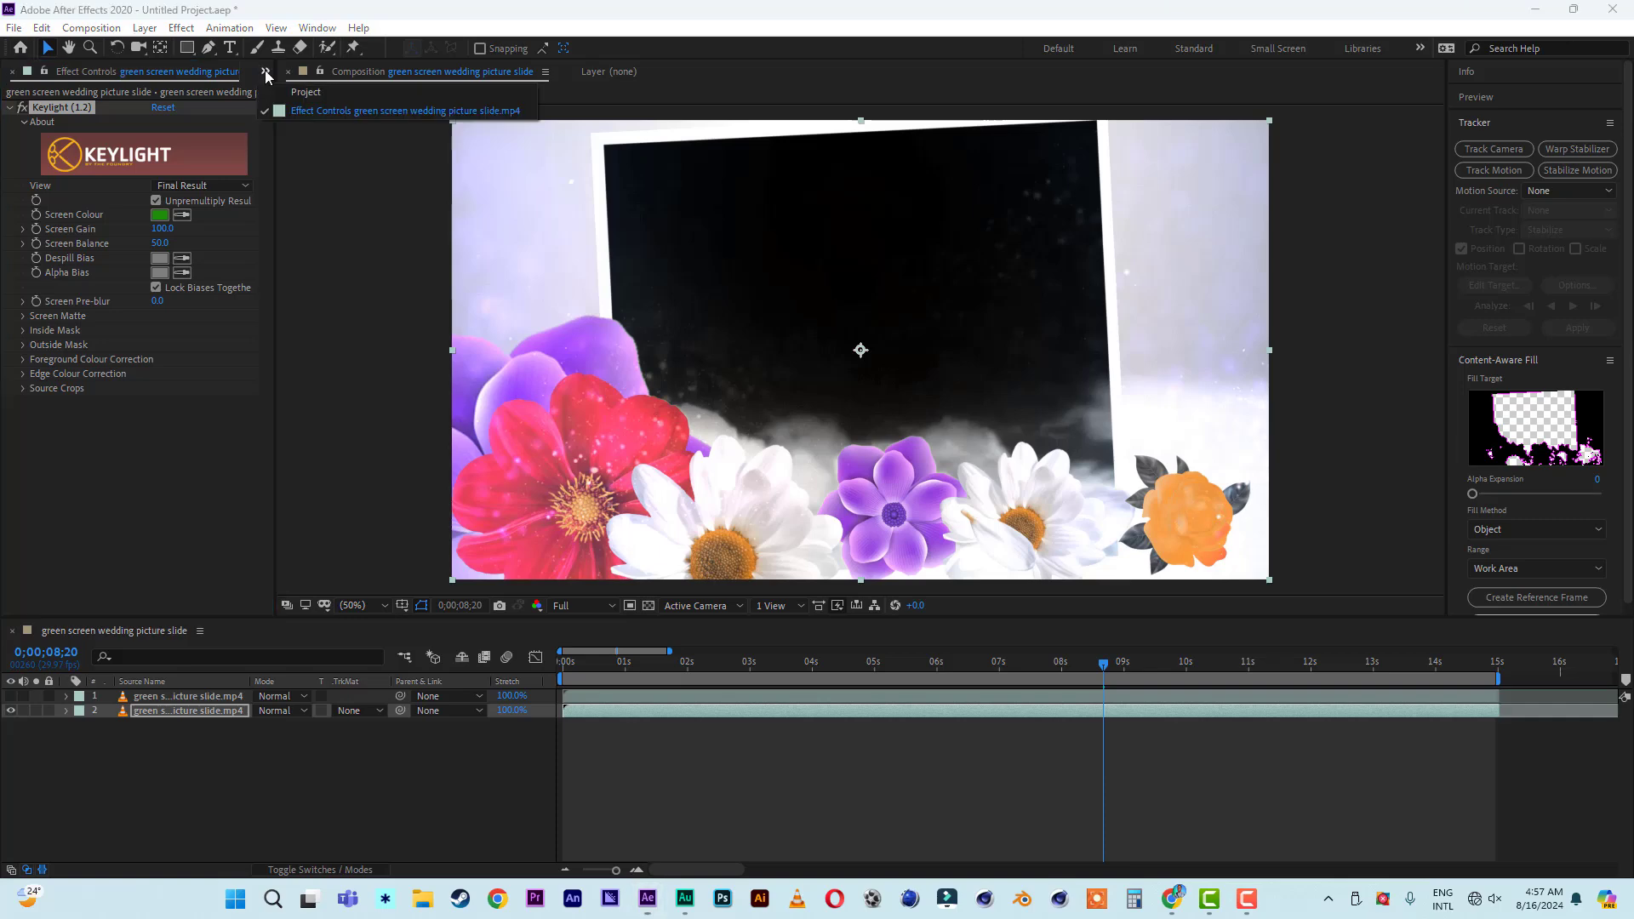
click(324, 94)
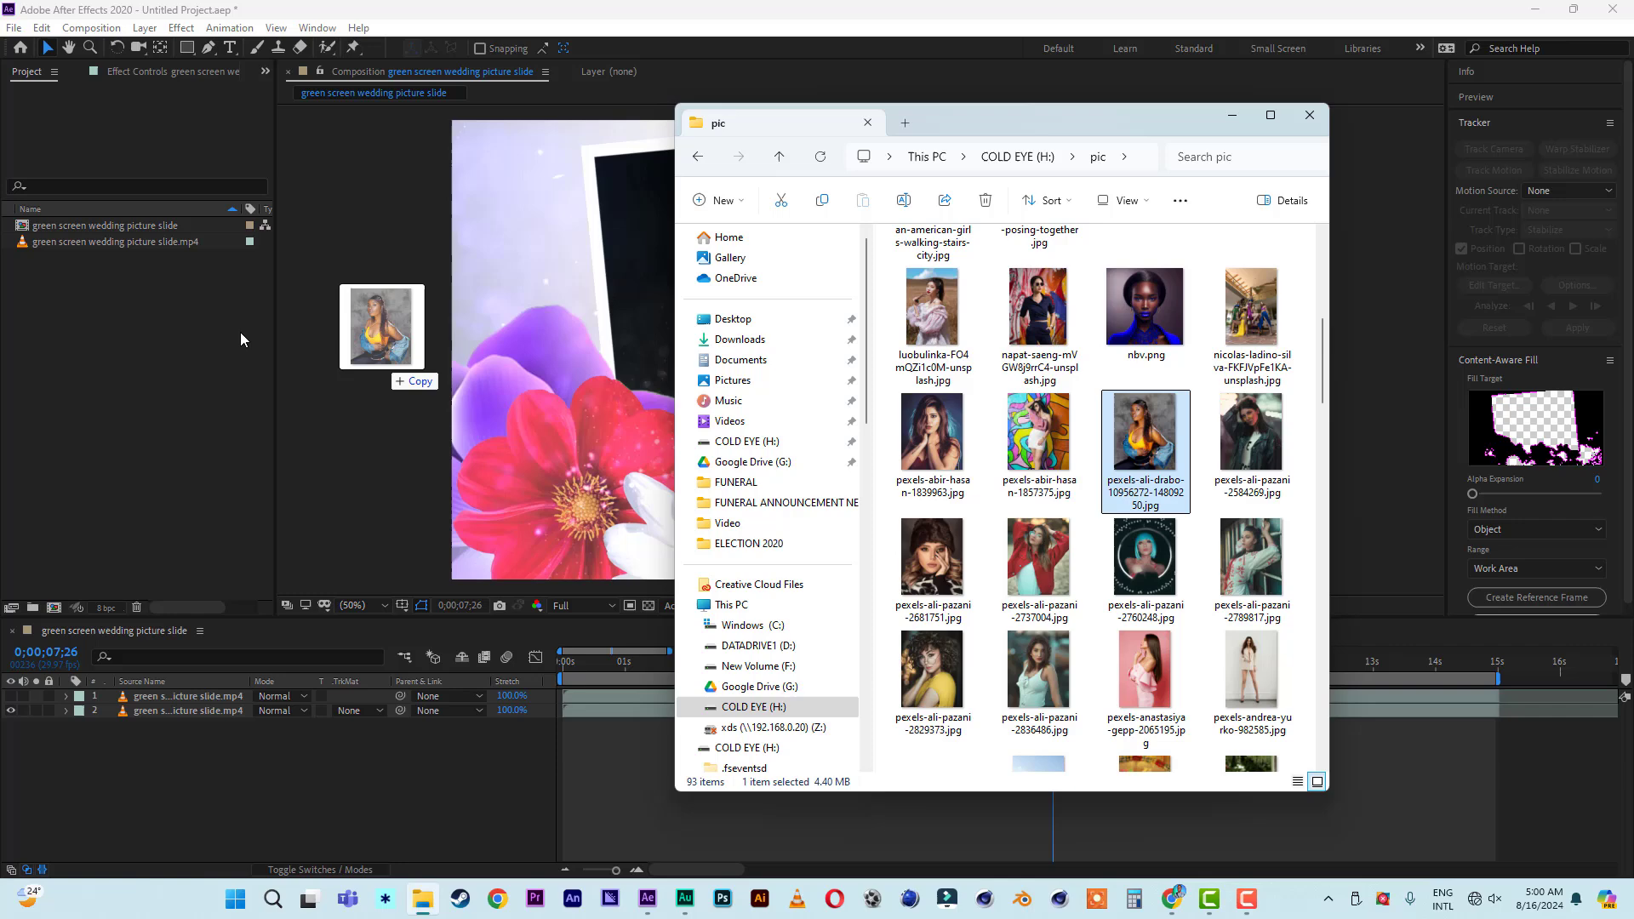
Import the portrait photo, place it beneath both template layers, and scale it to 33%
drag(240, 332, 75, 287)
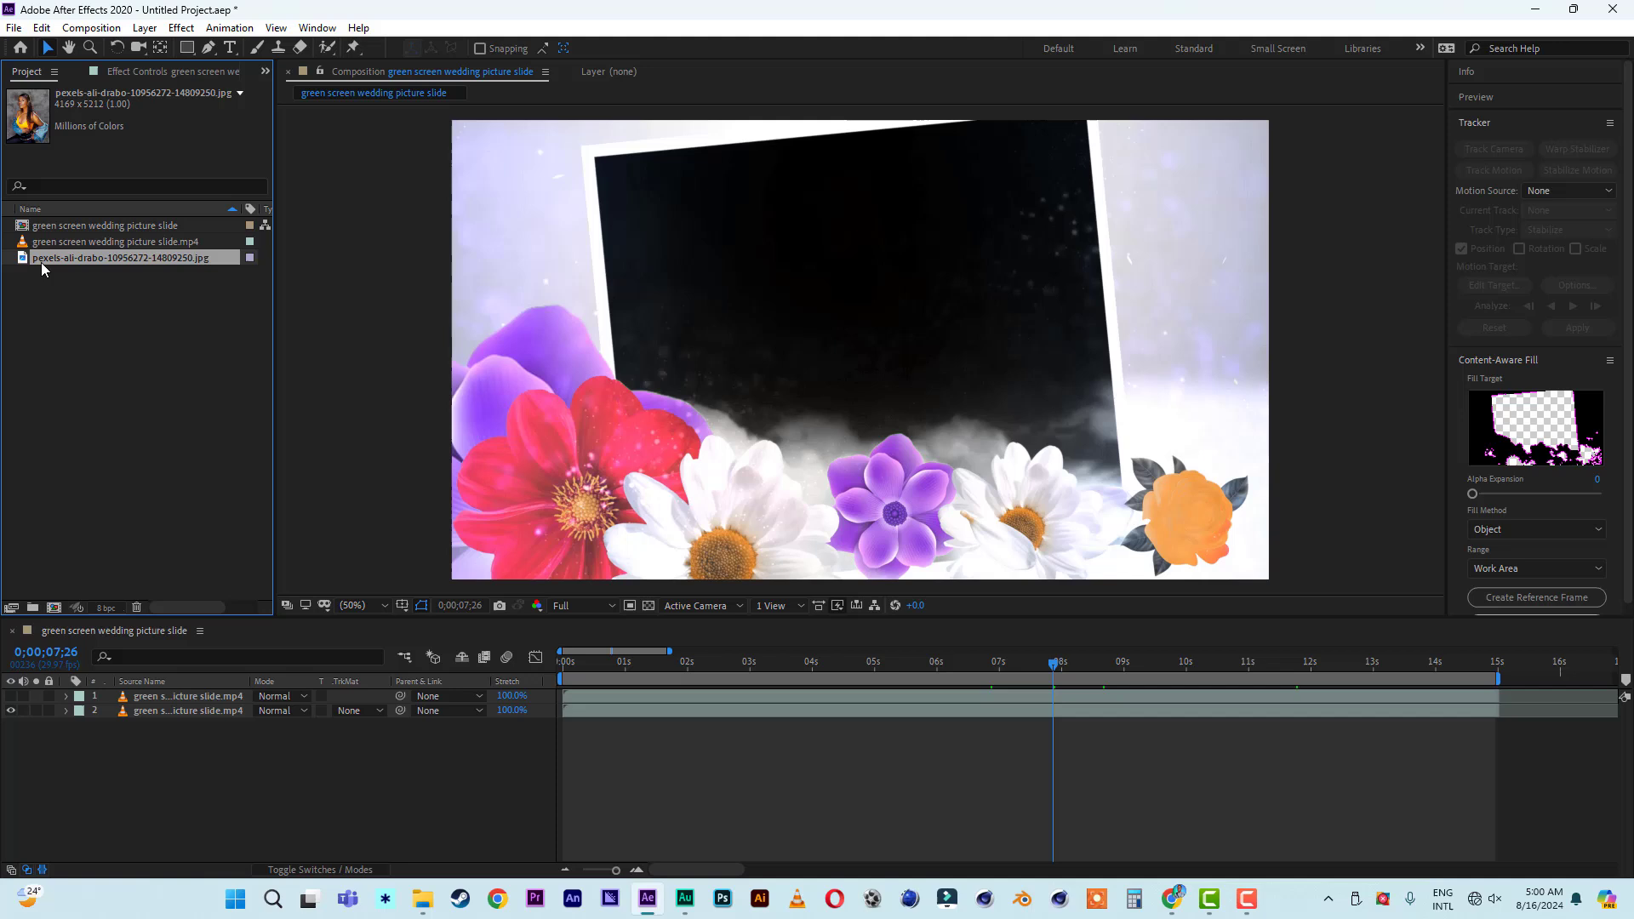
drag(41, 262, 257, 793)
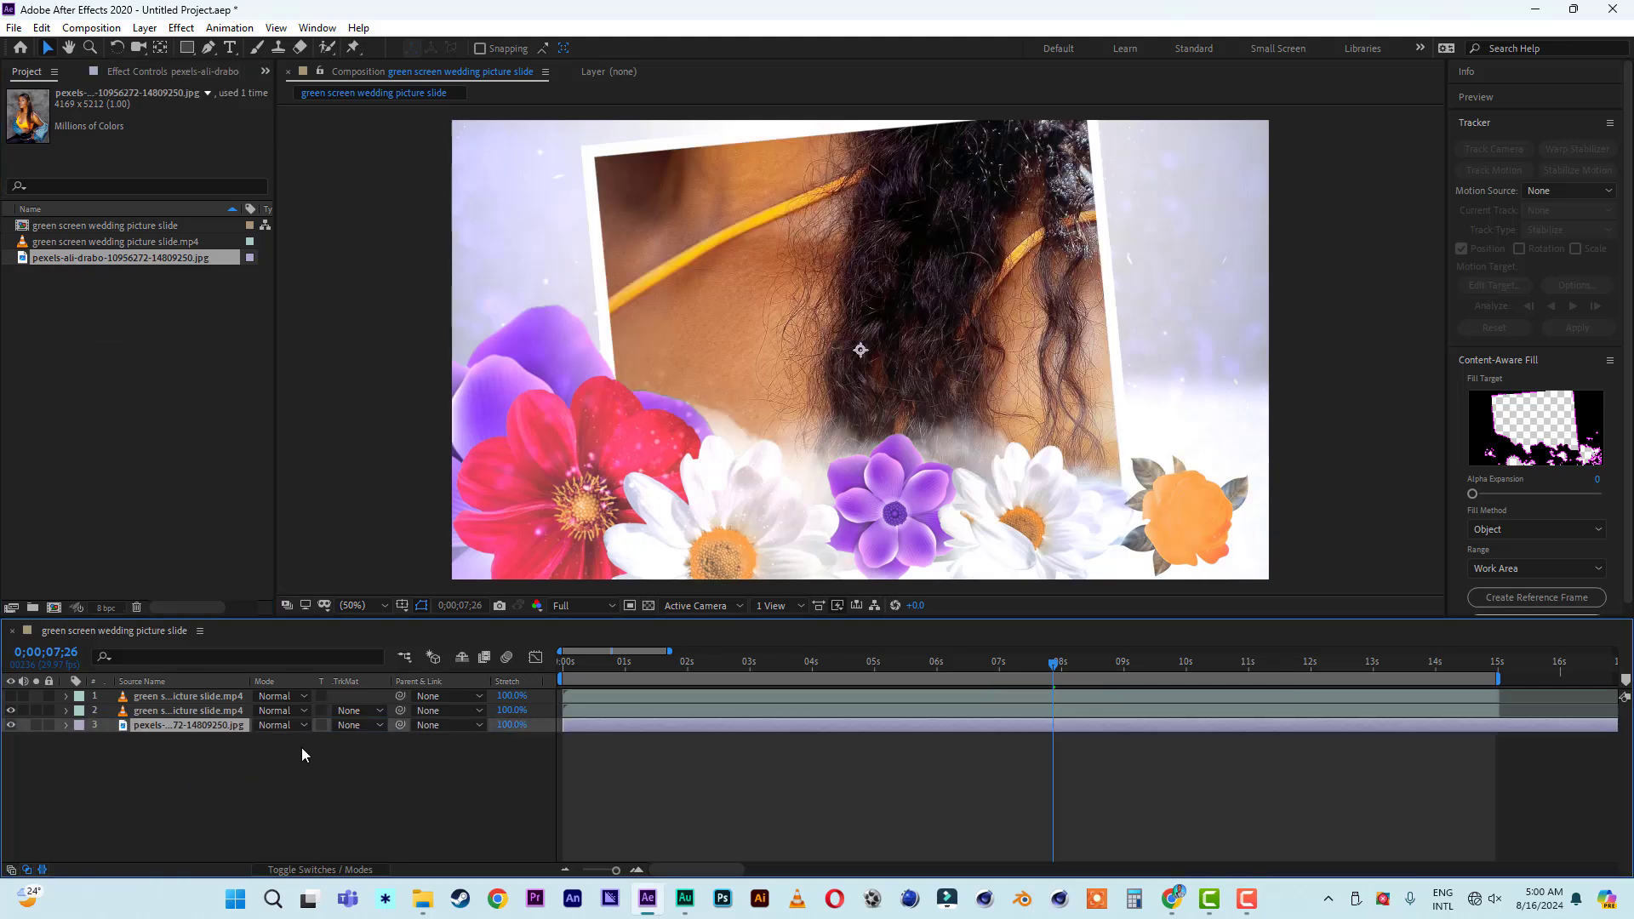
key(s)
drag(290, 740, 251, 742)
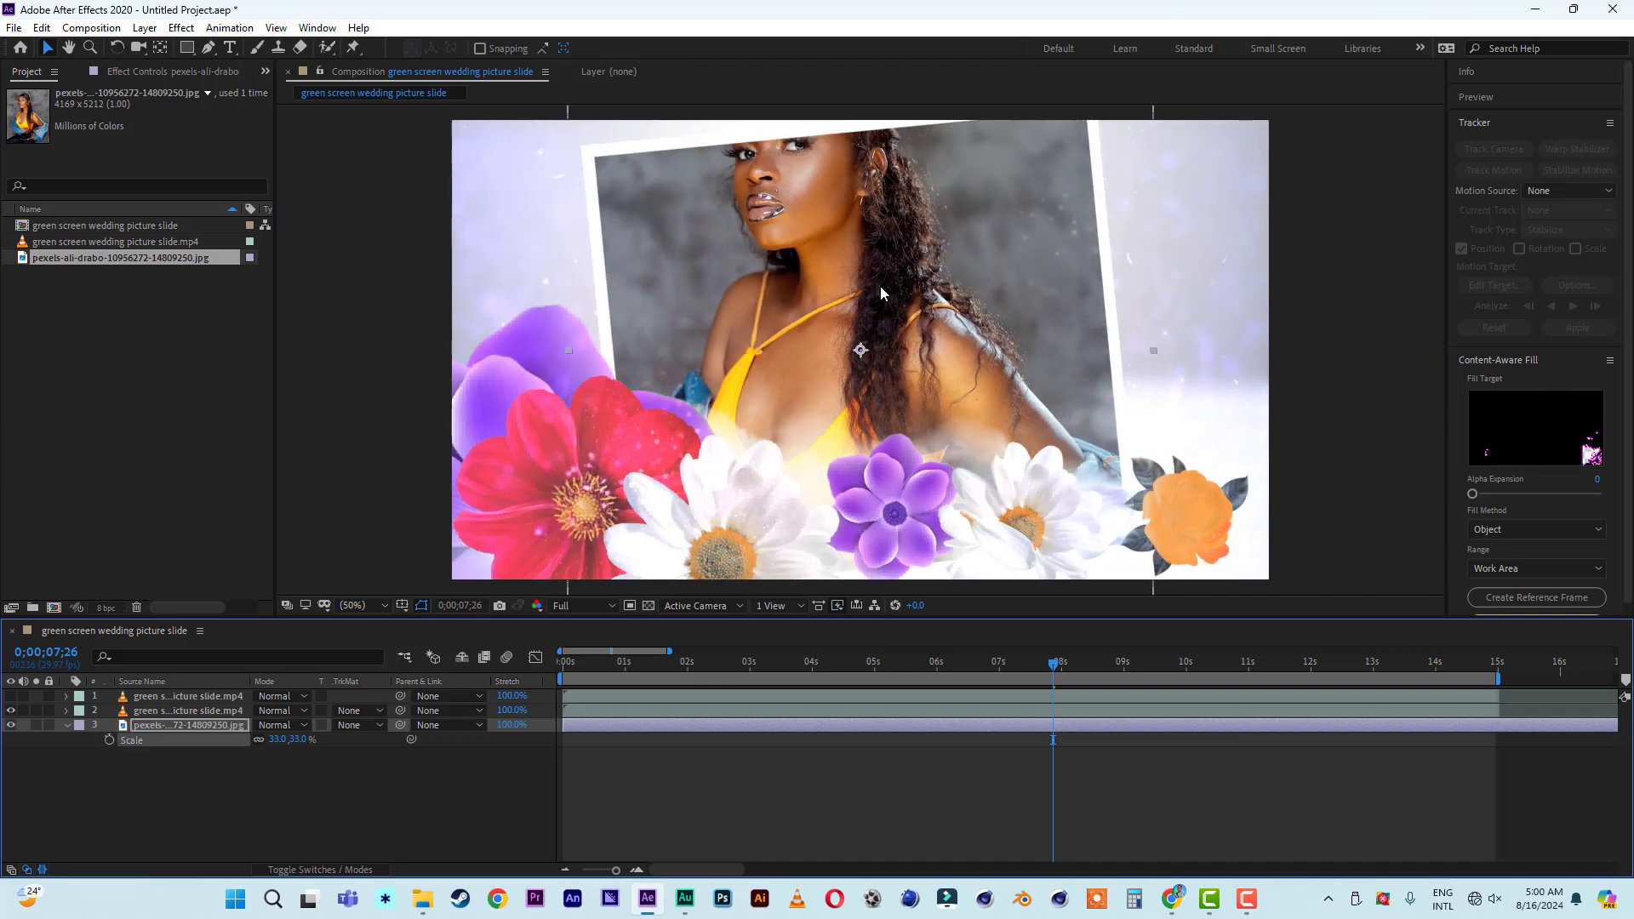
drag(847, 279, 851, 369)
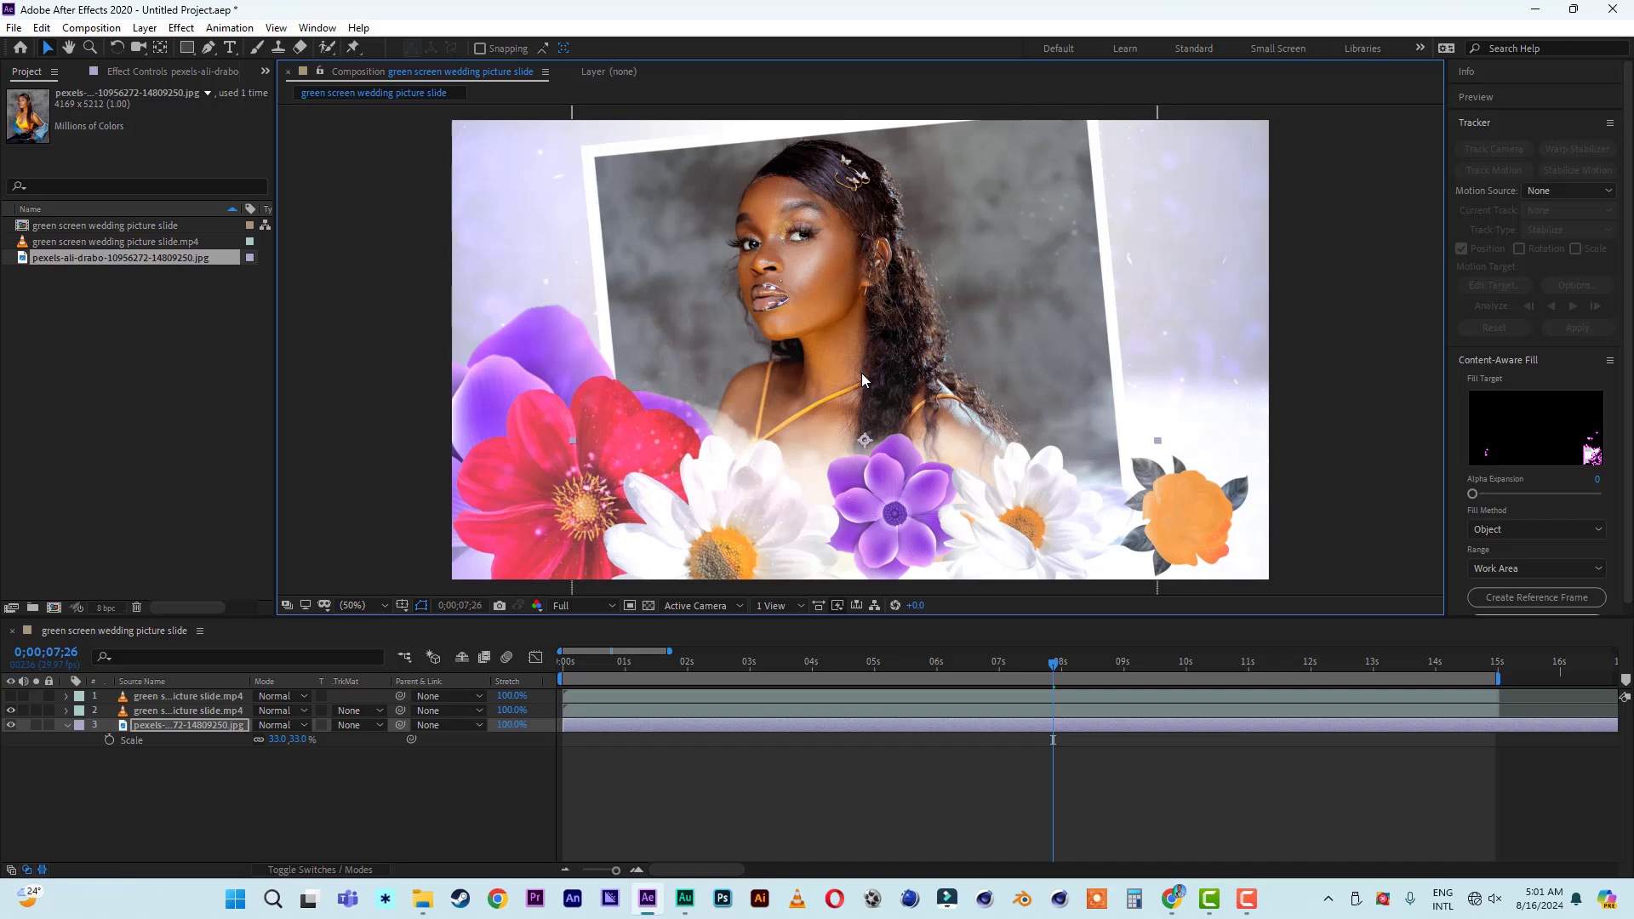
key(comma)
key(comma)
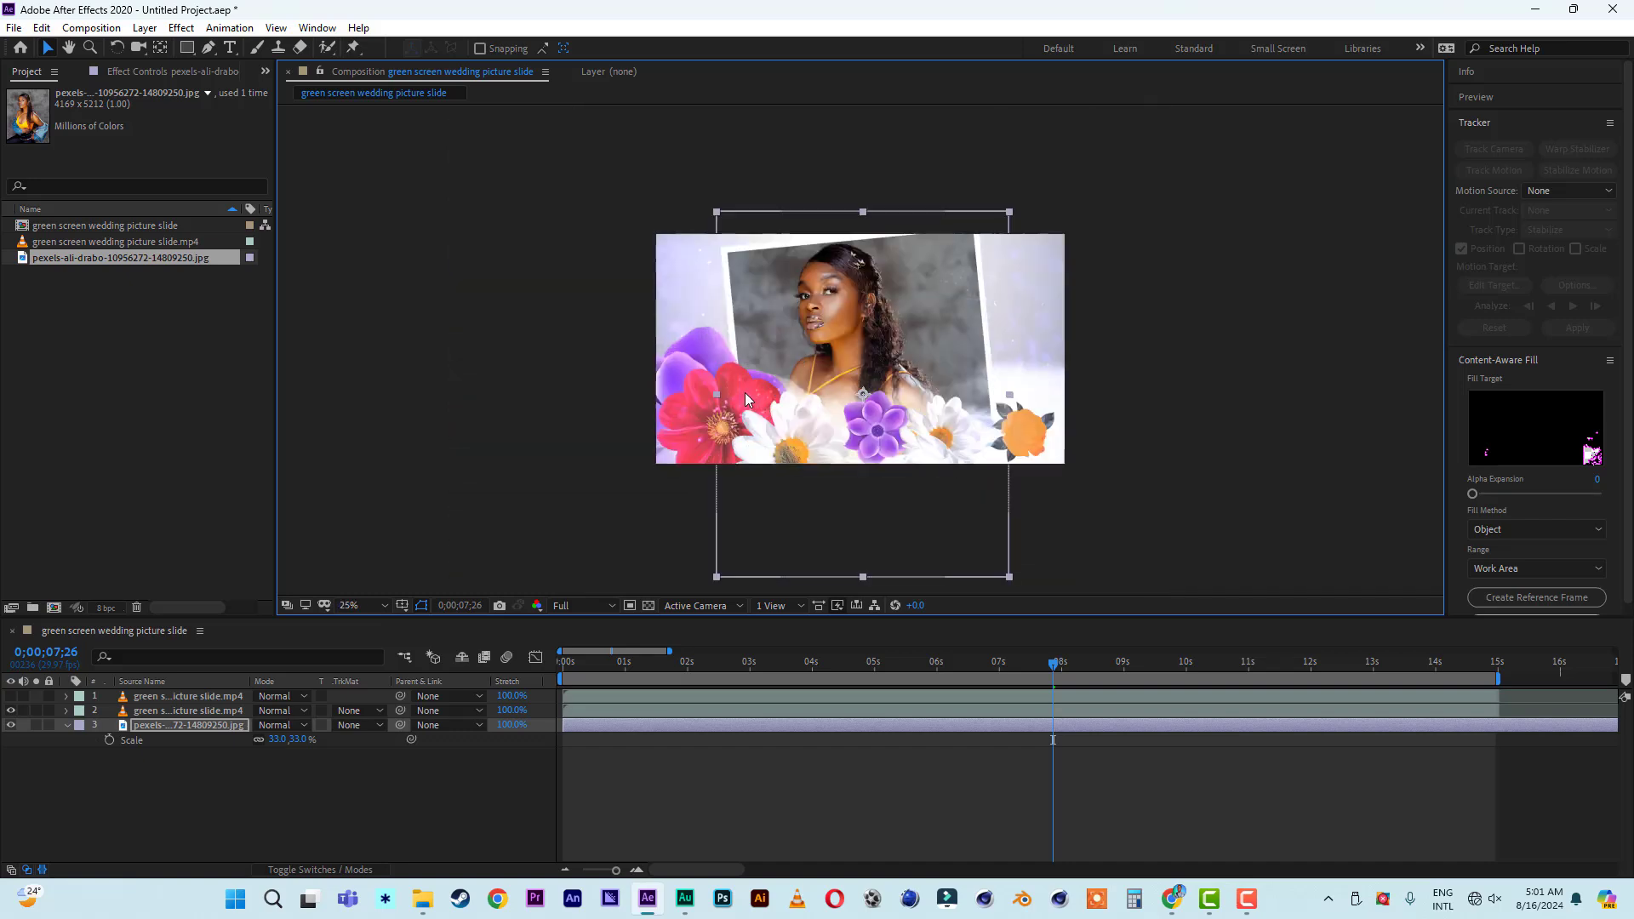
key(period)
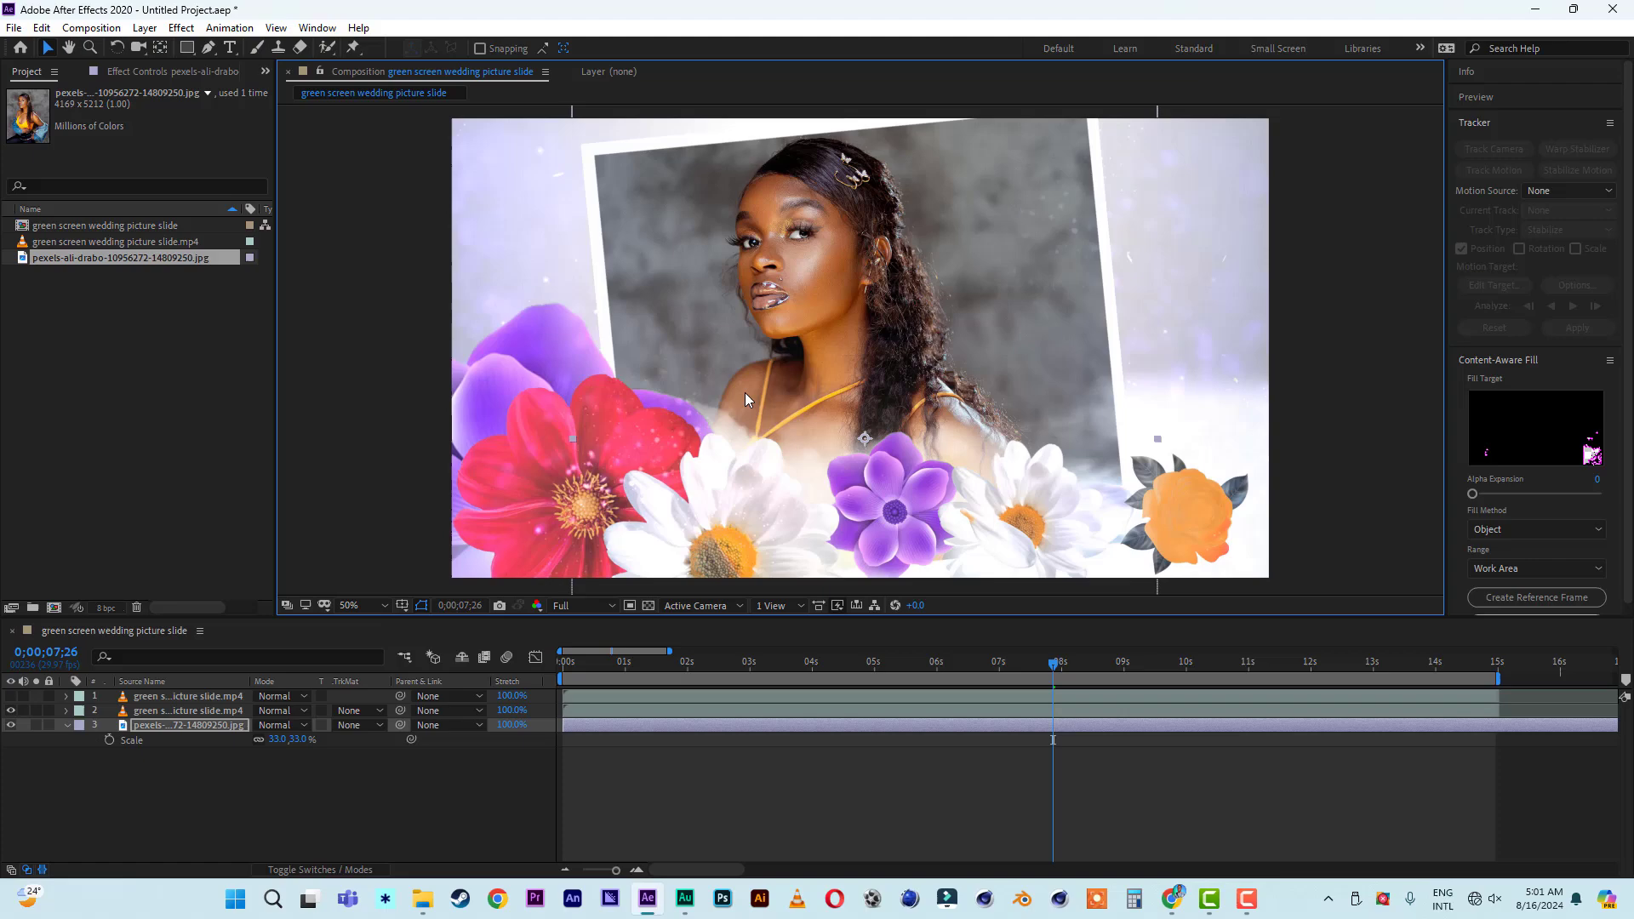
drag(1054, 660, 1158, 665)
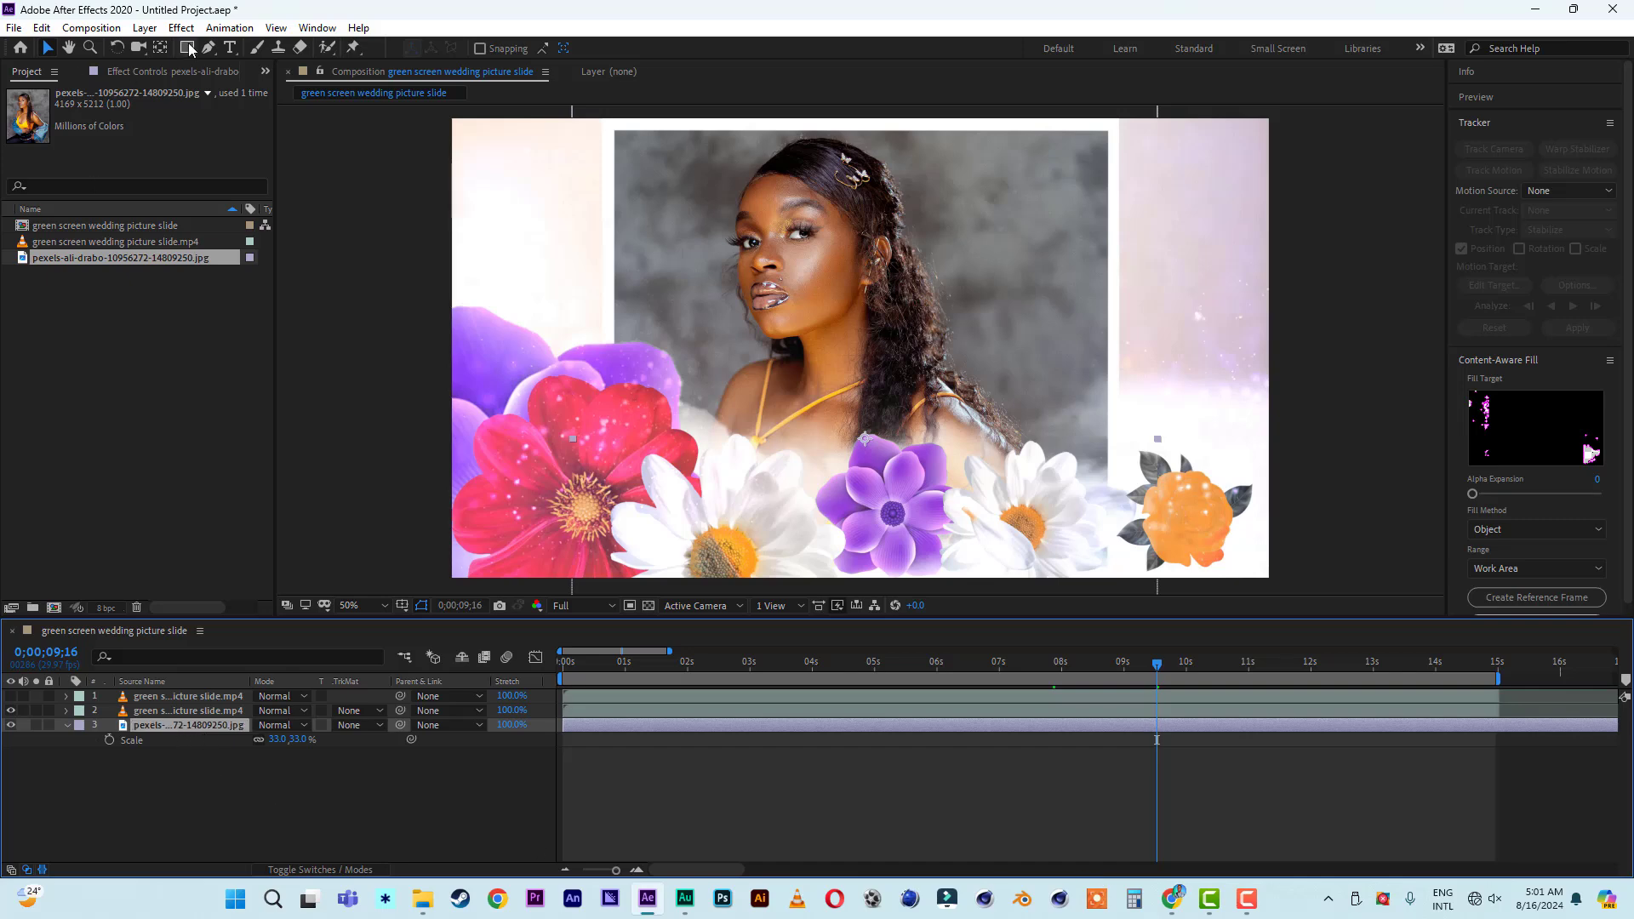
Move the photo's anchor point to its top-left corner with the Pan Behind tool
click(160, 48)
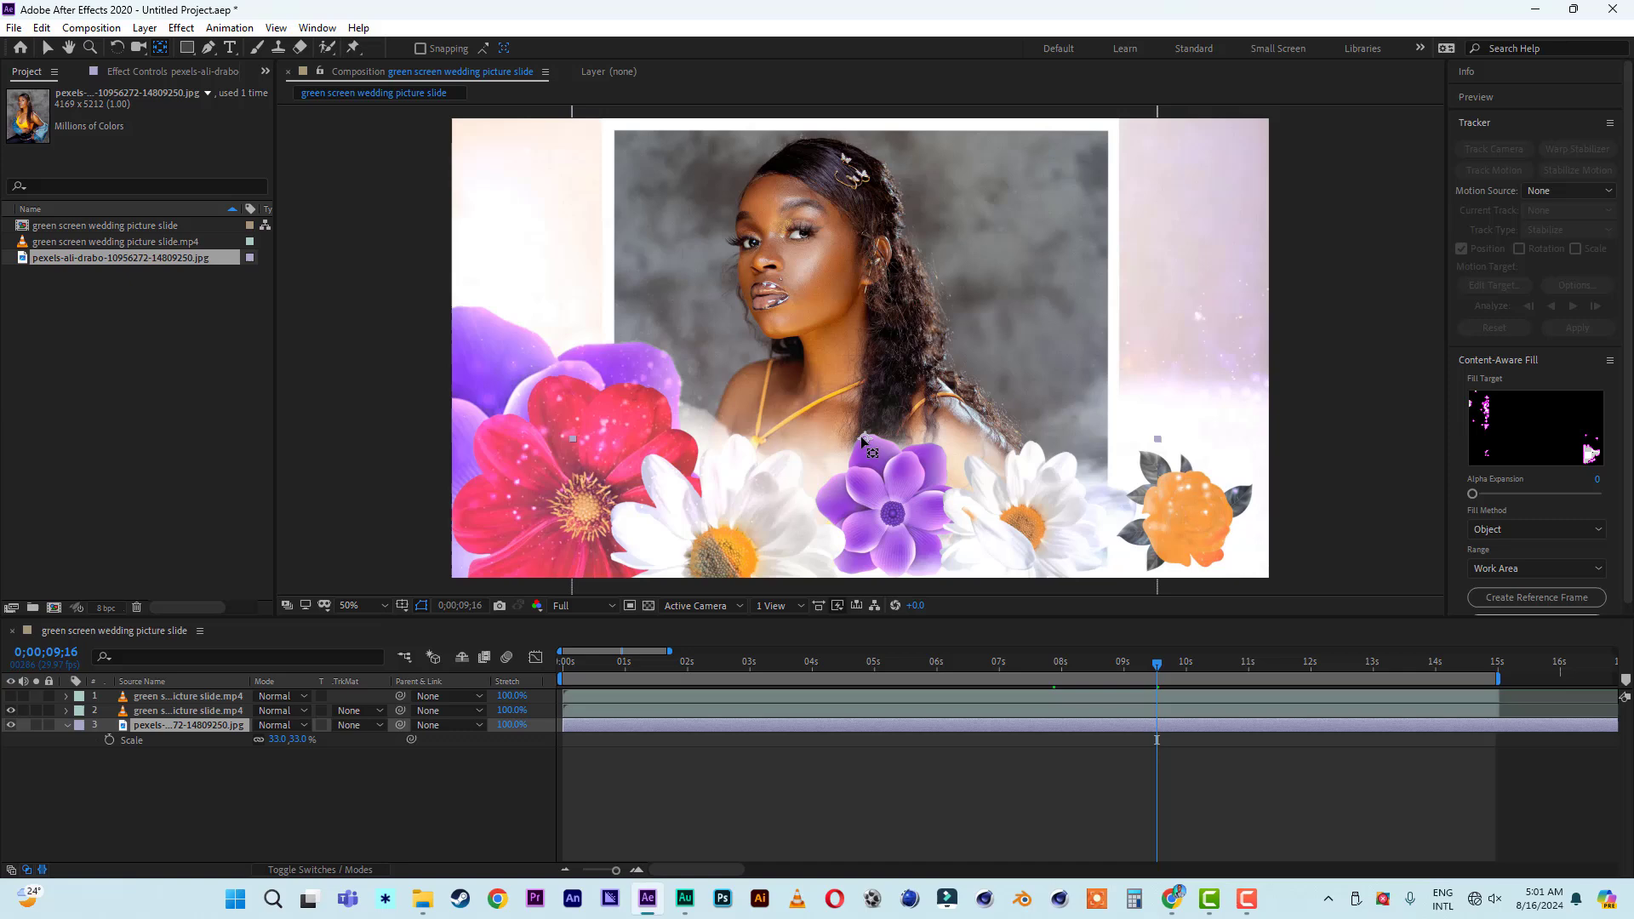
drag(865, 439, 599, 121)
click(48, 50)
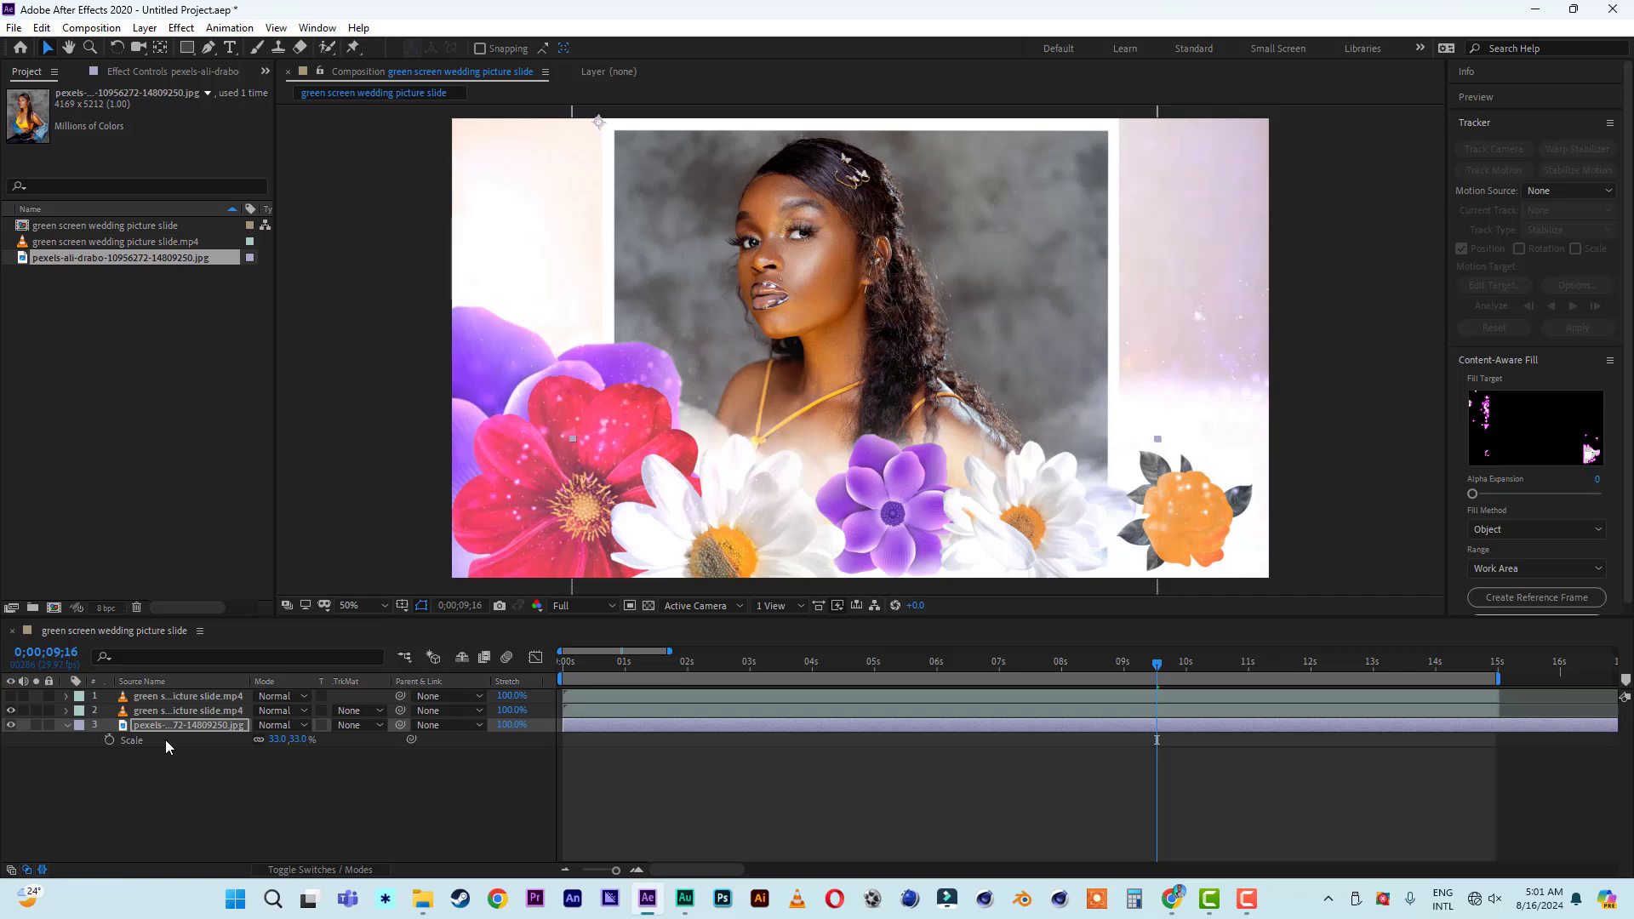
Set Position, Scale and Rotation keyframes for the photo at 0;00;09;16
key(shift+p)
key(shift+r)
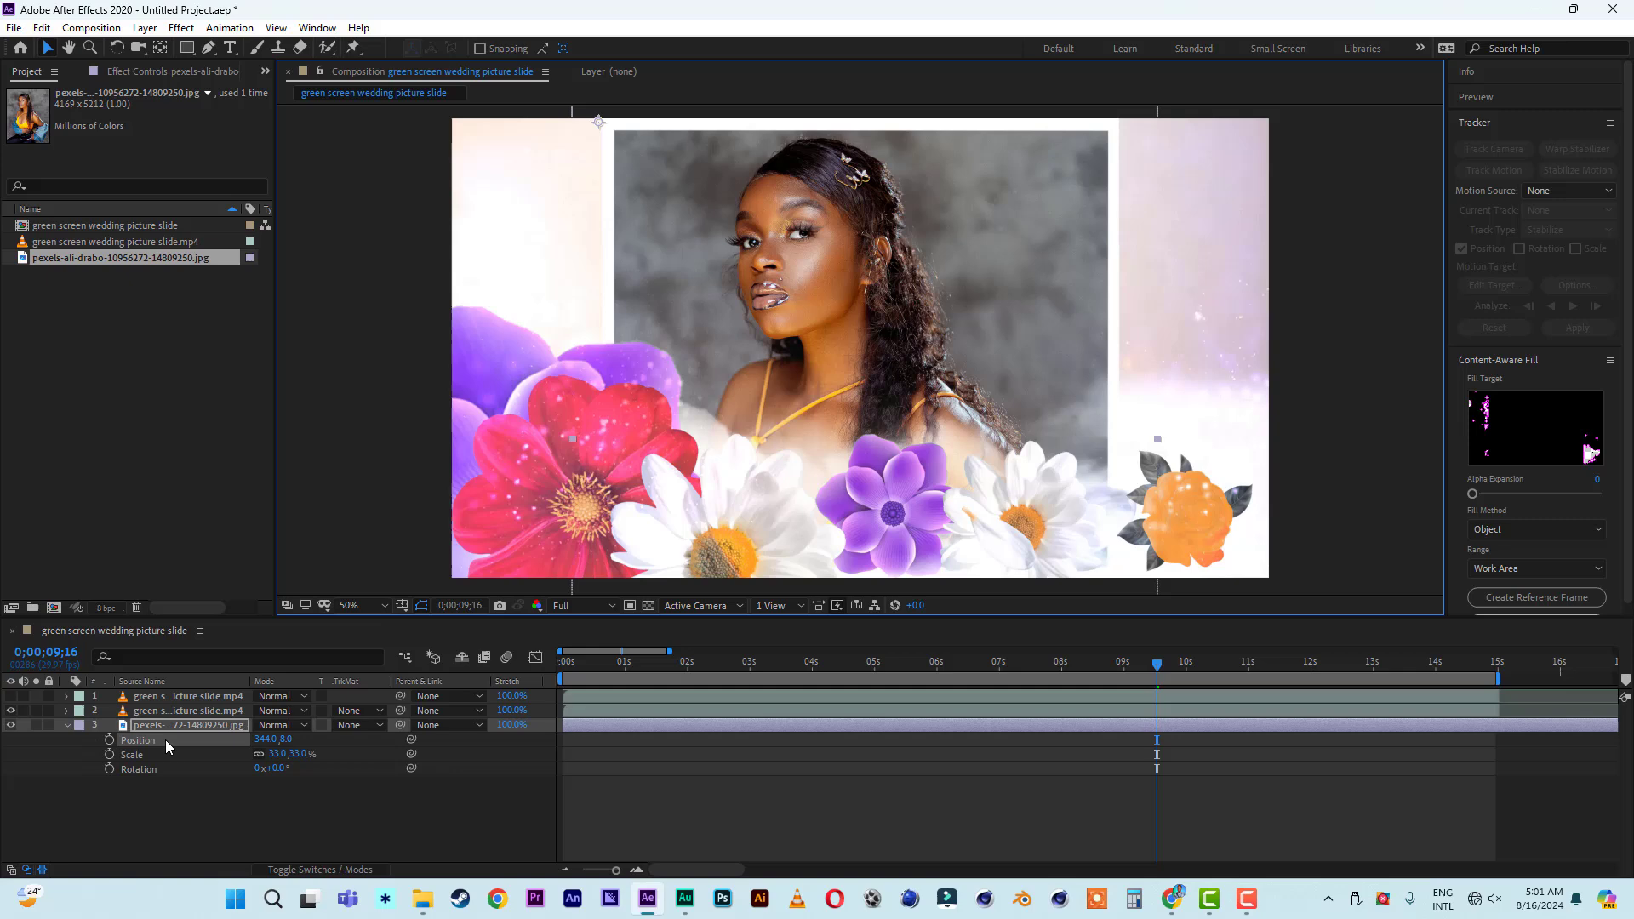
click(109, 740)
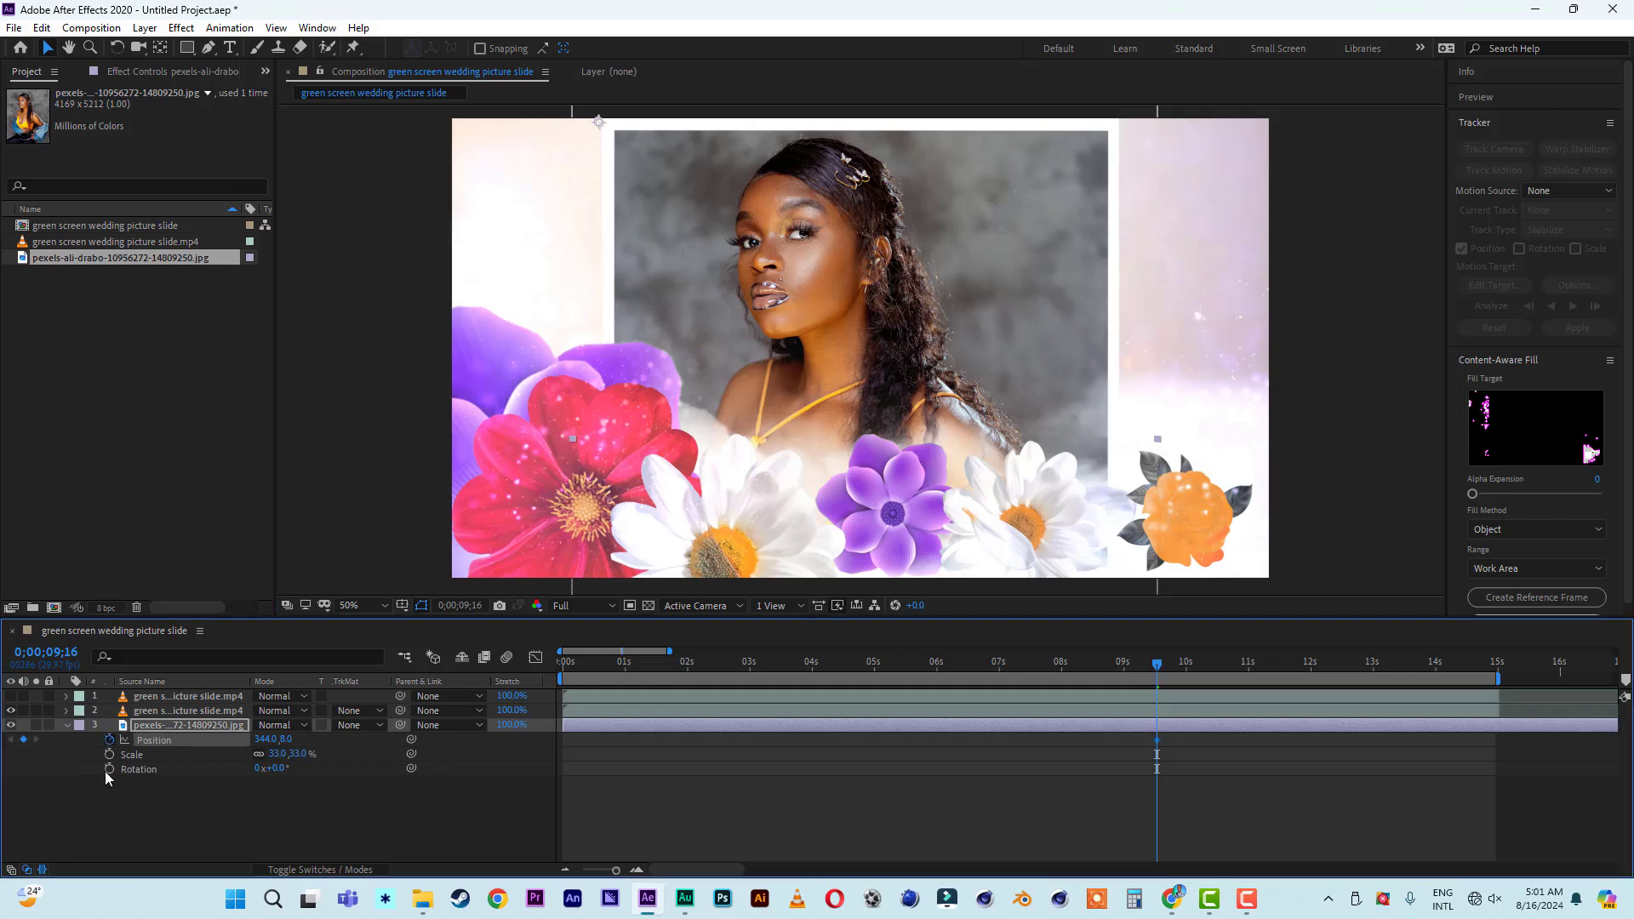
click(109, 754)
click(109, 769)
drag(1159, 665, 1307, 677)
Tilt the photo to 7° and add Position and Scale keyframes at 11;28
click(214, 810)
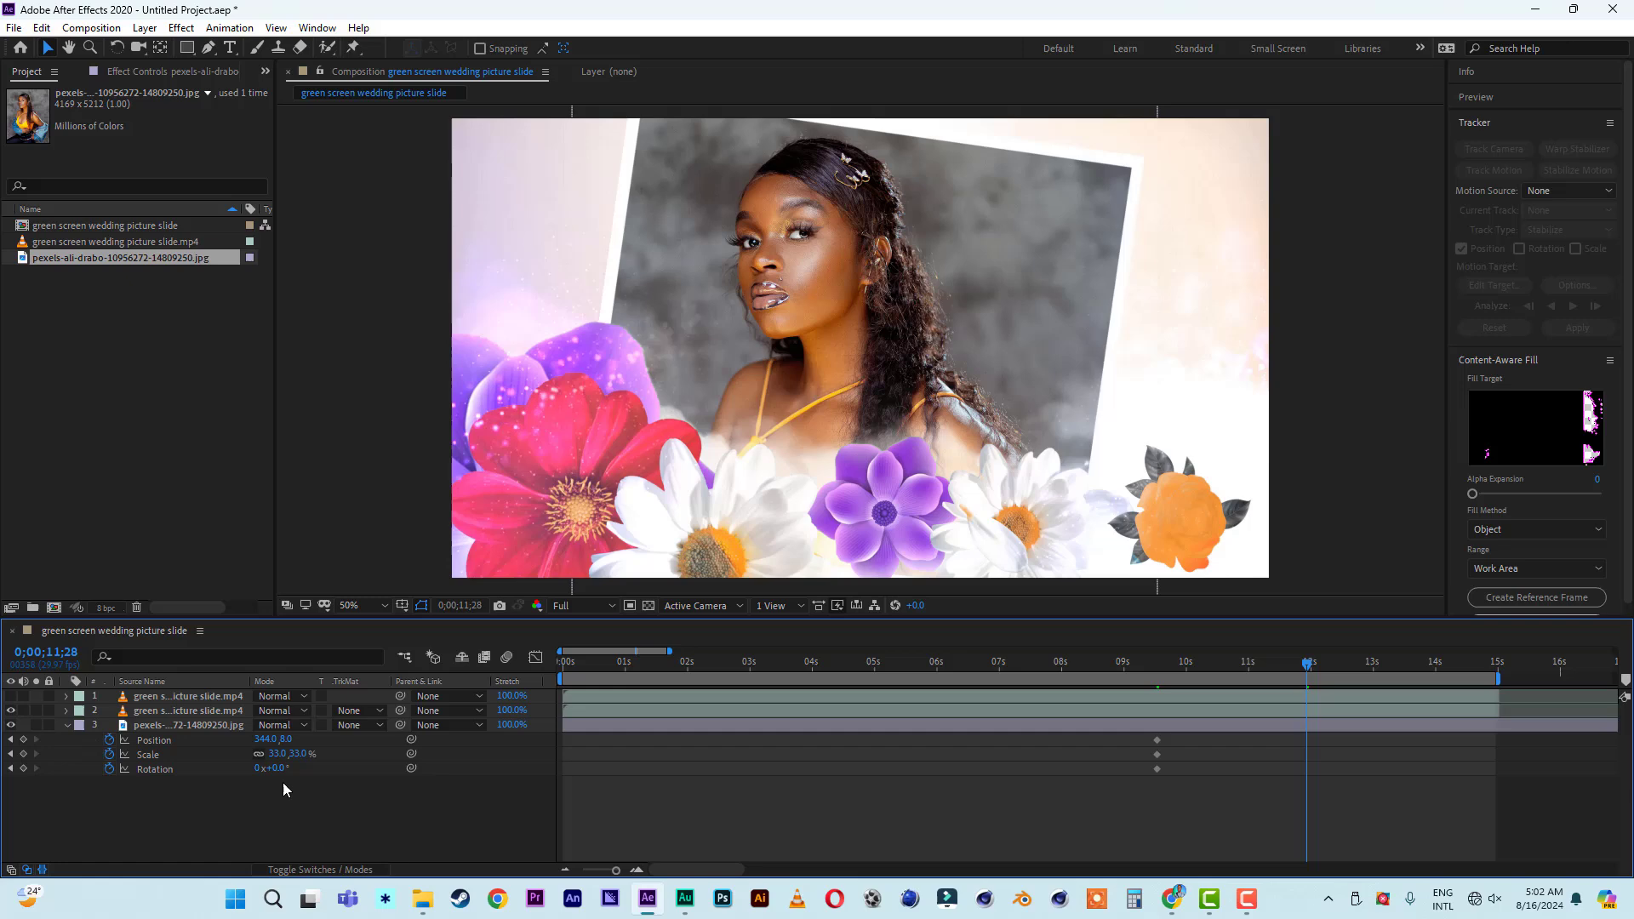
drag(284, 775, 291, 767)
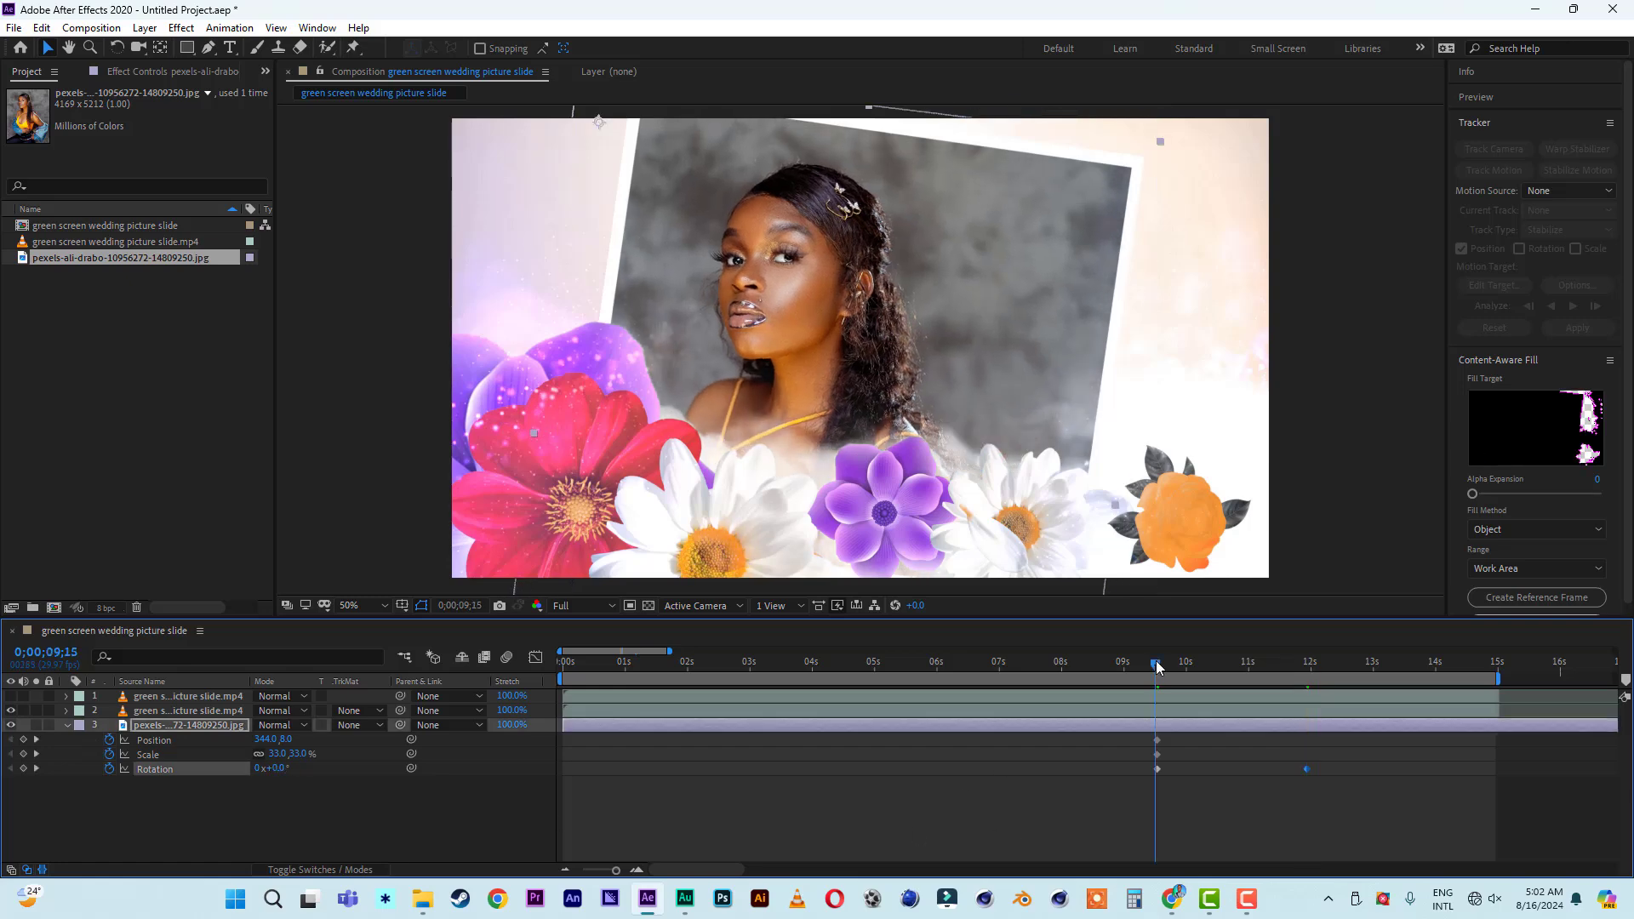
key(space)
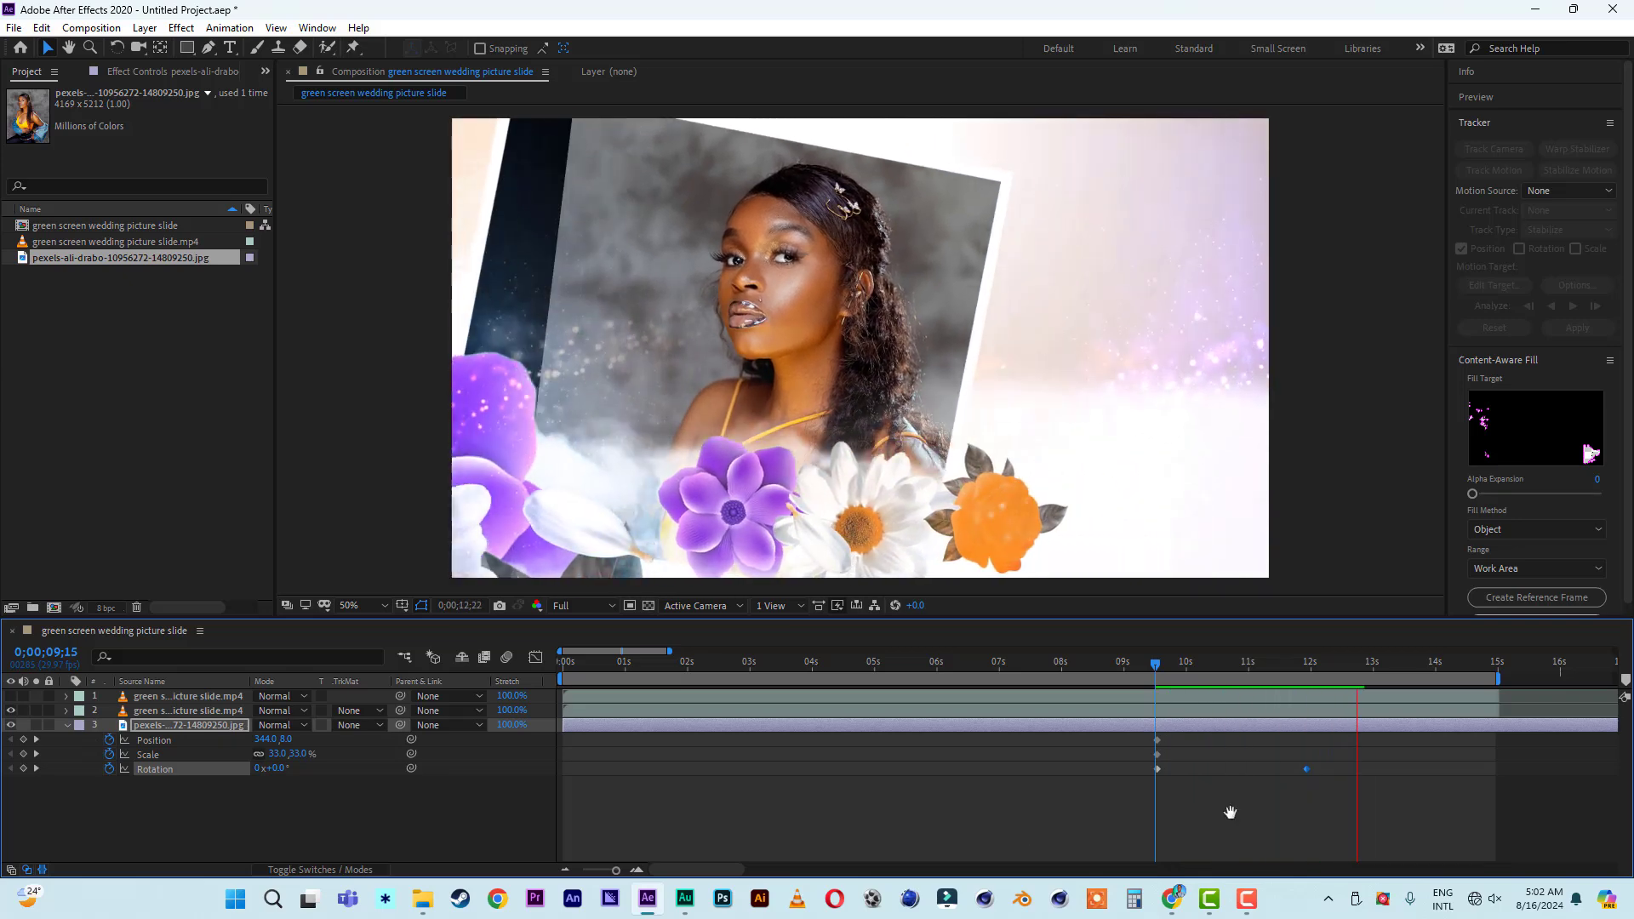
drag(1290, 660, 1306, 674)
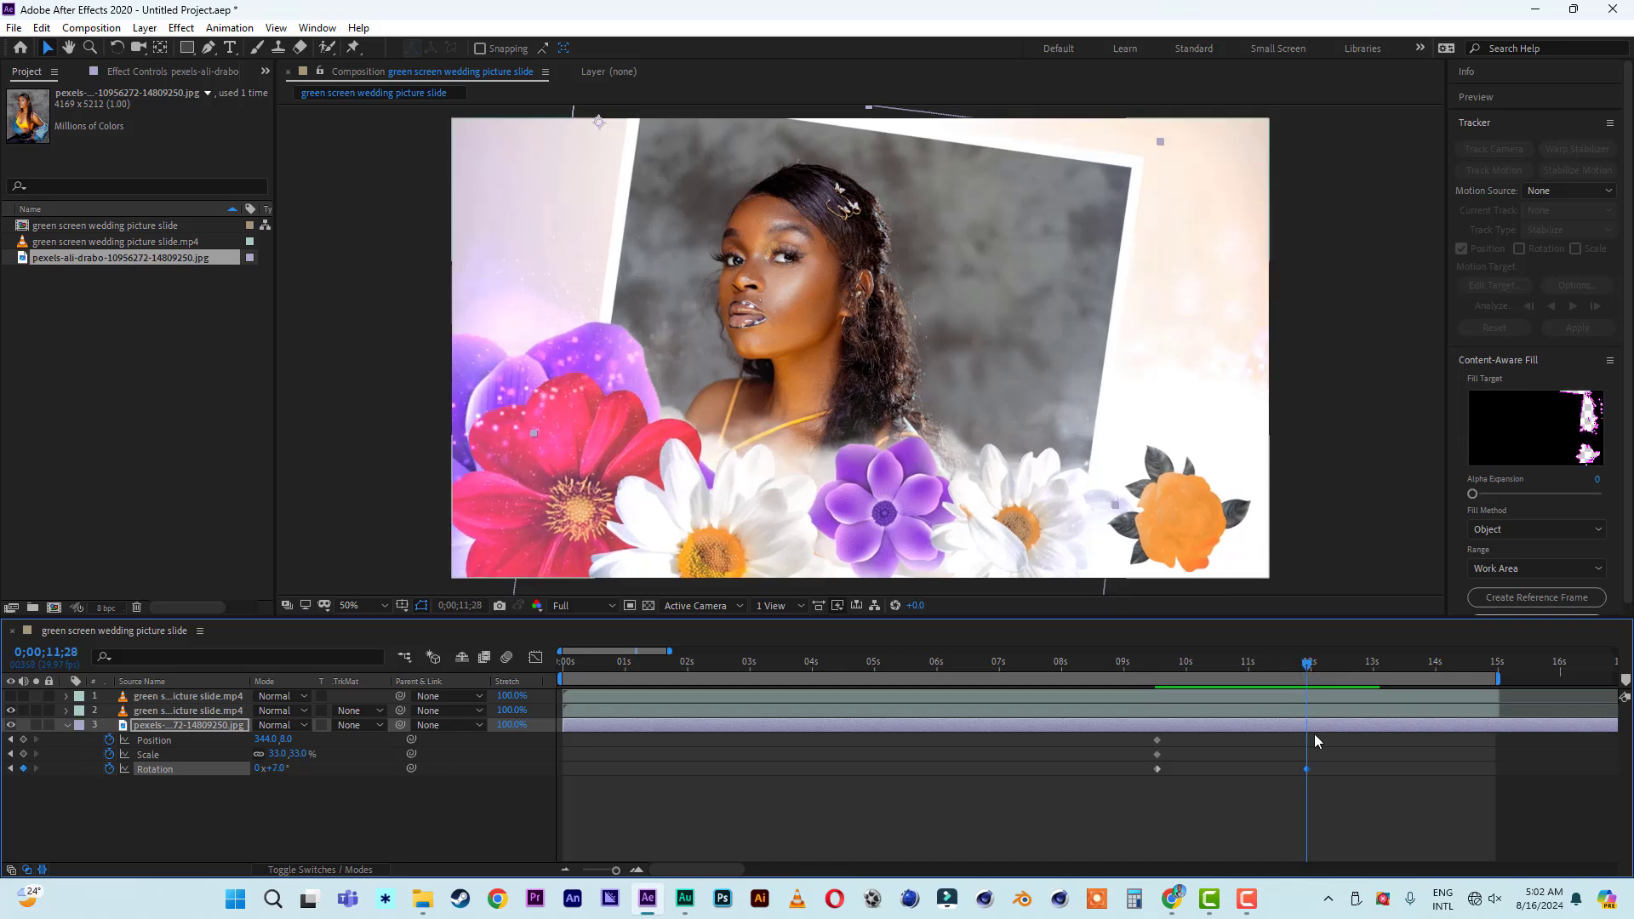
click(23, 740)
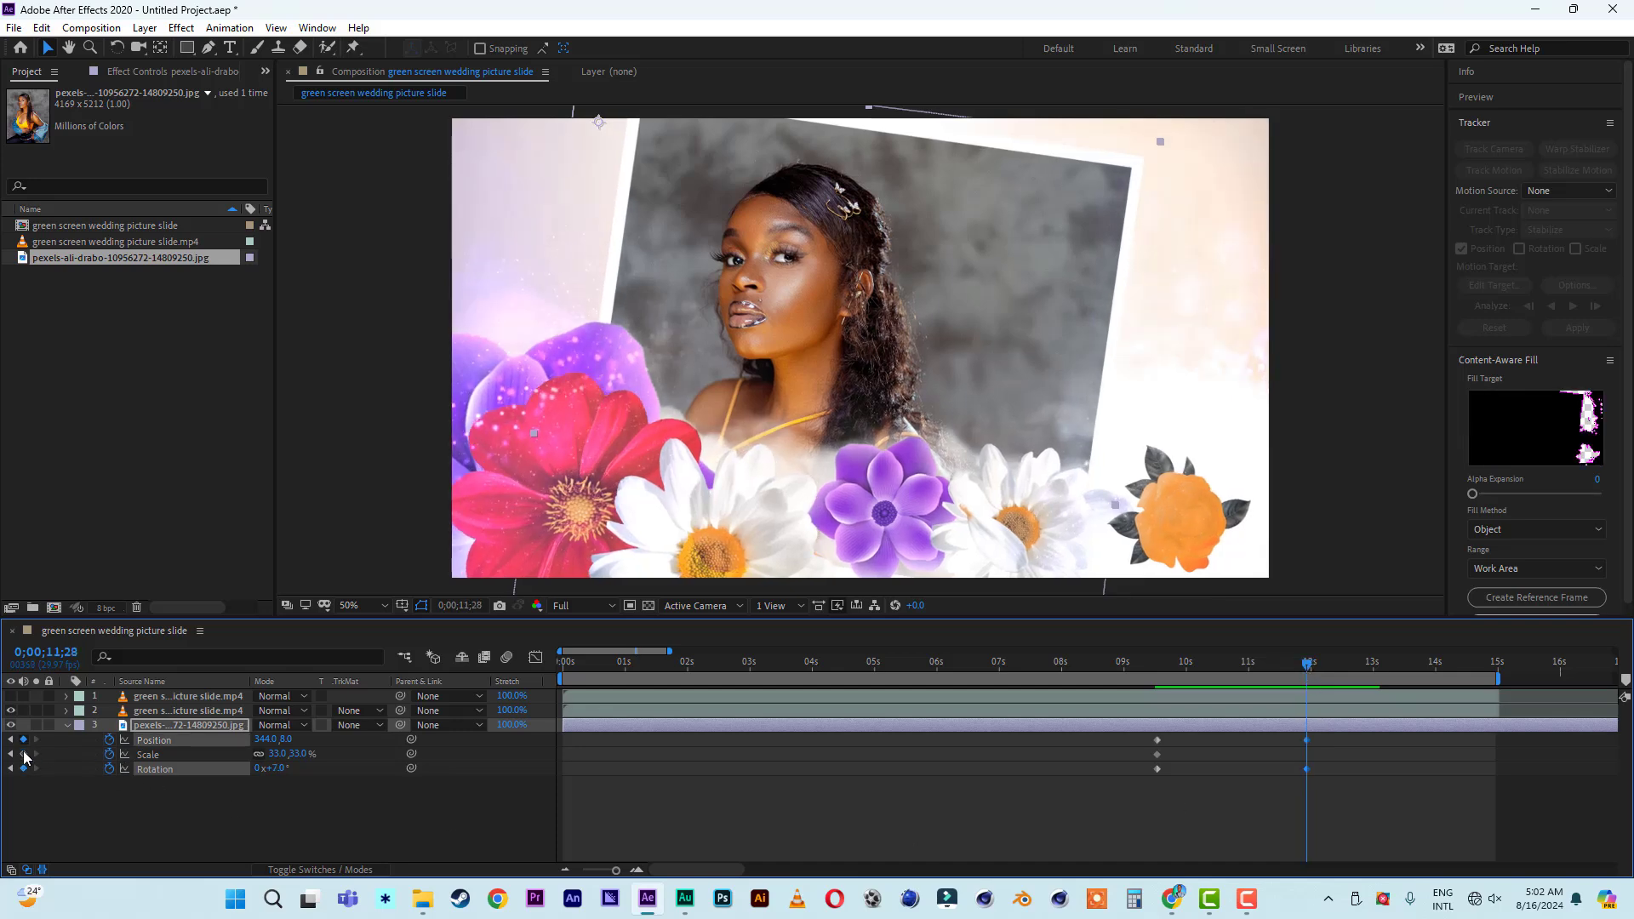
click(23, 754)
Slide the photo left through Position X 177, 149, -21 and -206 between 12;04 and 13;12
drag(1310, 670, 1148, 675)
key(minus)
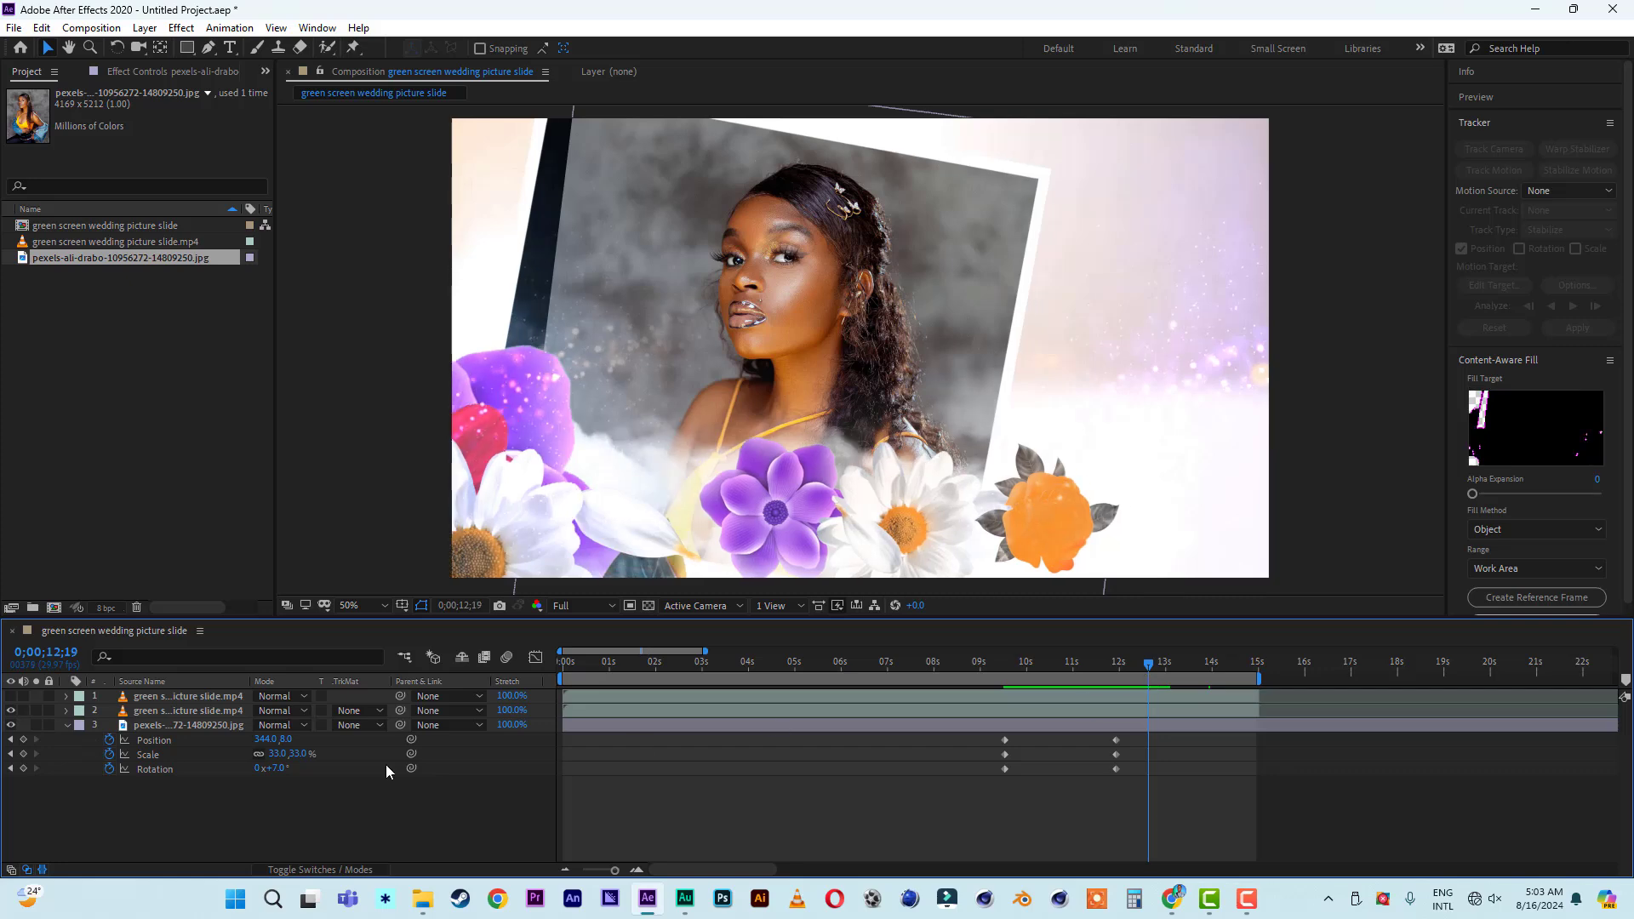
drag(270, 741, 103, 739)
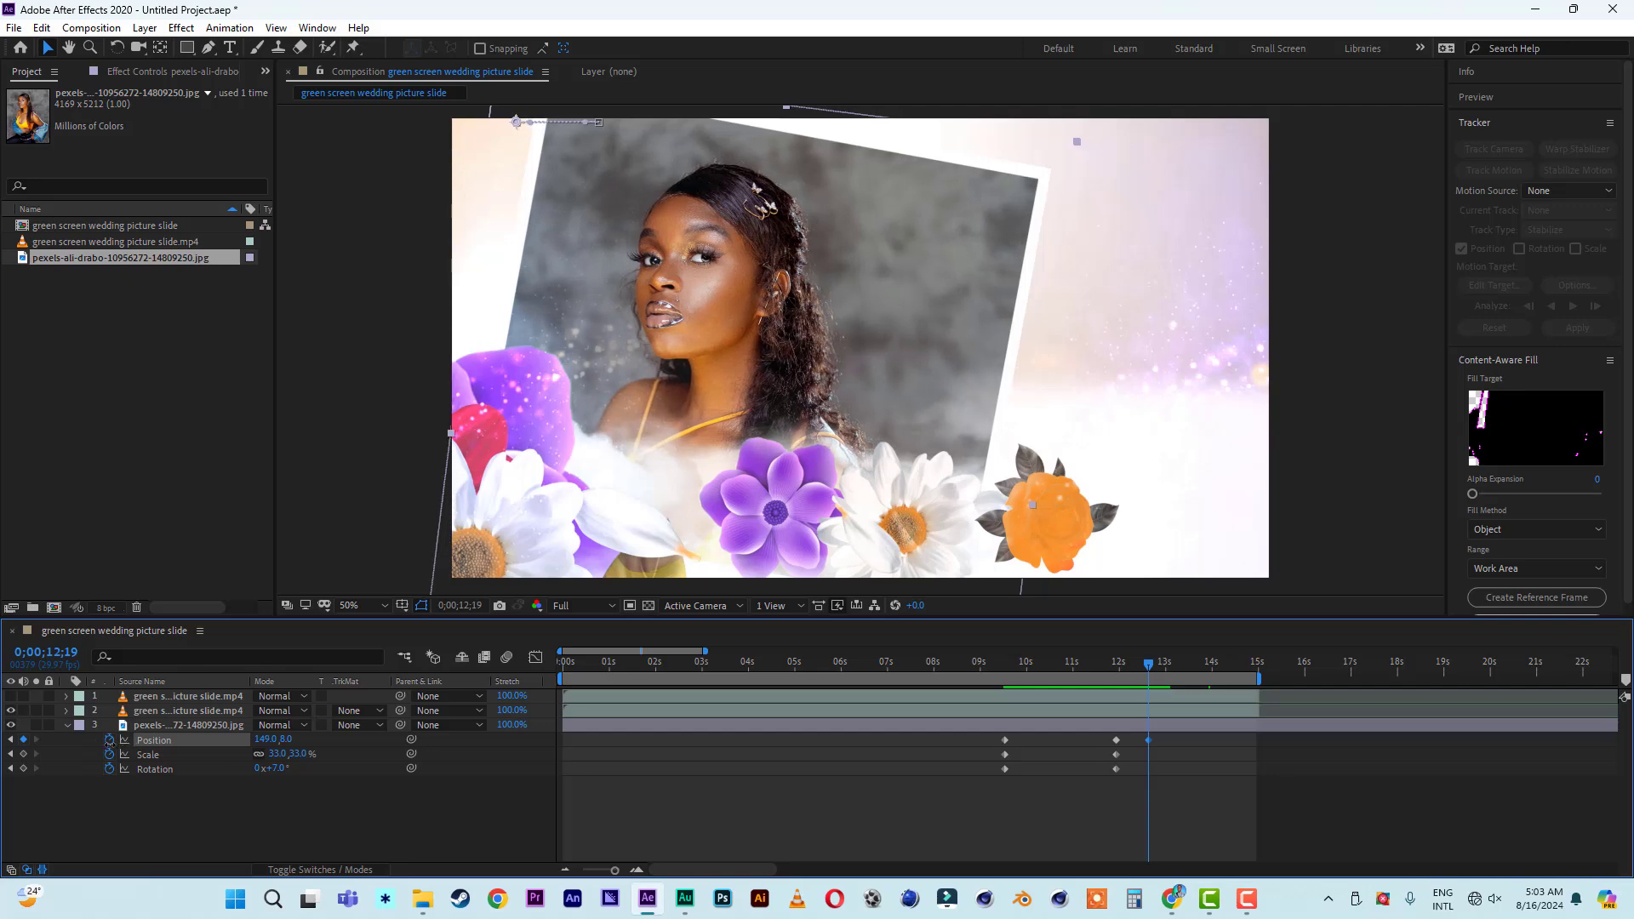
click(799, 726)
drag(1151, 666, 1170, 678)
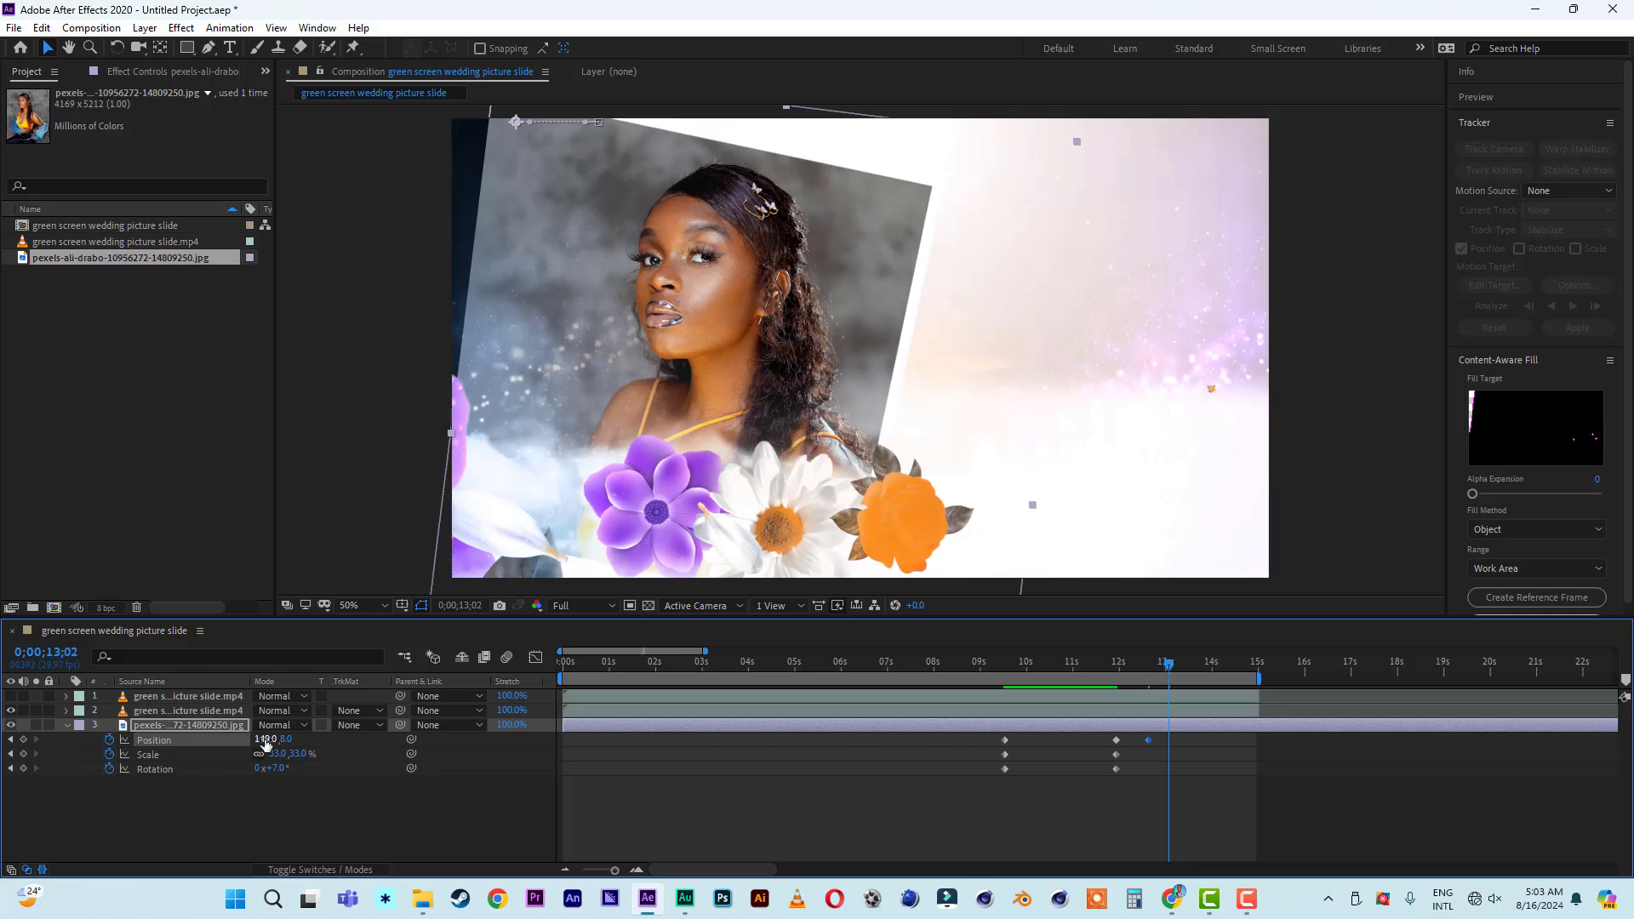
drag(265, 743, 234, 760)
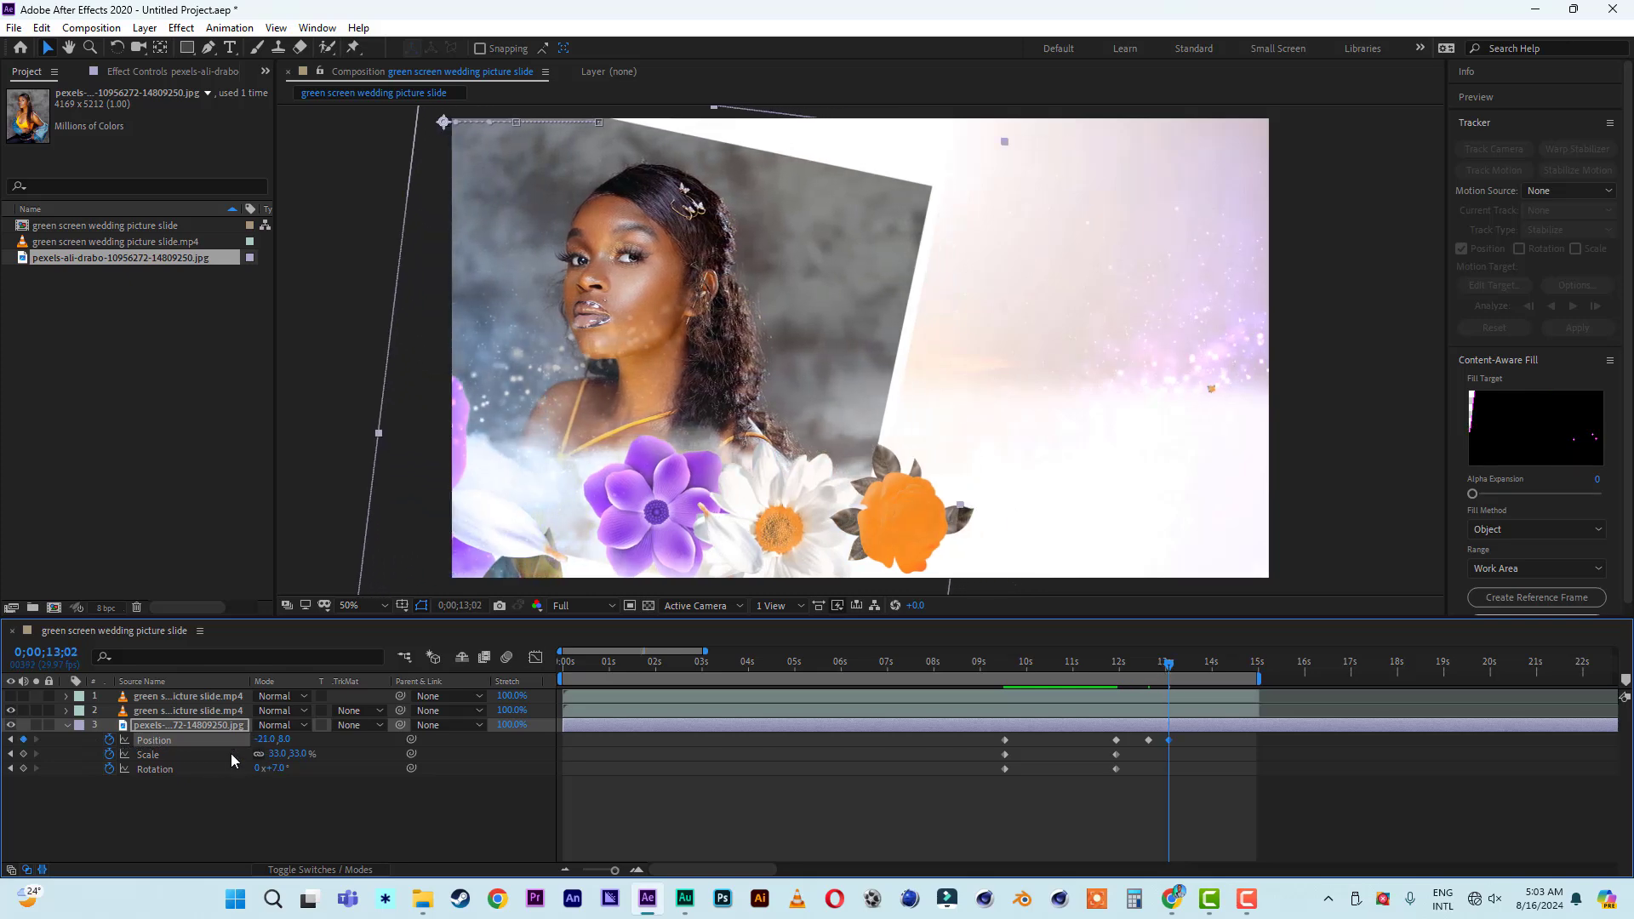
drag(1169, 672, 1184, 671)
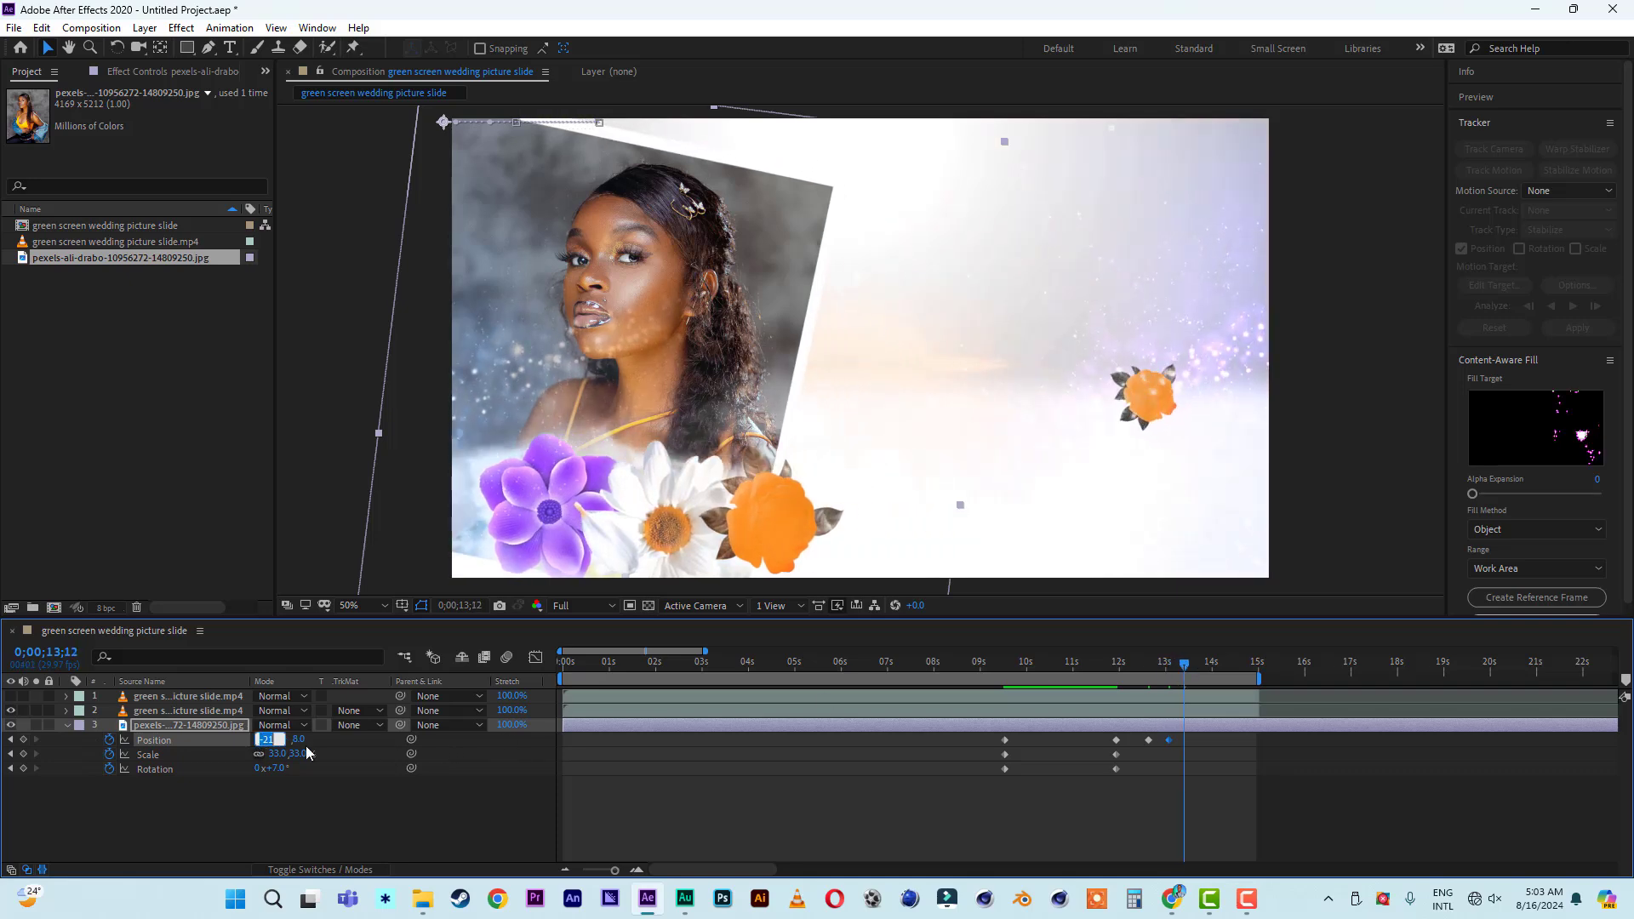
click(341, 751)
drag(261, 746, 214, 750)
drag(109, 748, 81, 748)
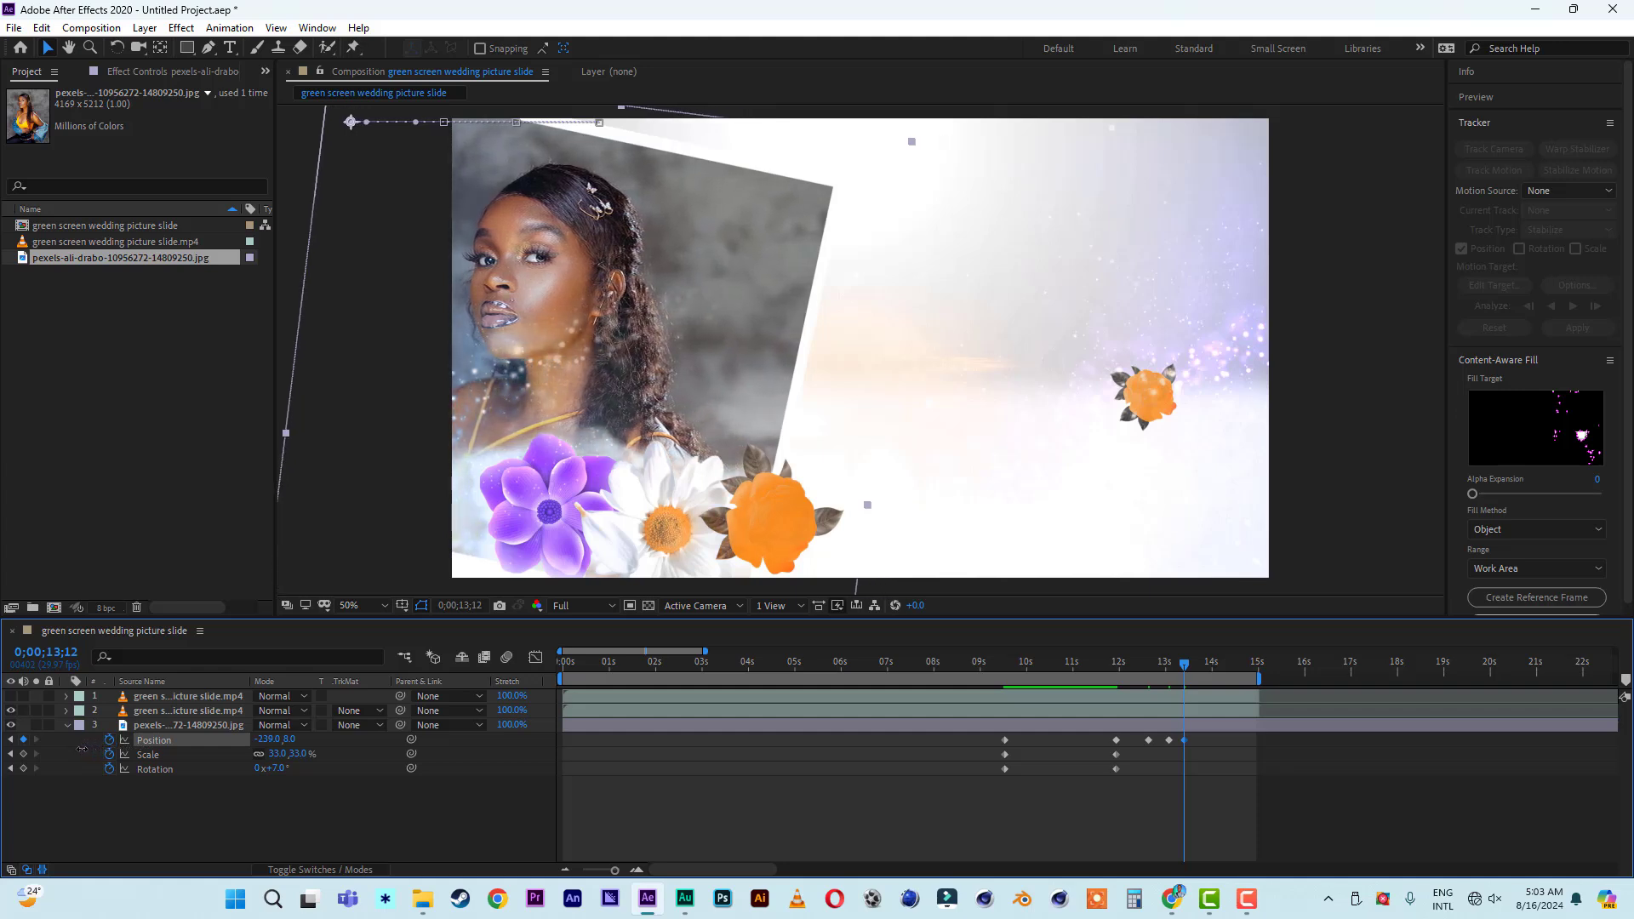
Continue sliding it left to X -463, -783, -837 and -885 by 14;26
drag(1183, 665, 1198, 668)
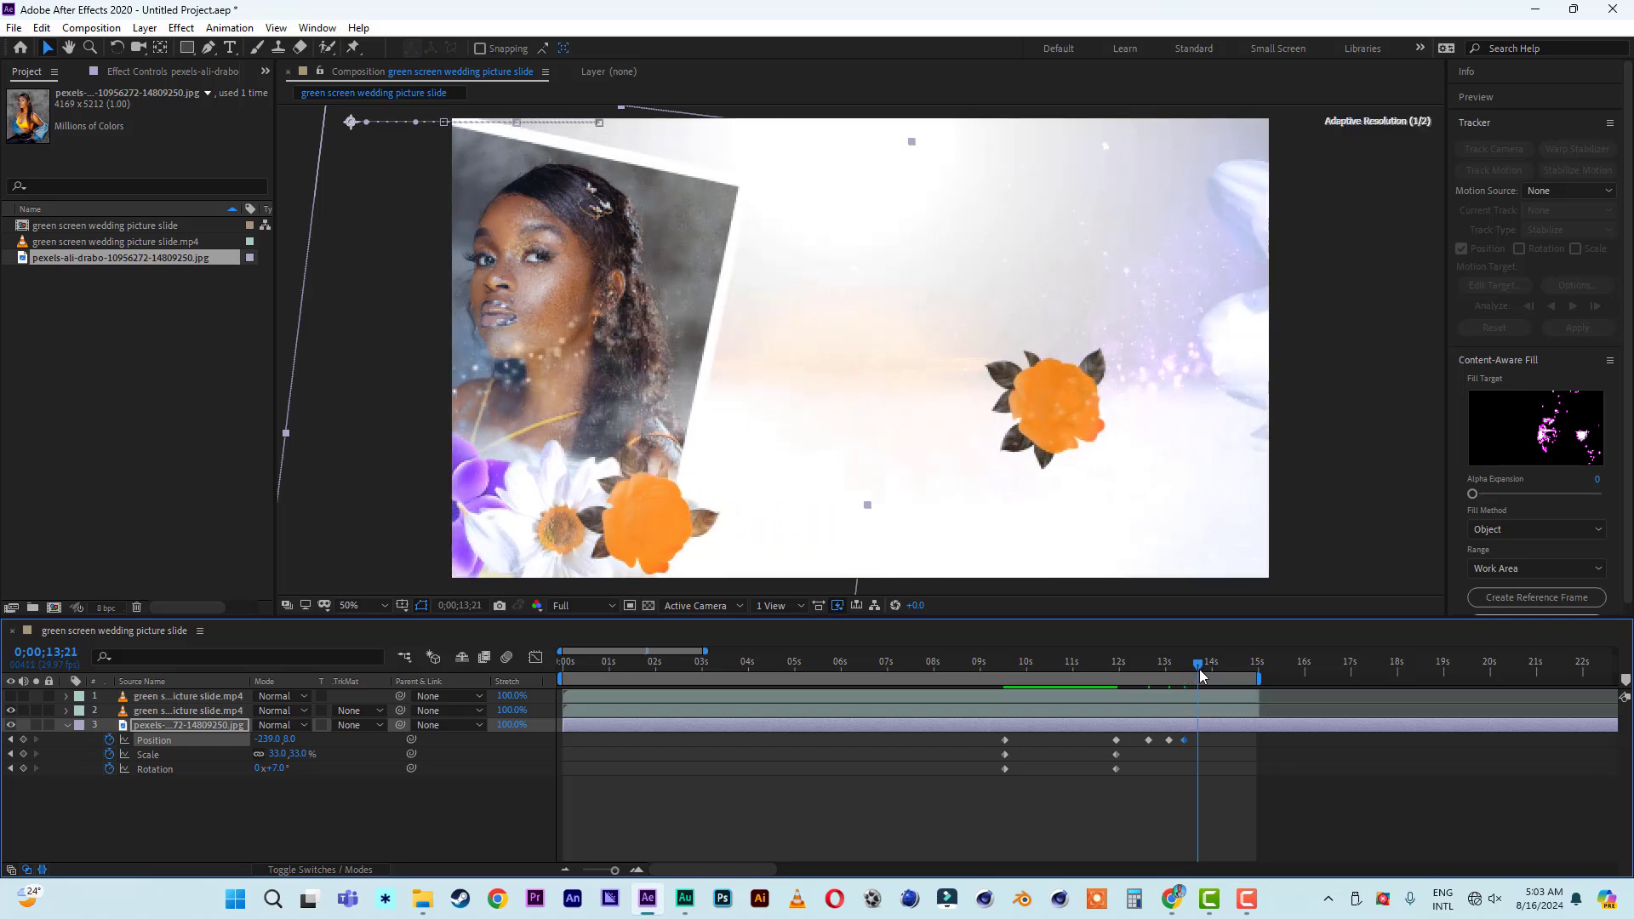
drag(263, 742, 75, 747)
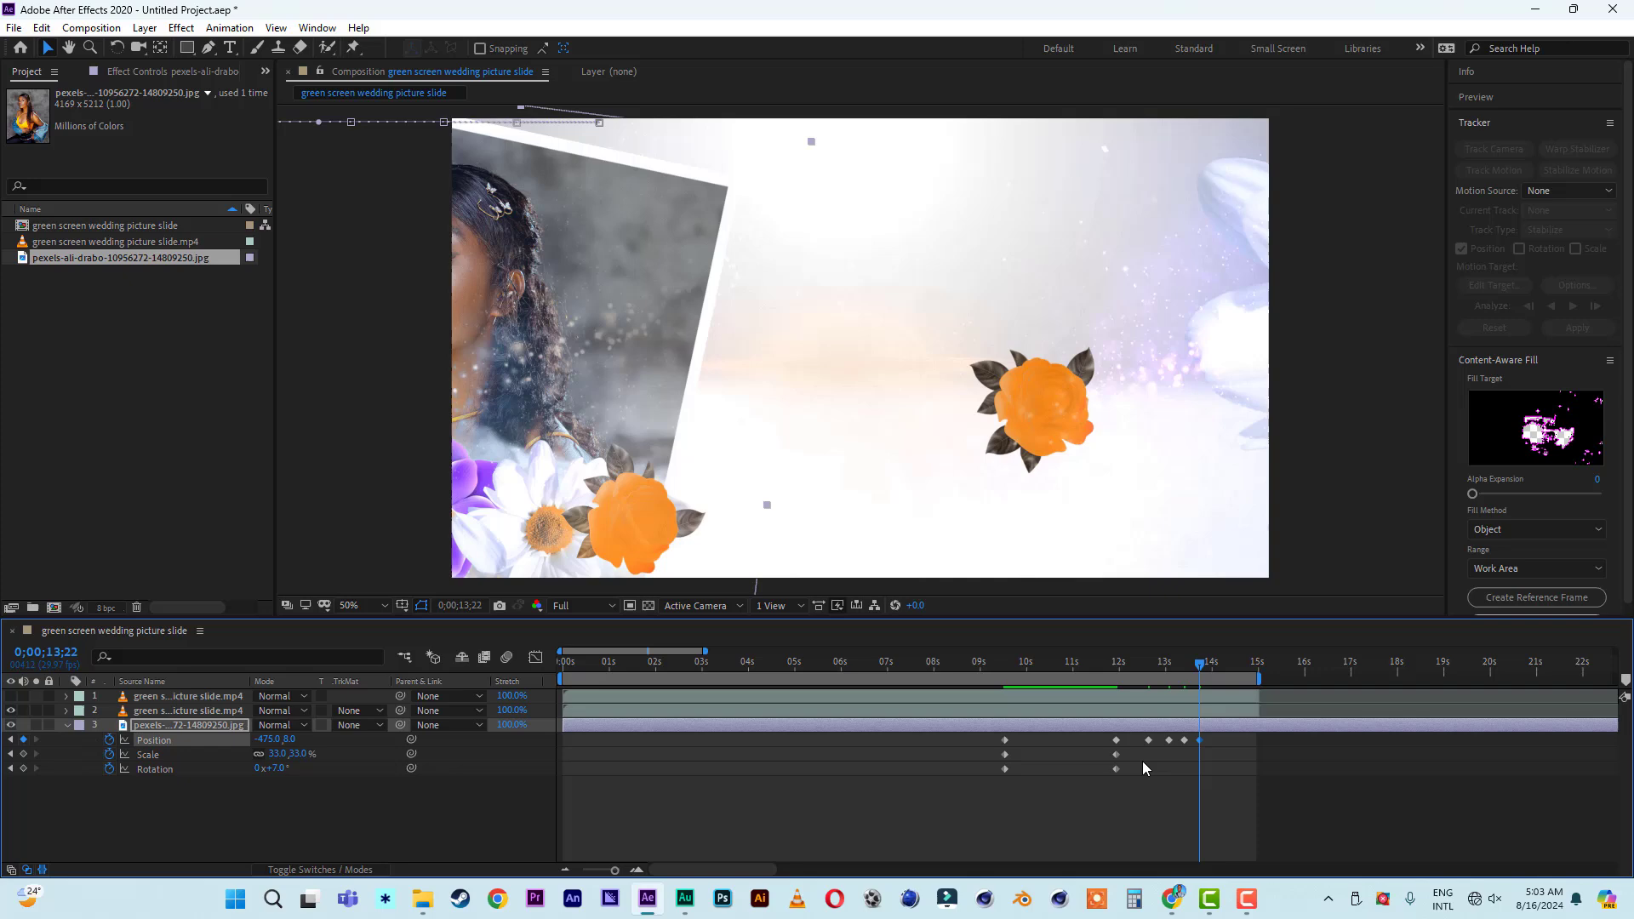
drag(1200, 673, 1217, 672)
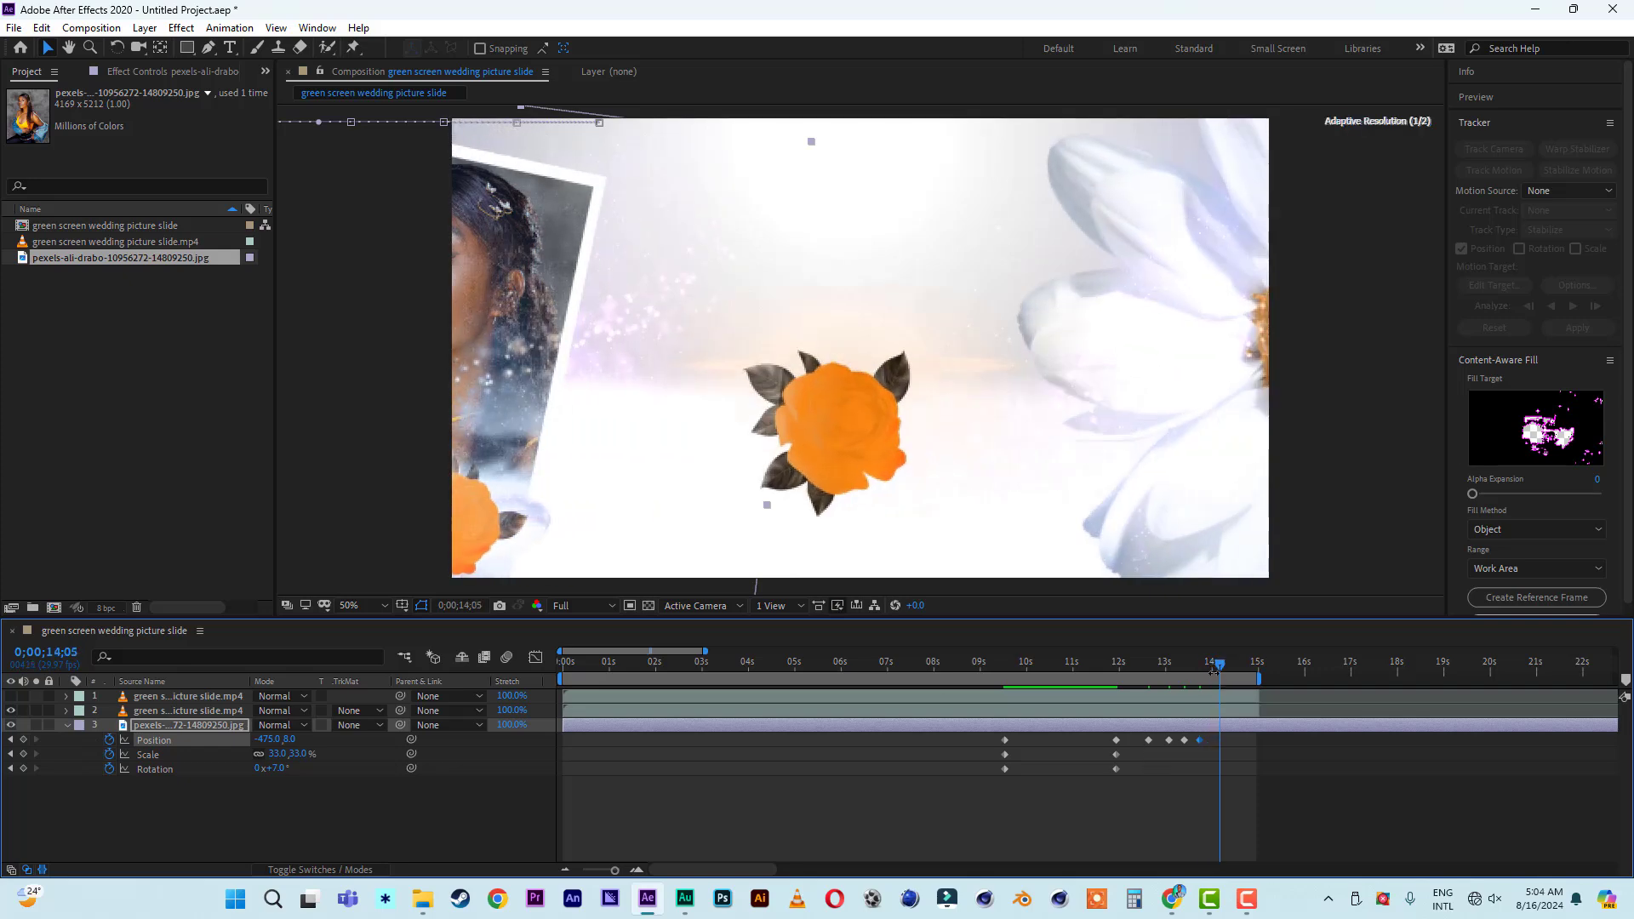
drag(266, 746, 66, 756)
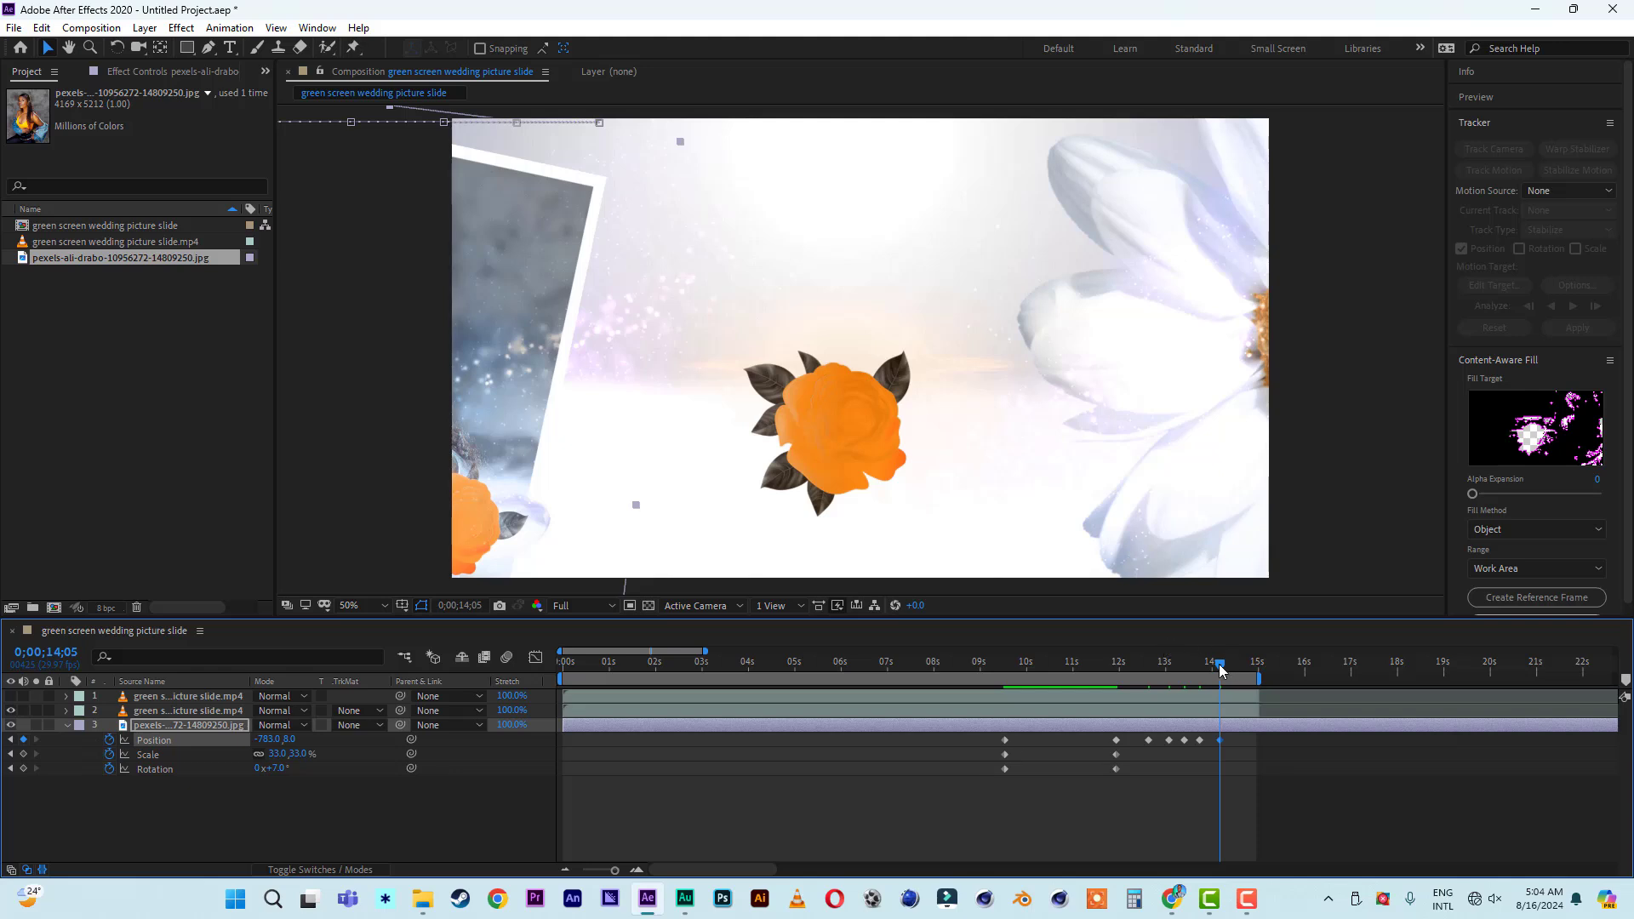
drag(1220, 670, 1237, 669)
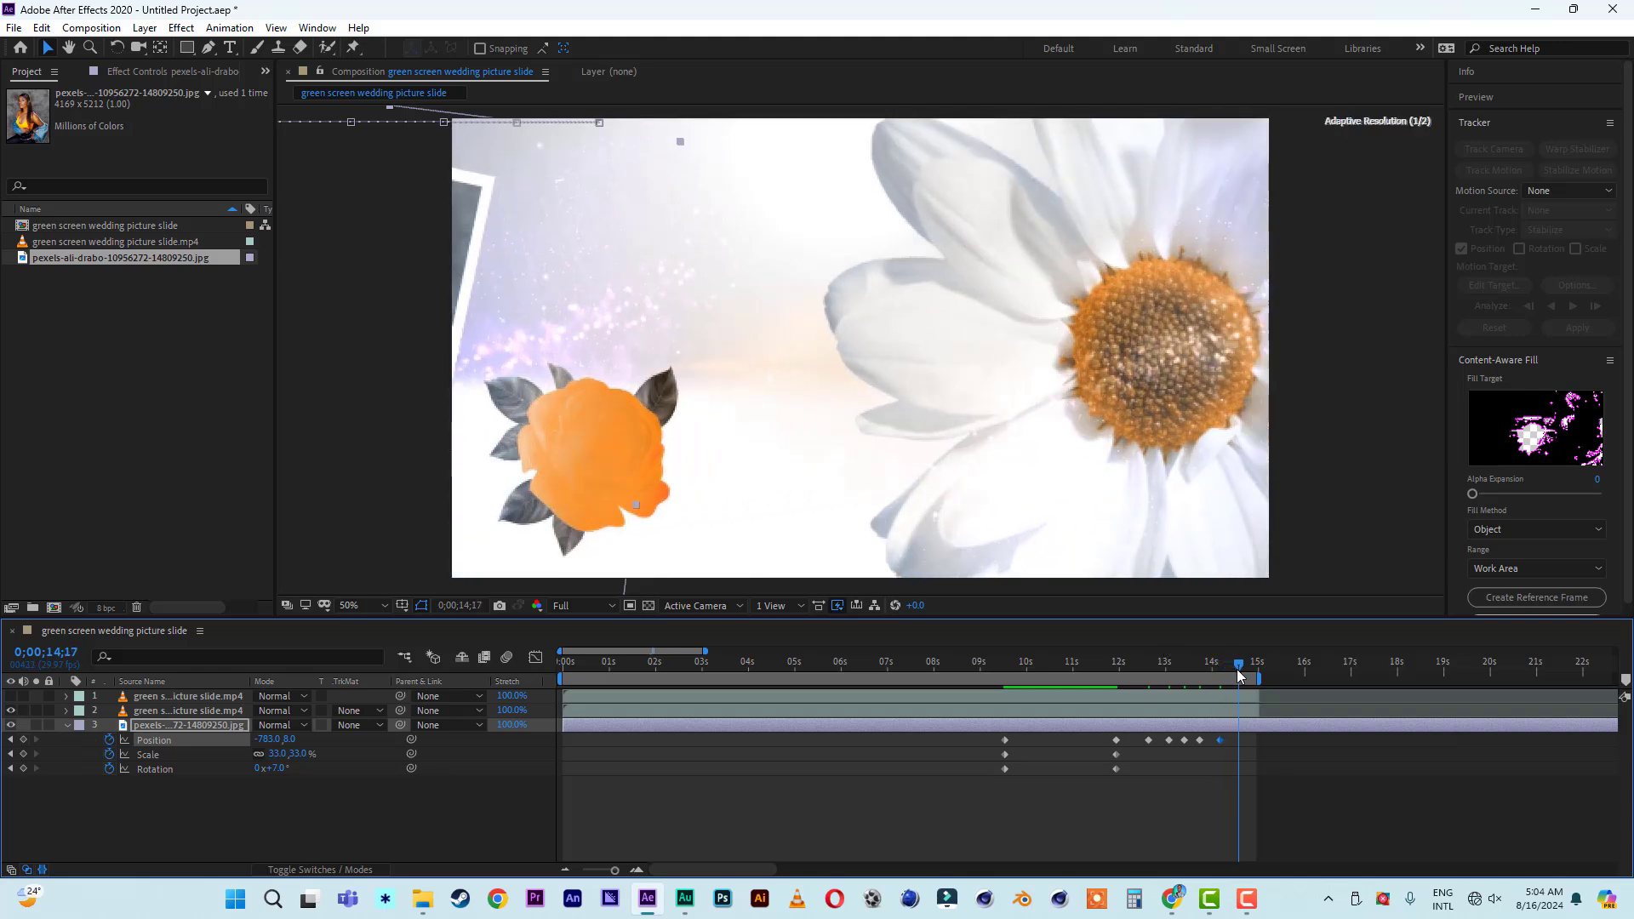
drag(262, 746, 216, 747)
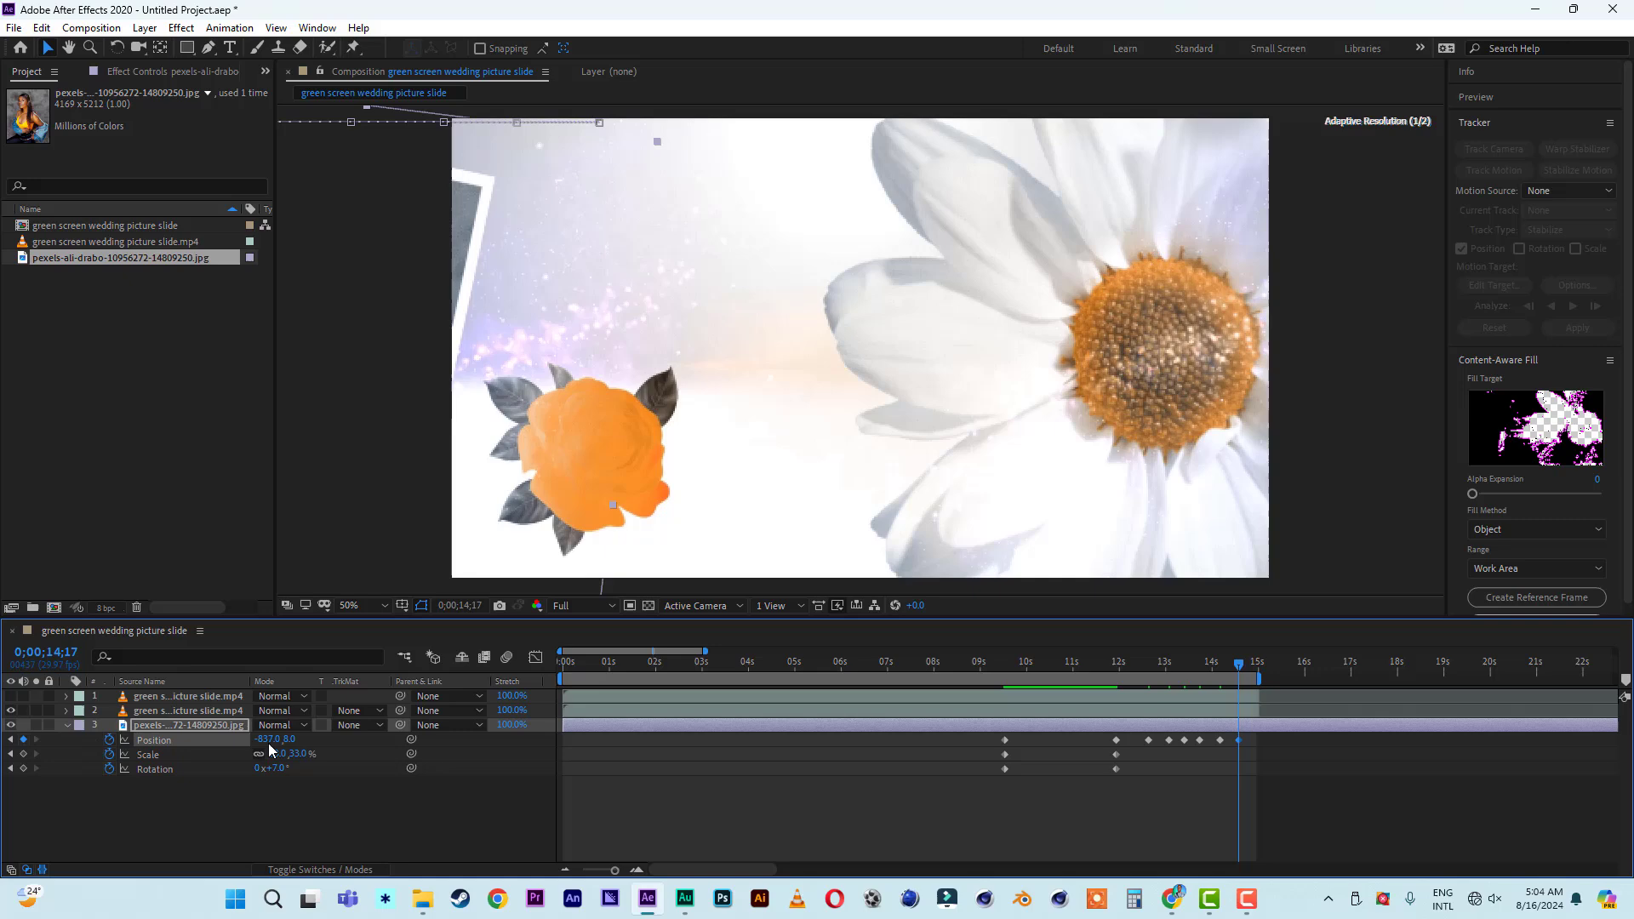
drag(1238, 672, 1253, 669)
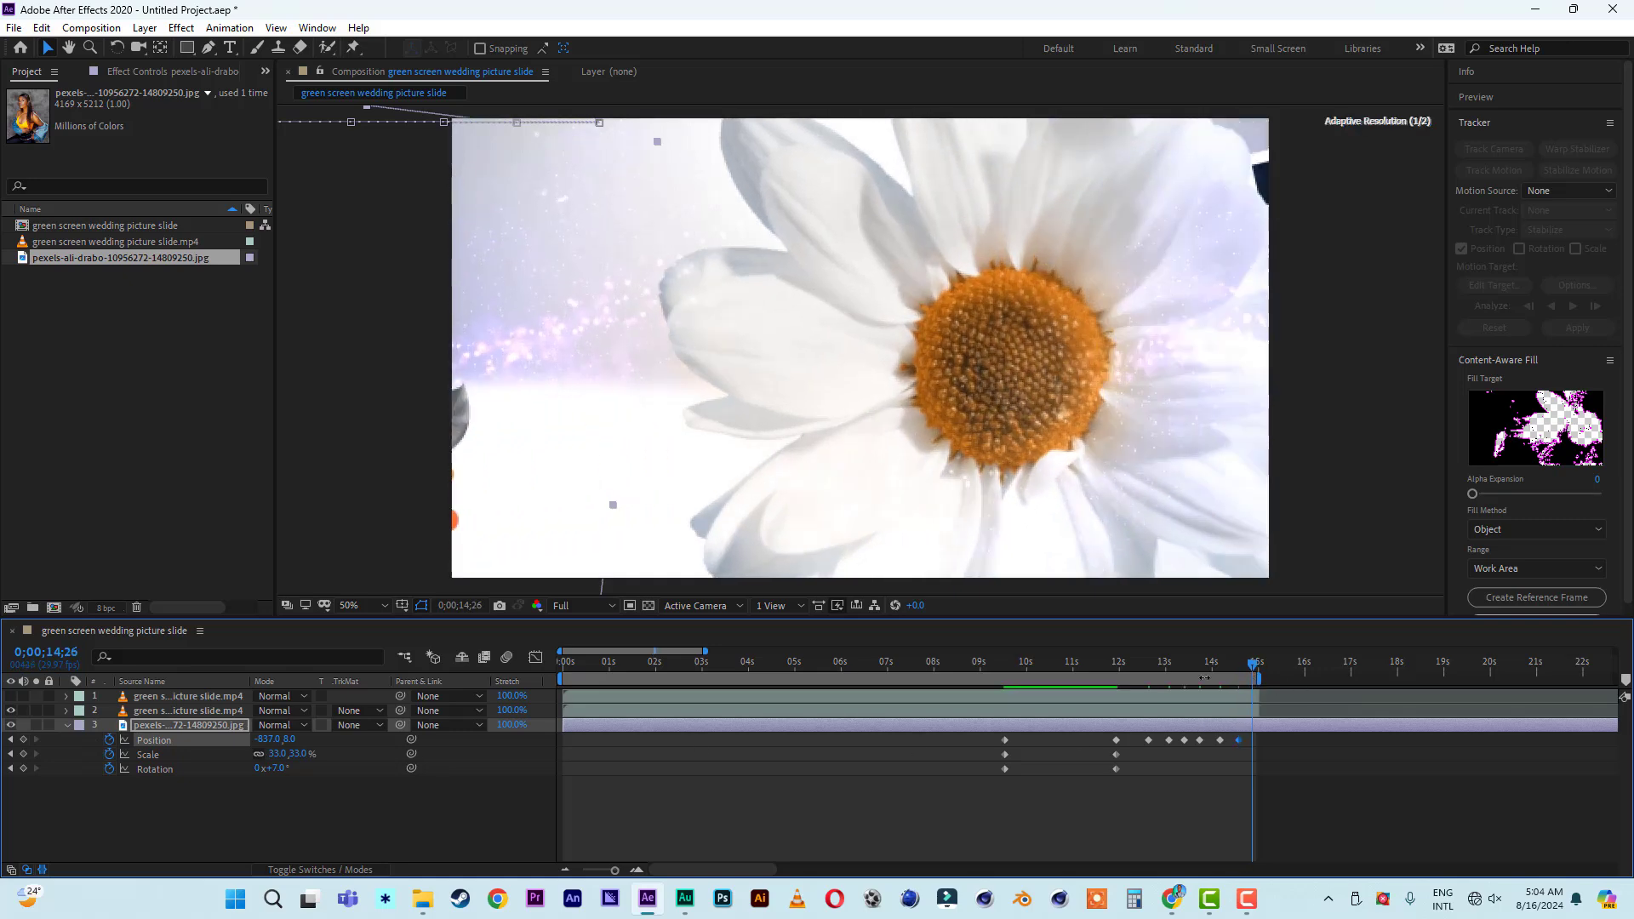
drag(260, 746, 220, 742)
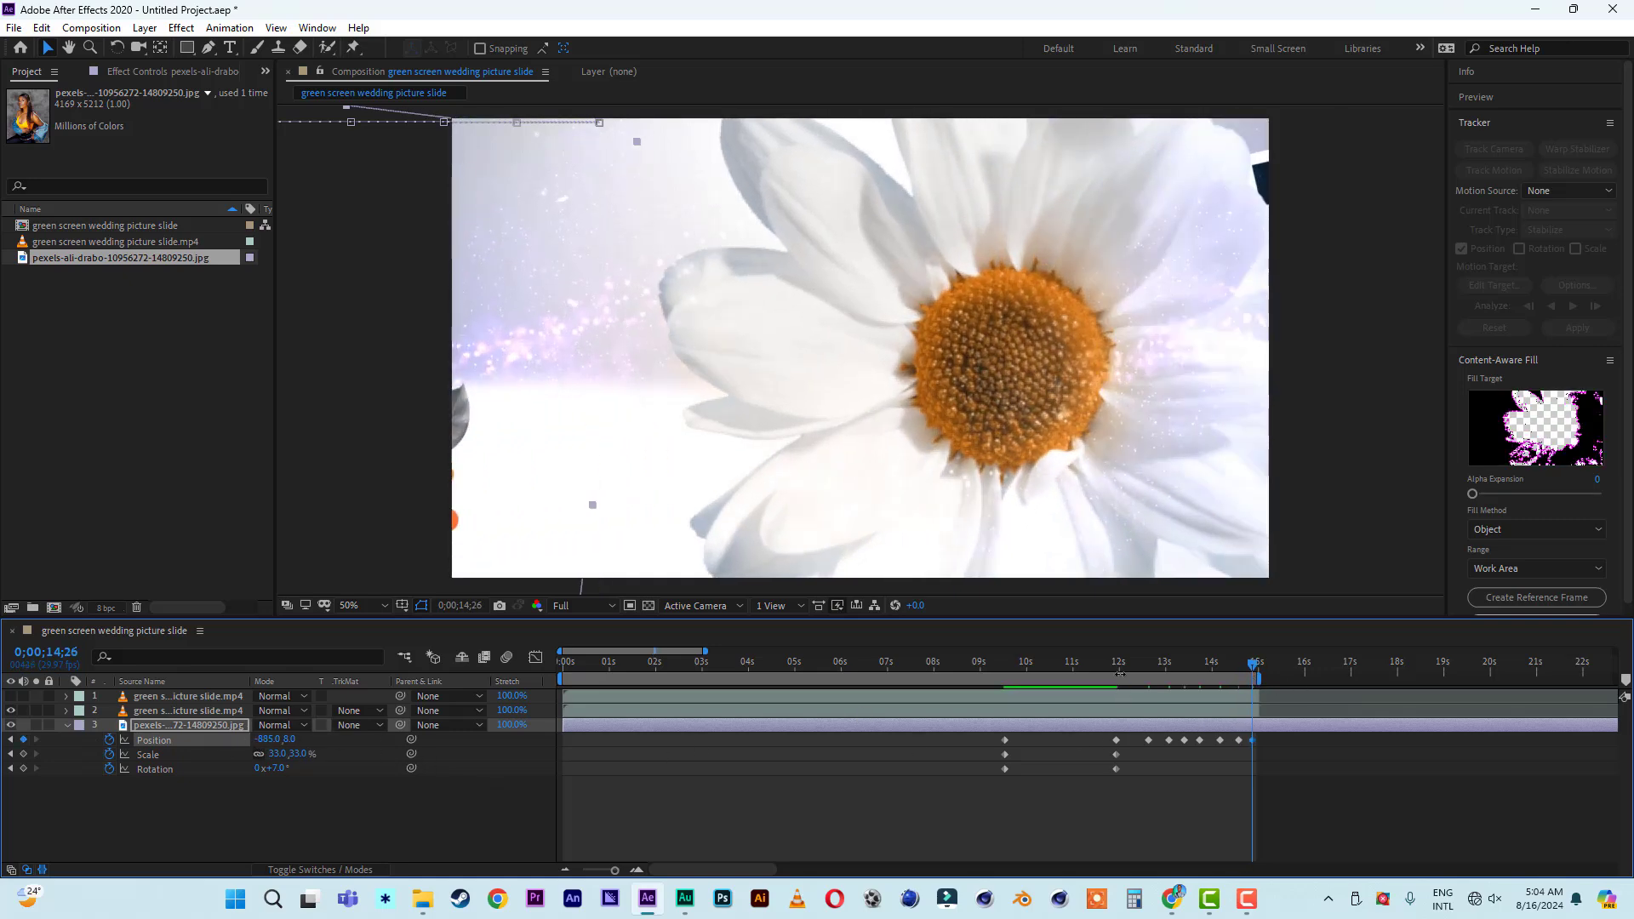
Tilt the photo to -9° at 7;20 and add Position and Scale keyframes there
key(space)
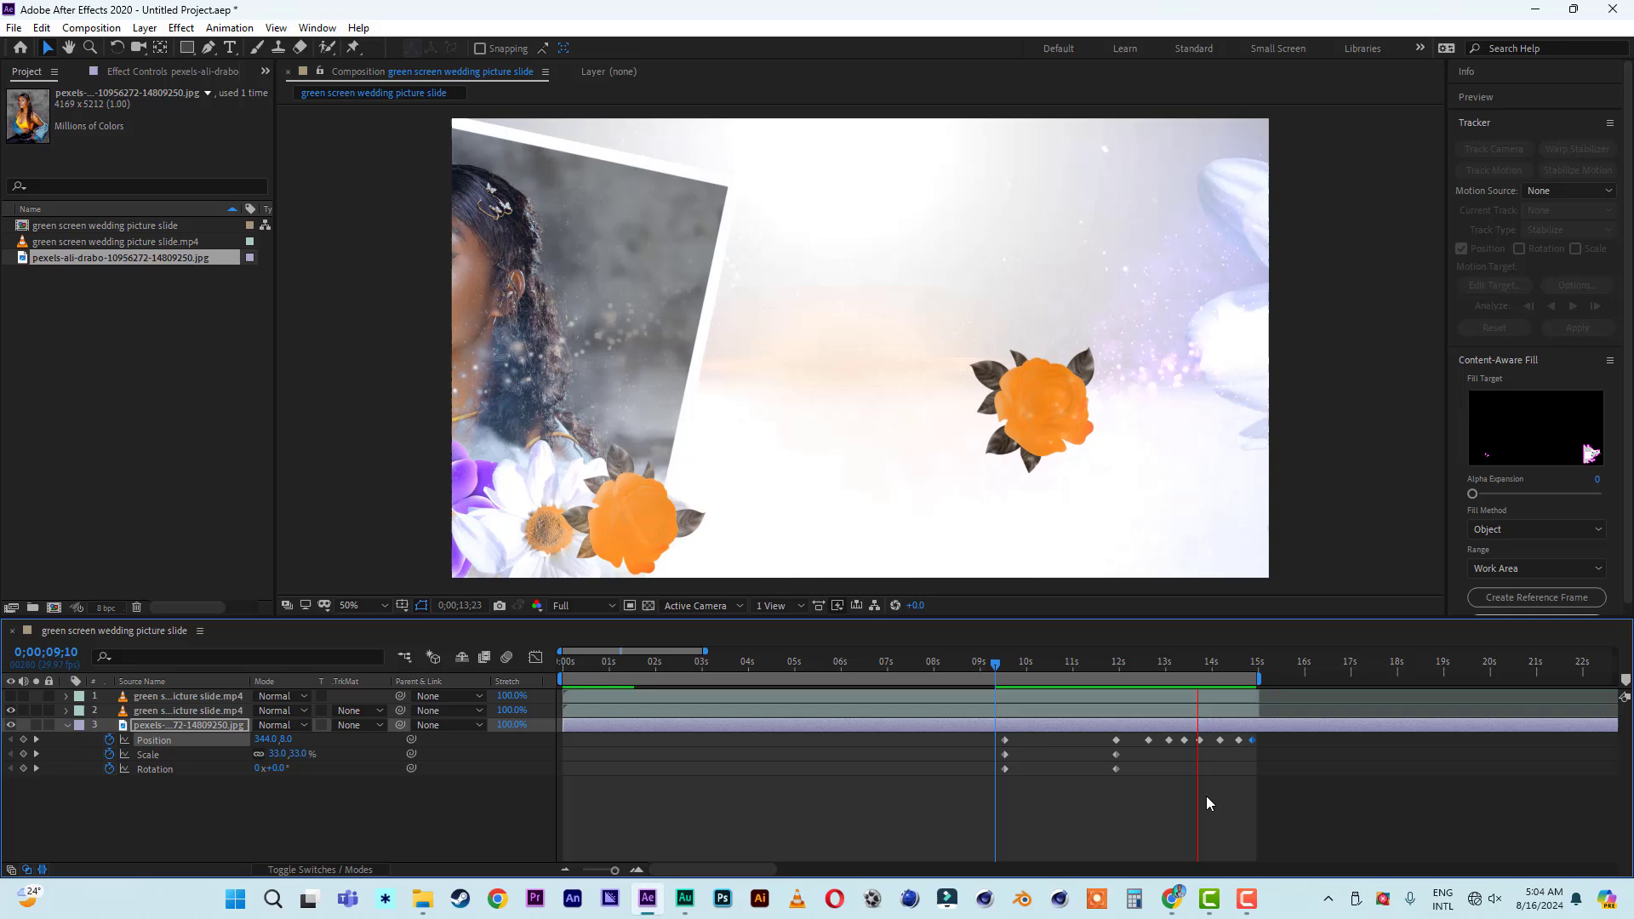
key(space)
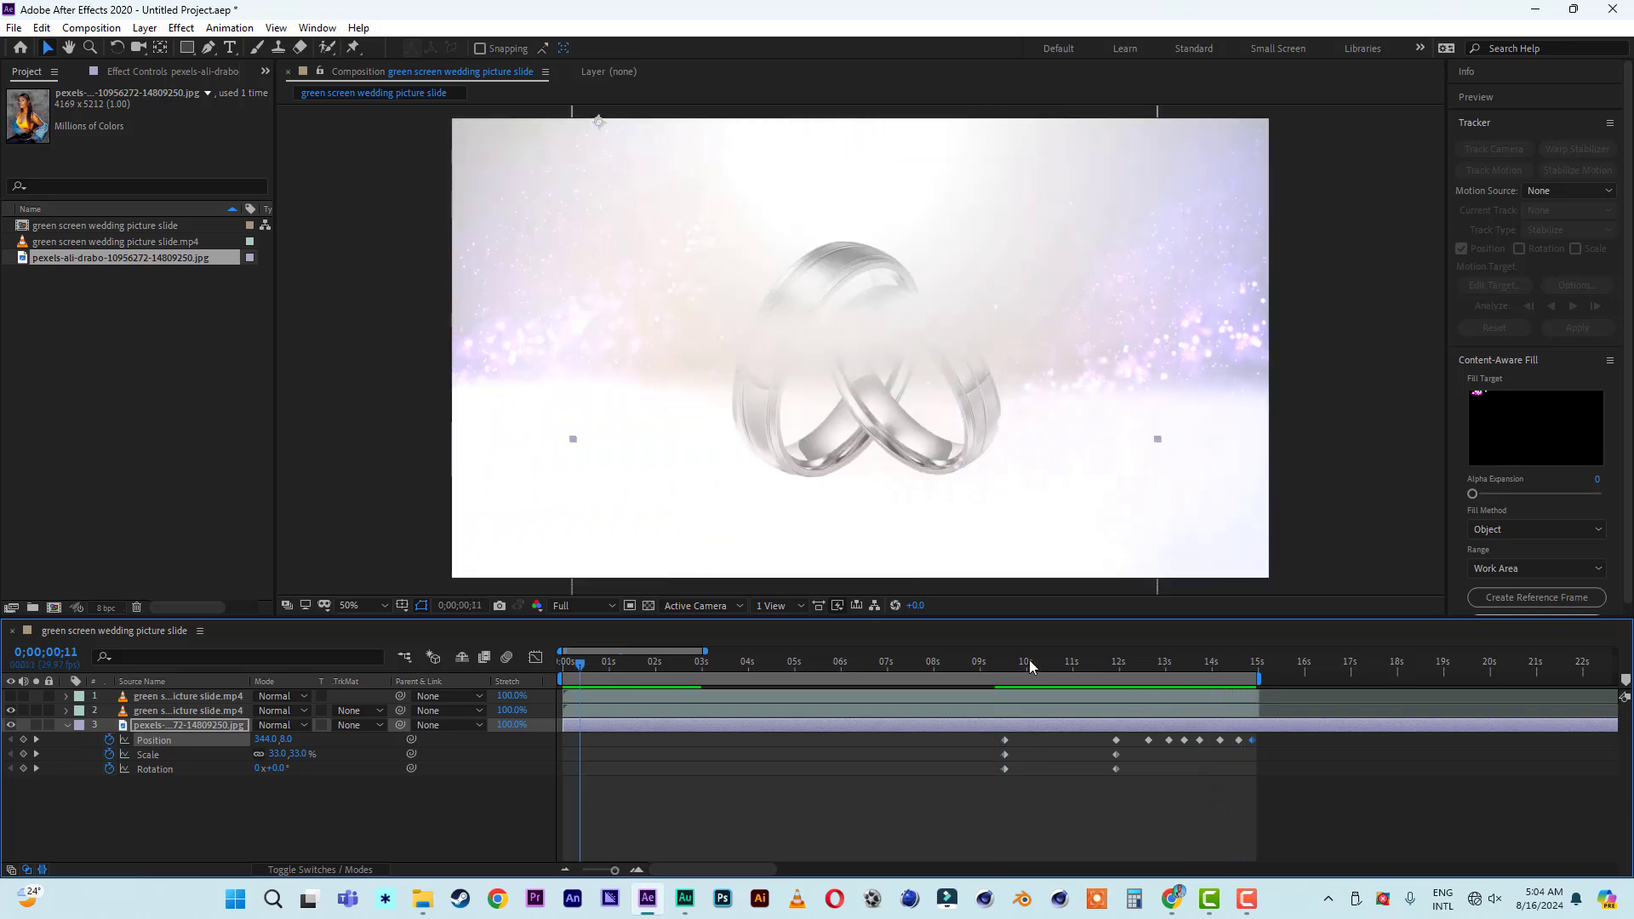
drag(1029, 660, 917, 675)
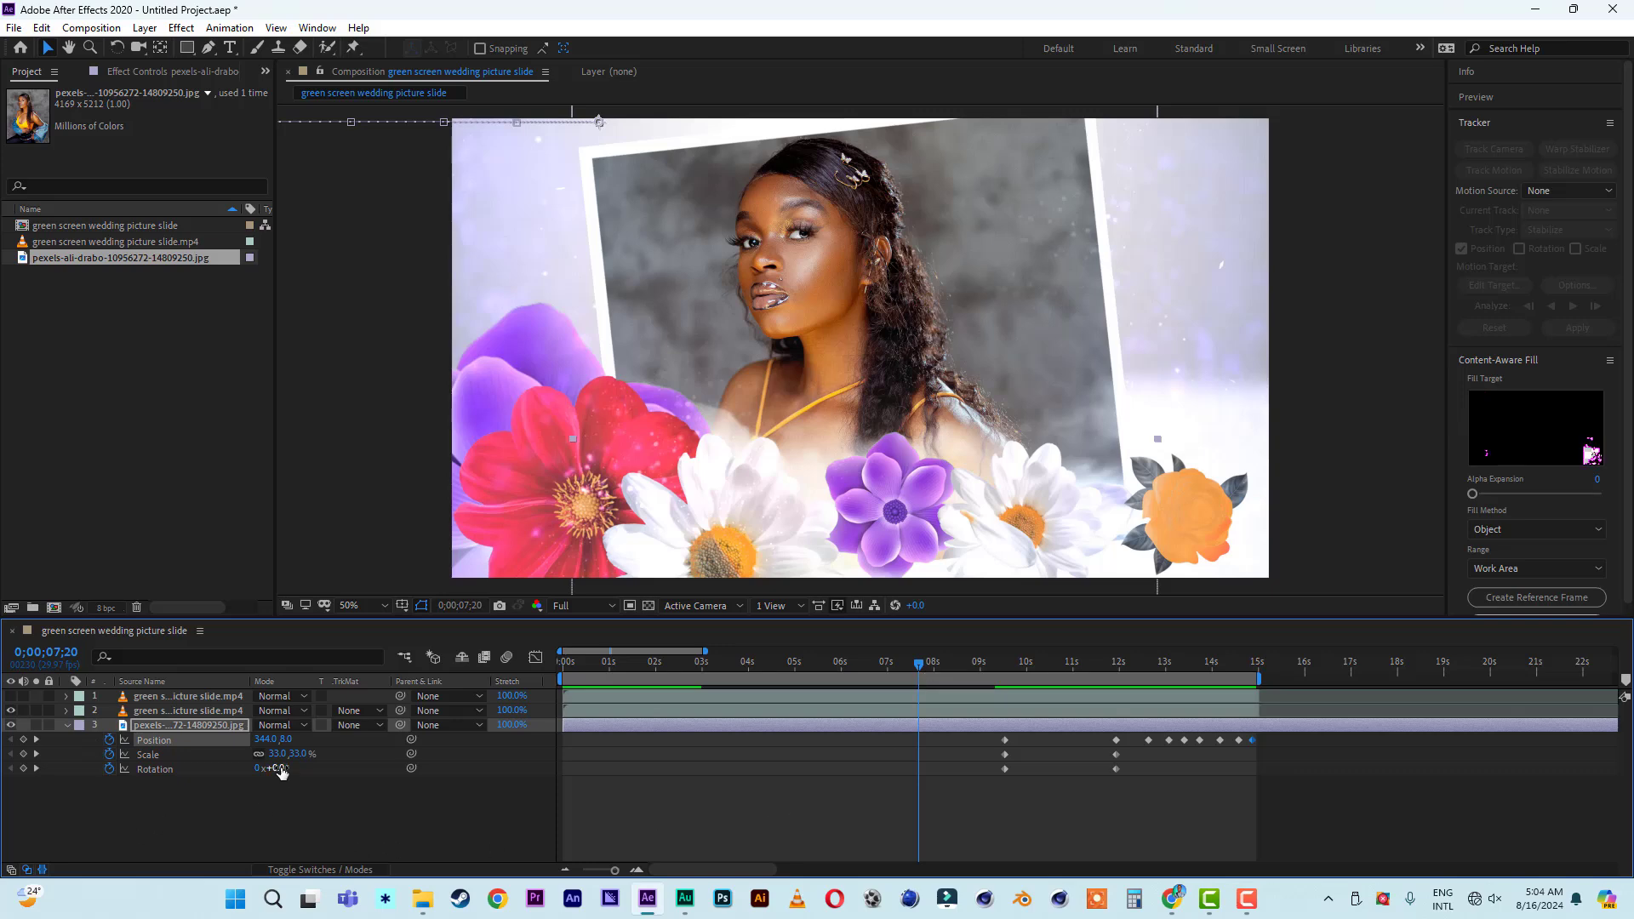
drag(275, 768, 275, 768)
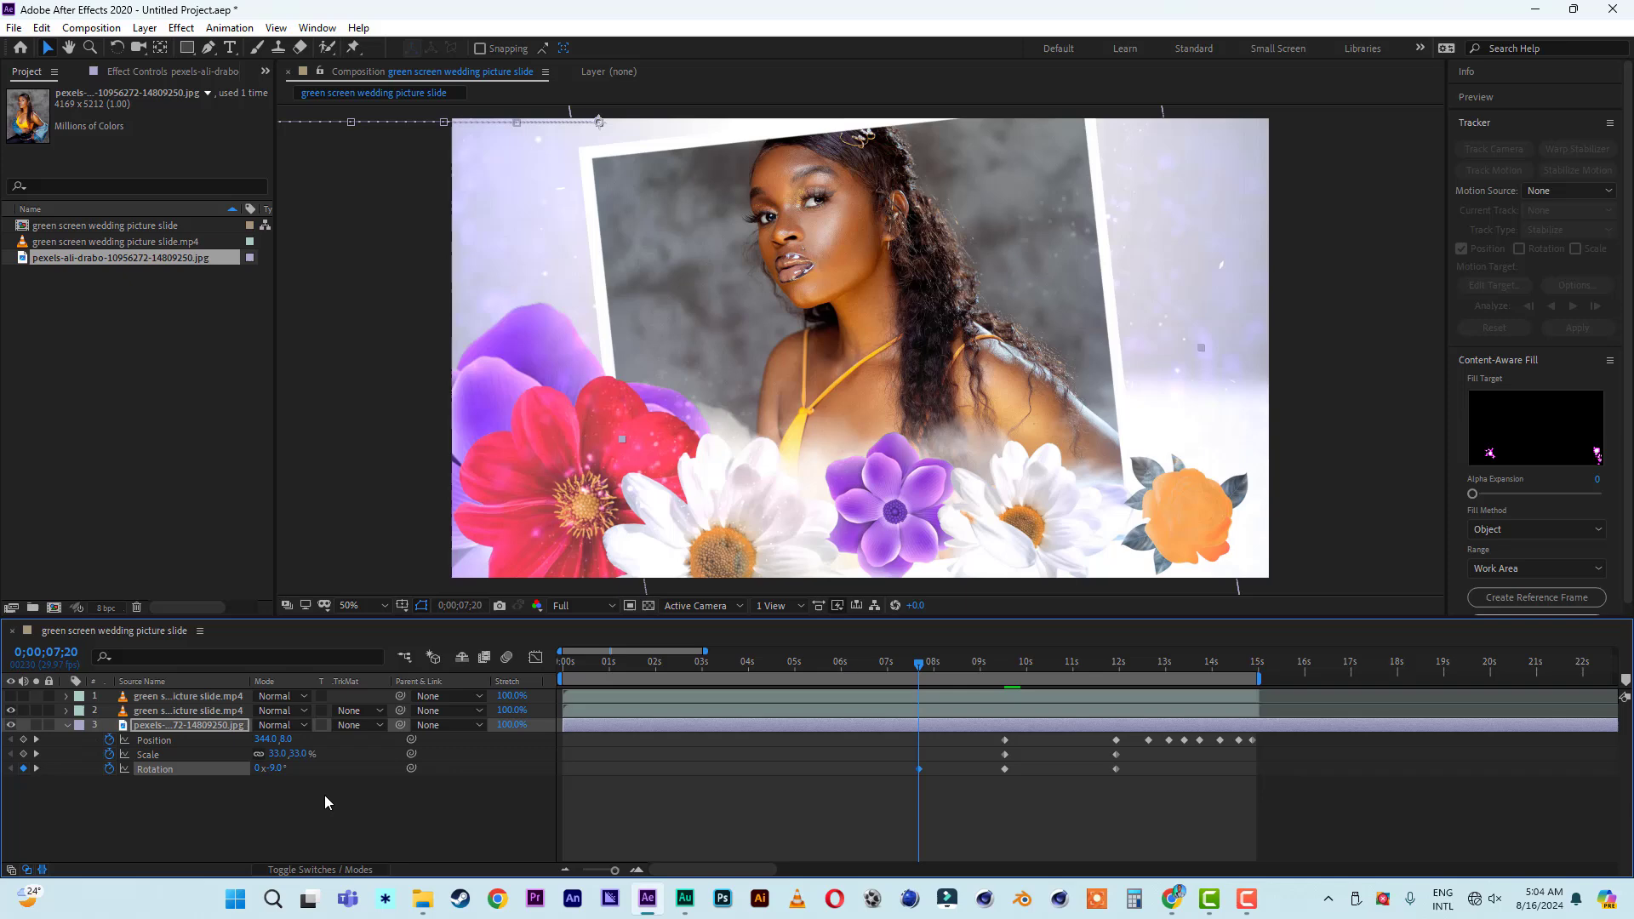
click(23, 740)
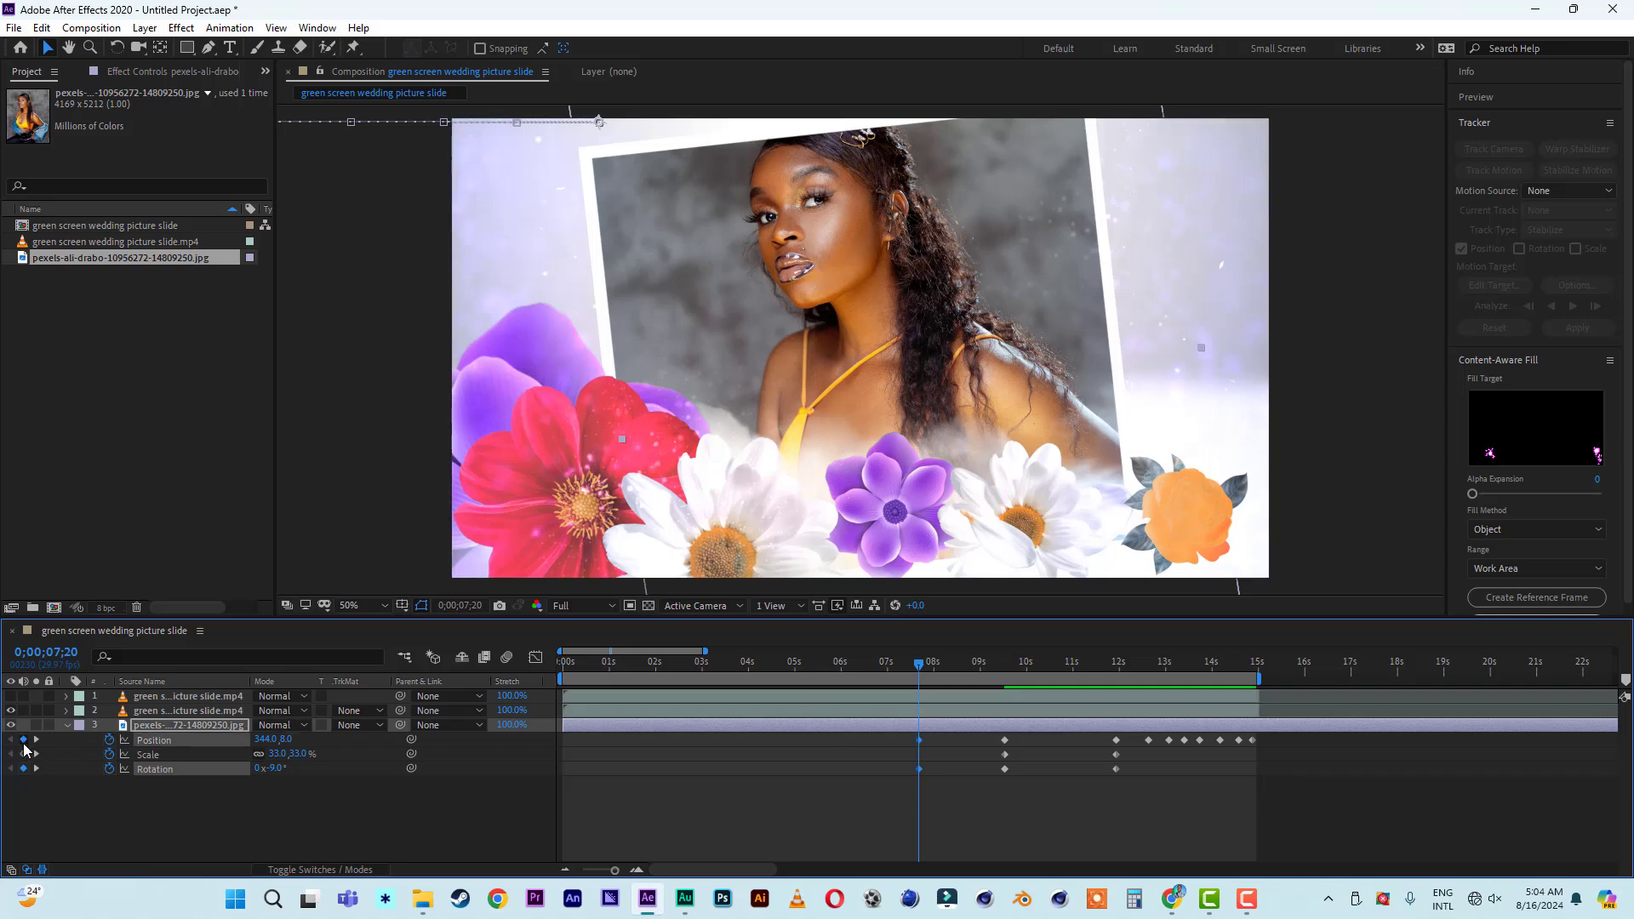
click(22, 754)
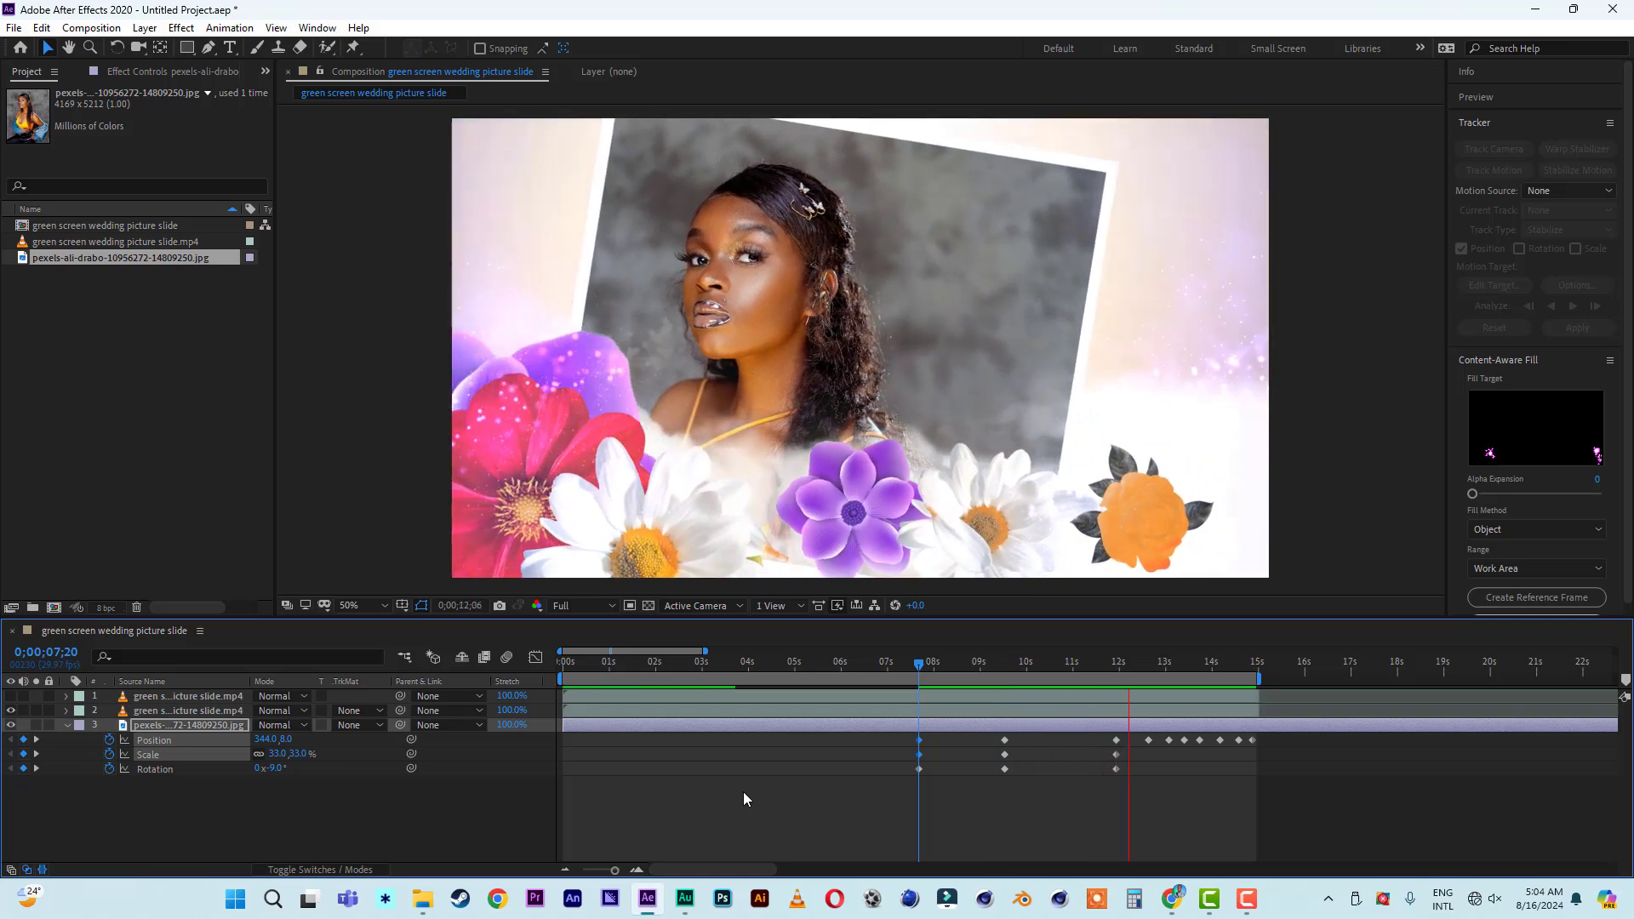
At about 6;07, keyframe the photo at Rotation -52° and Scale 47%
key(space)
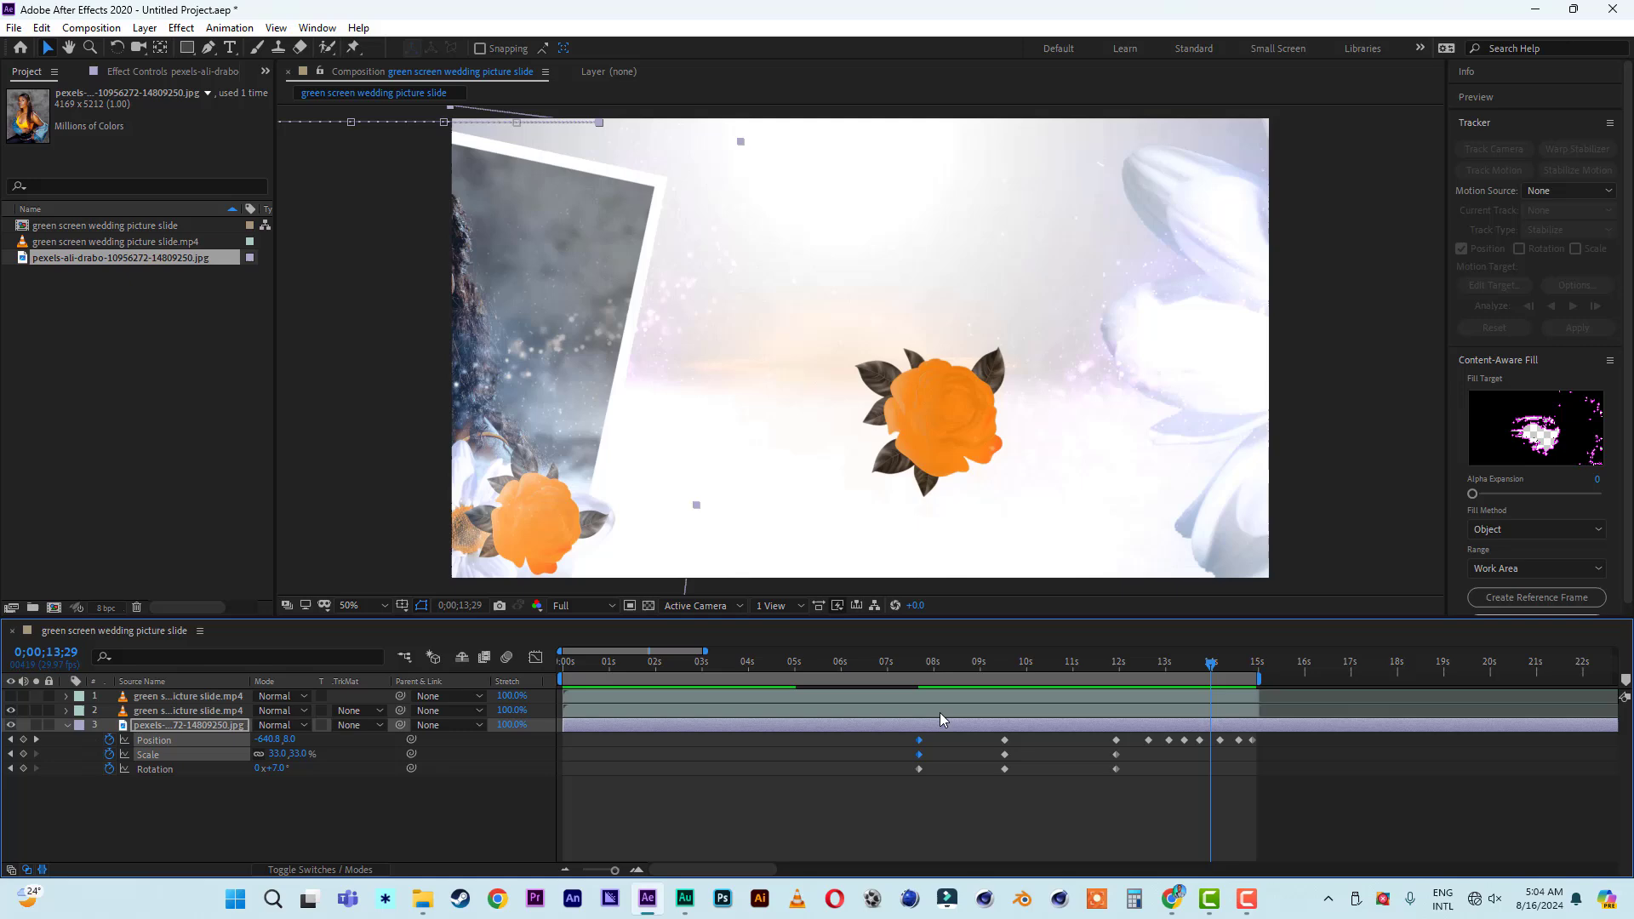
drag(927, 665, 851, 671)
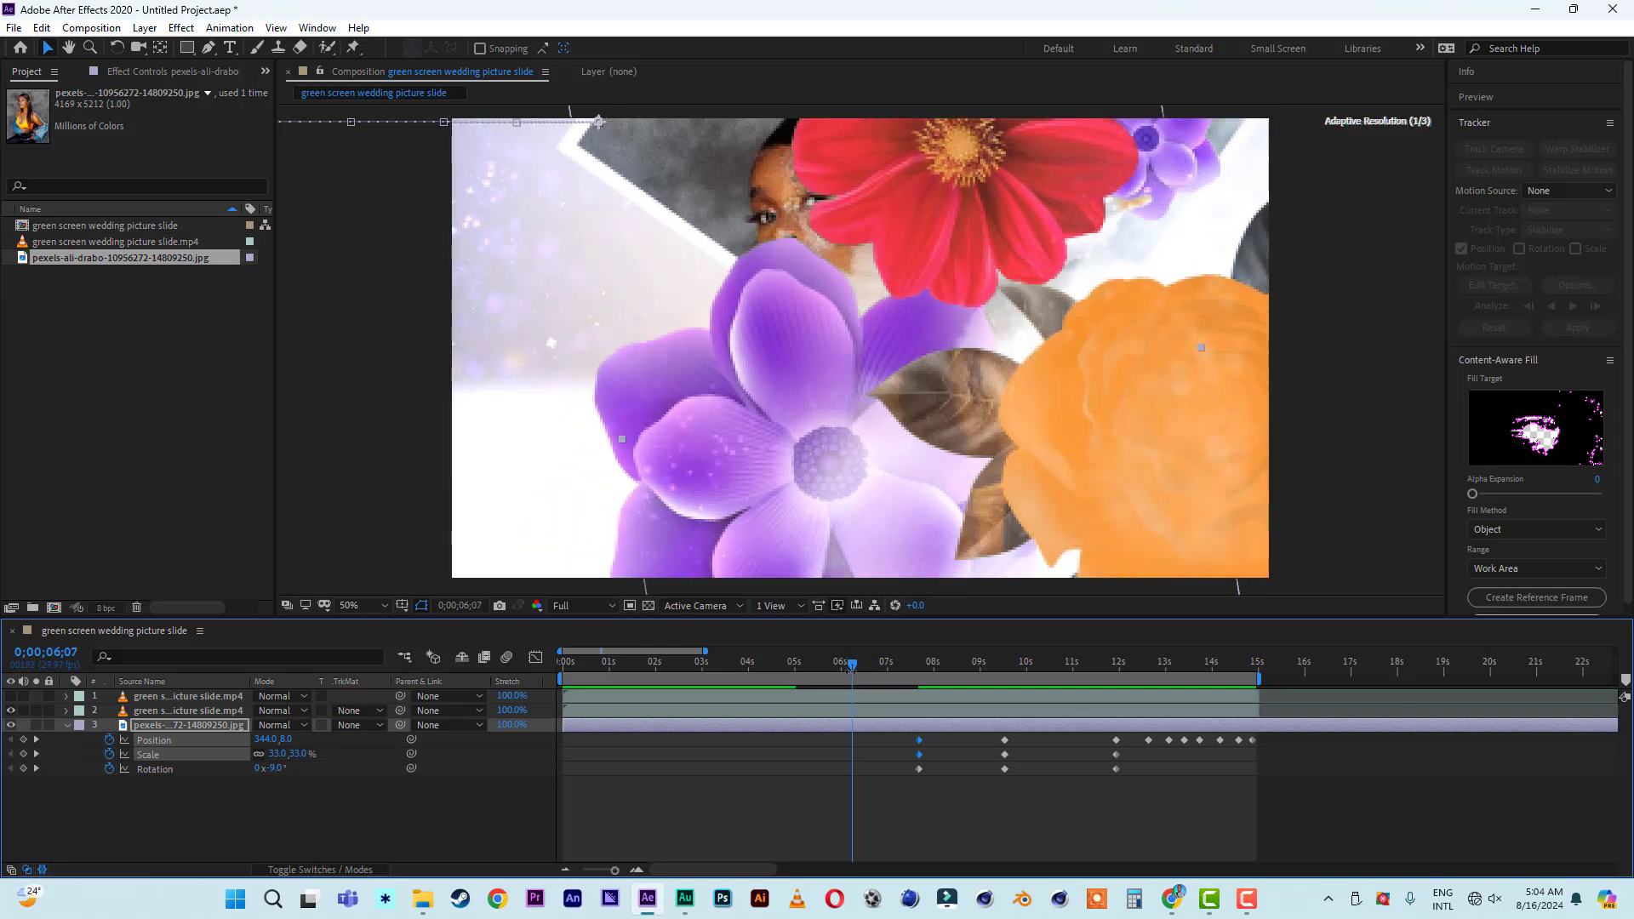
click(219, 801)
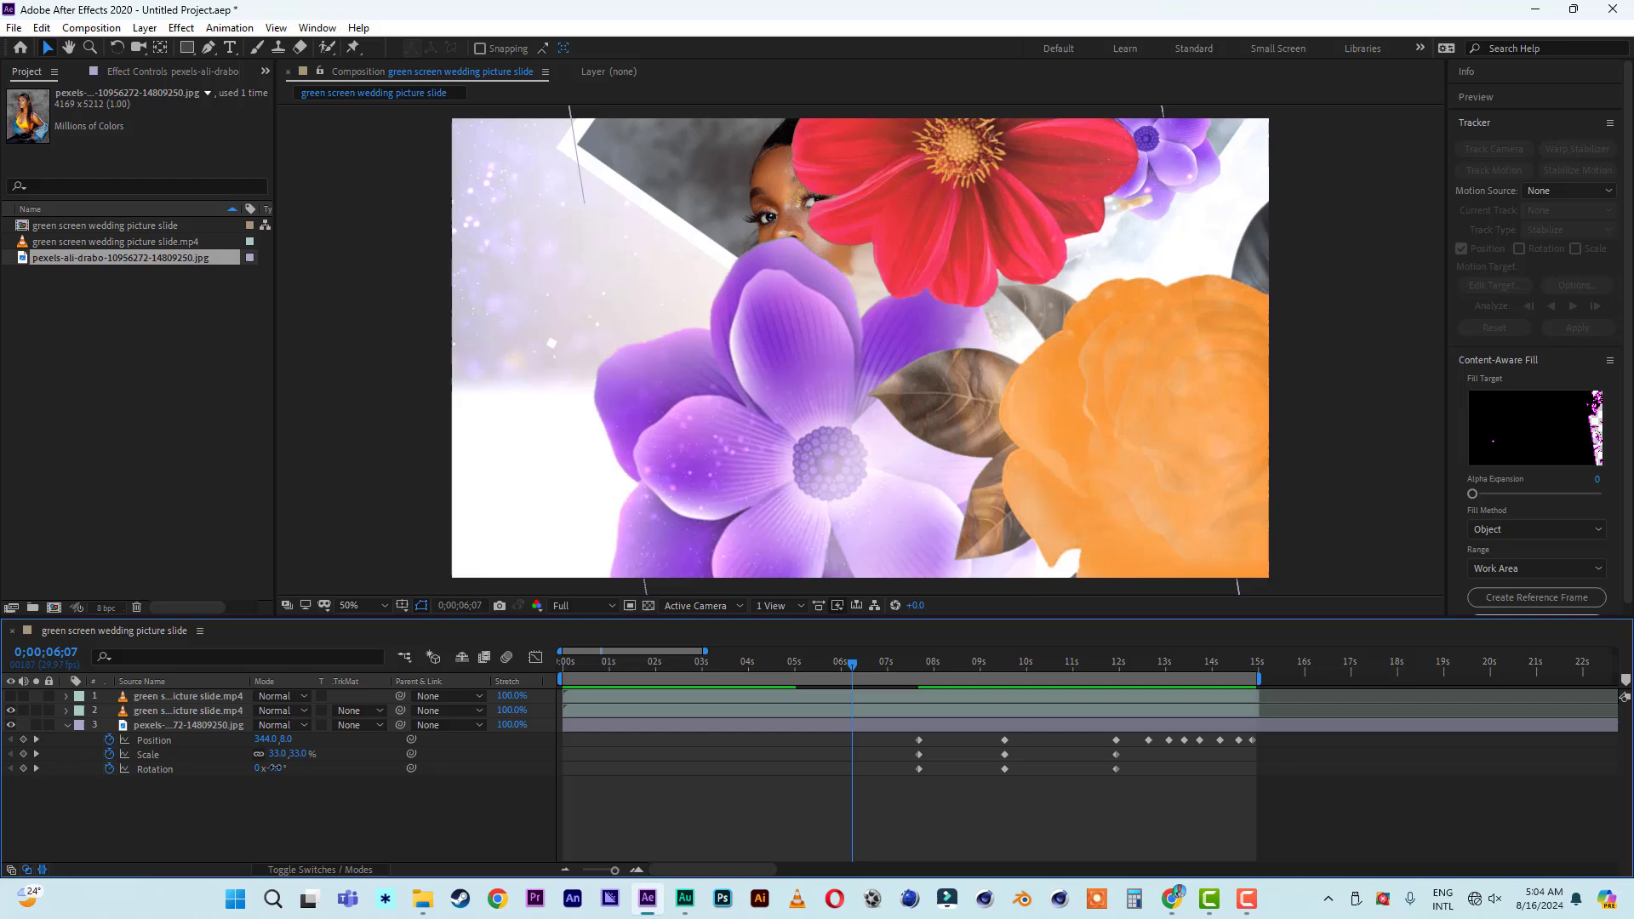
drag(273, 768, 256, 771)
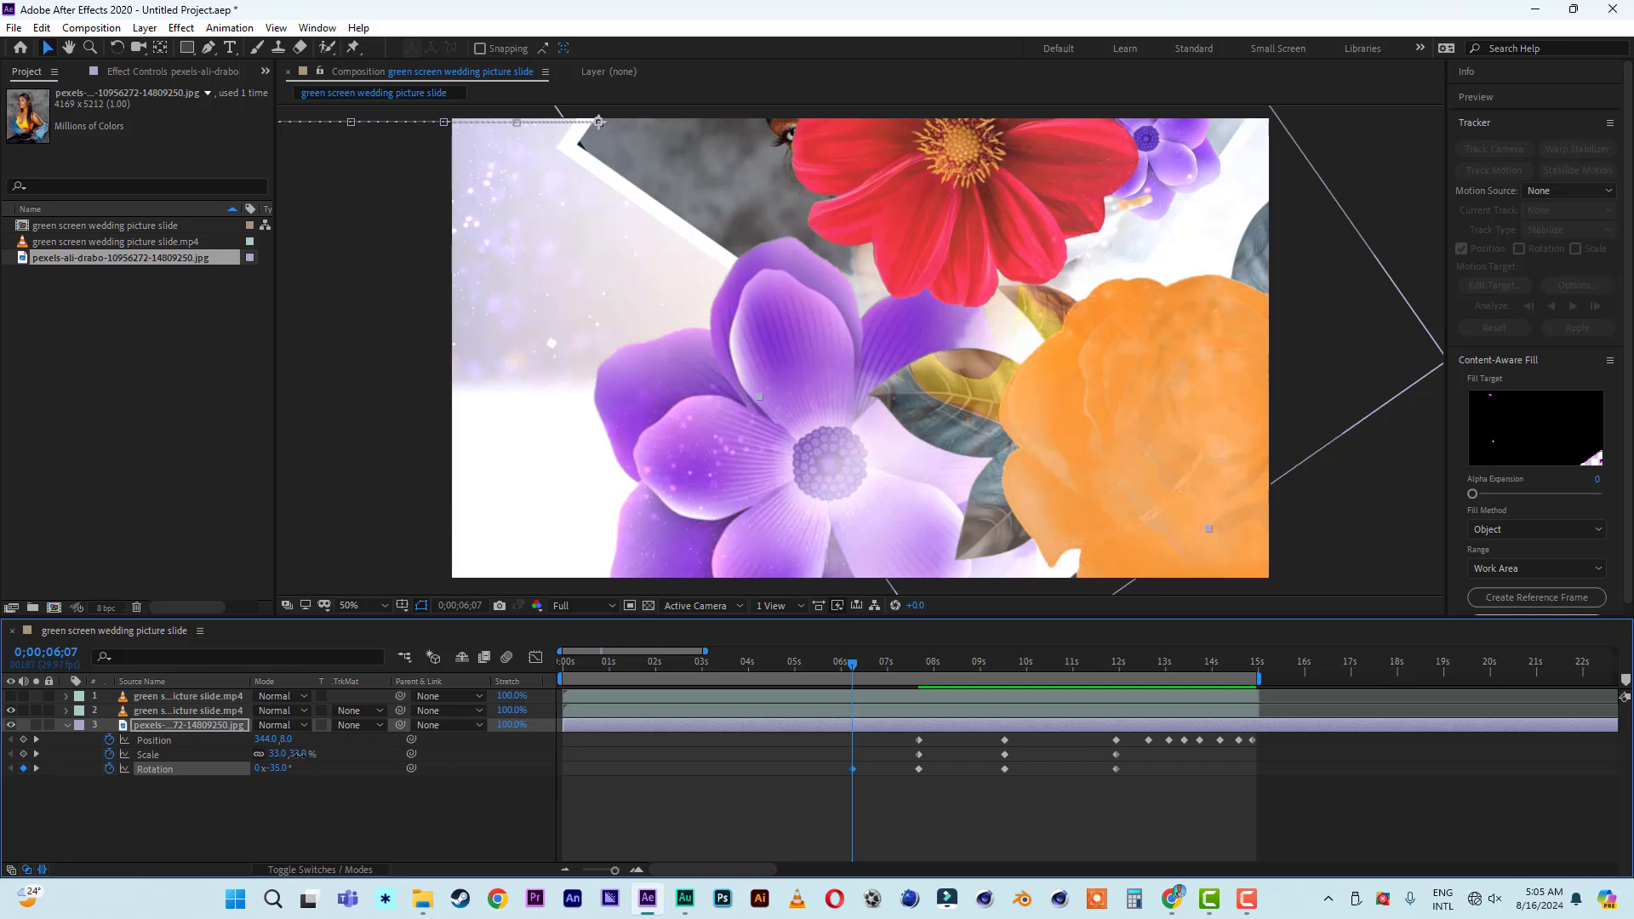
drag(297, 754, 267, 770)
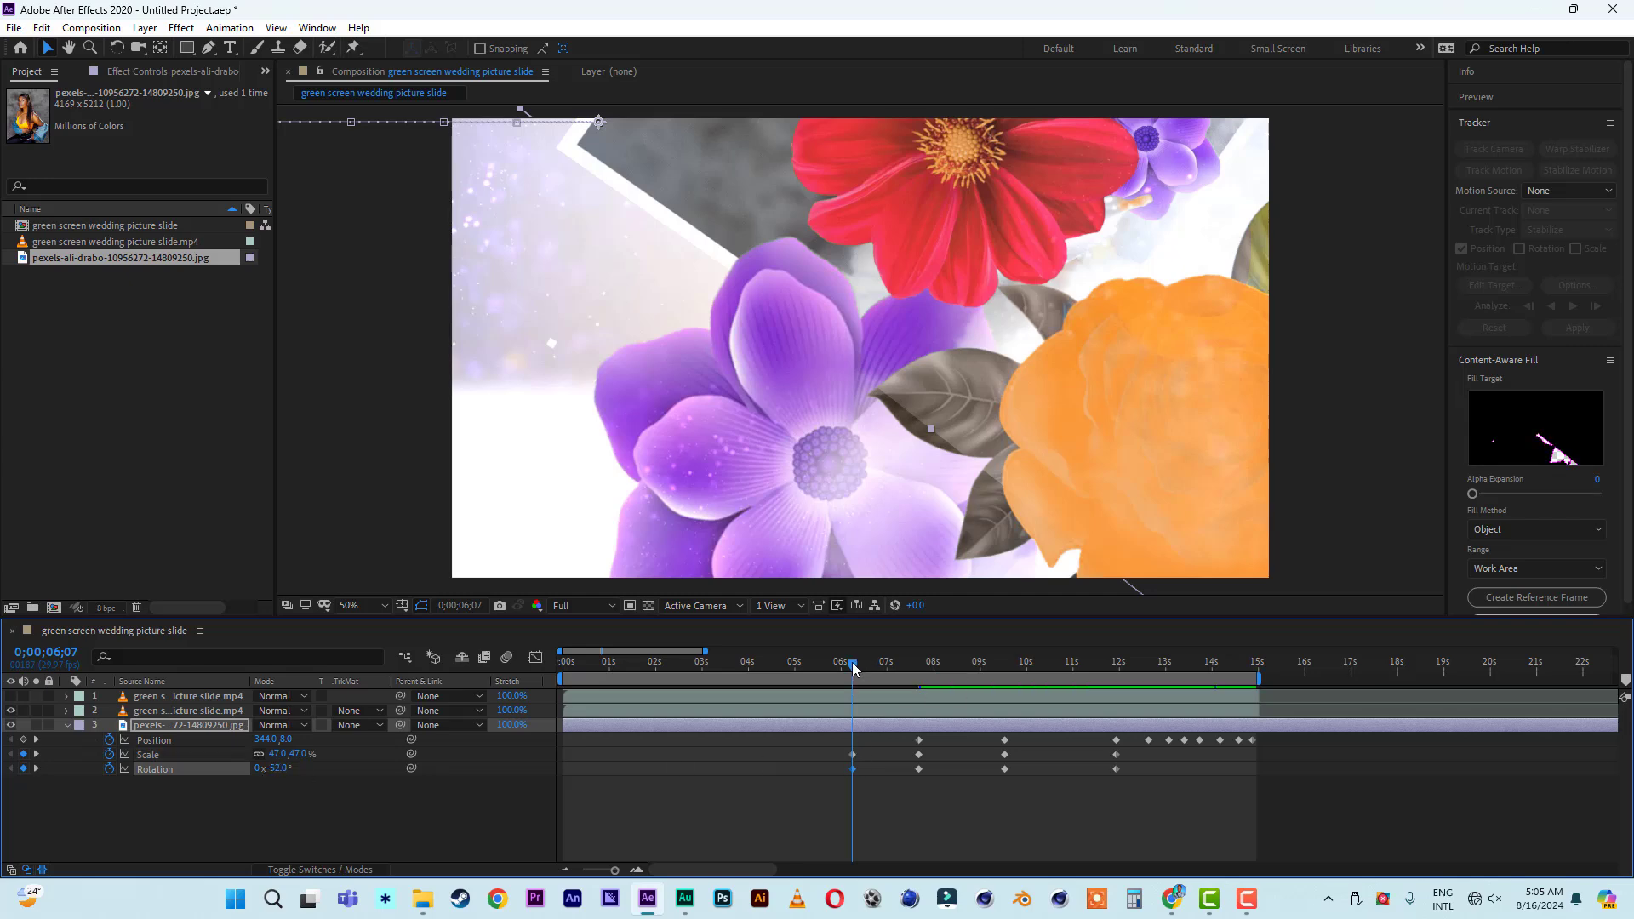
drag(851, 662, 851, 666)
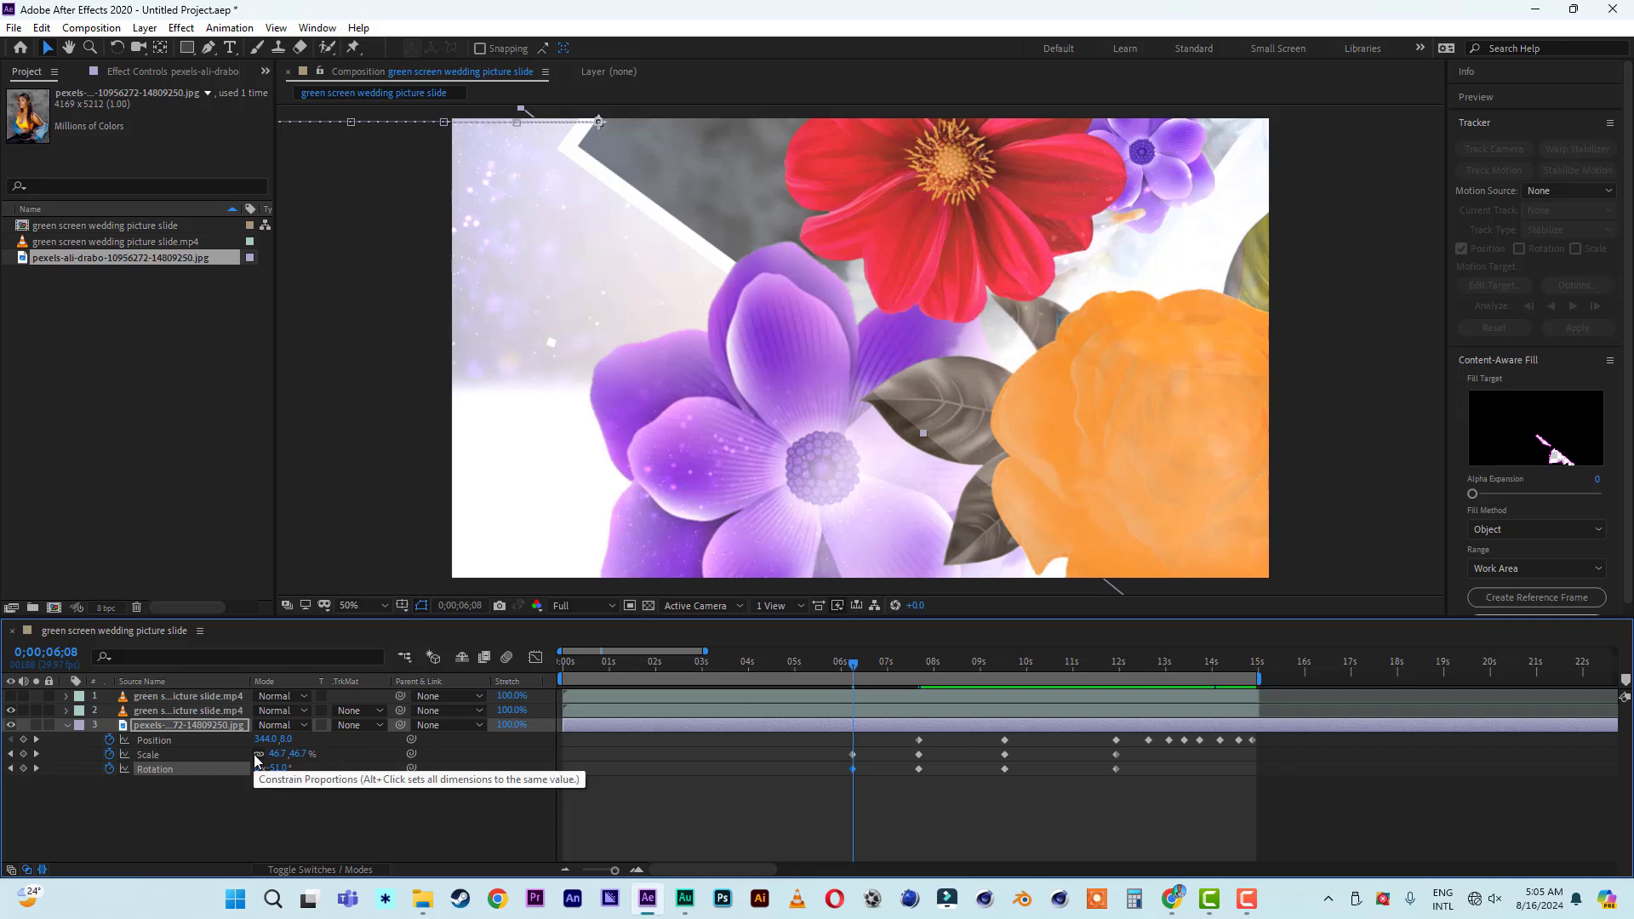
Add a Position keyframe at 6;07, then set Position 493,-624 and Scale 237% at 5;10
click(23, 741)
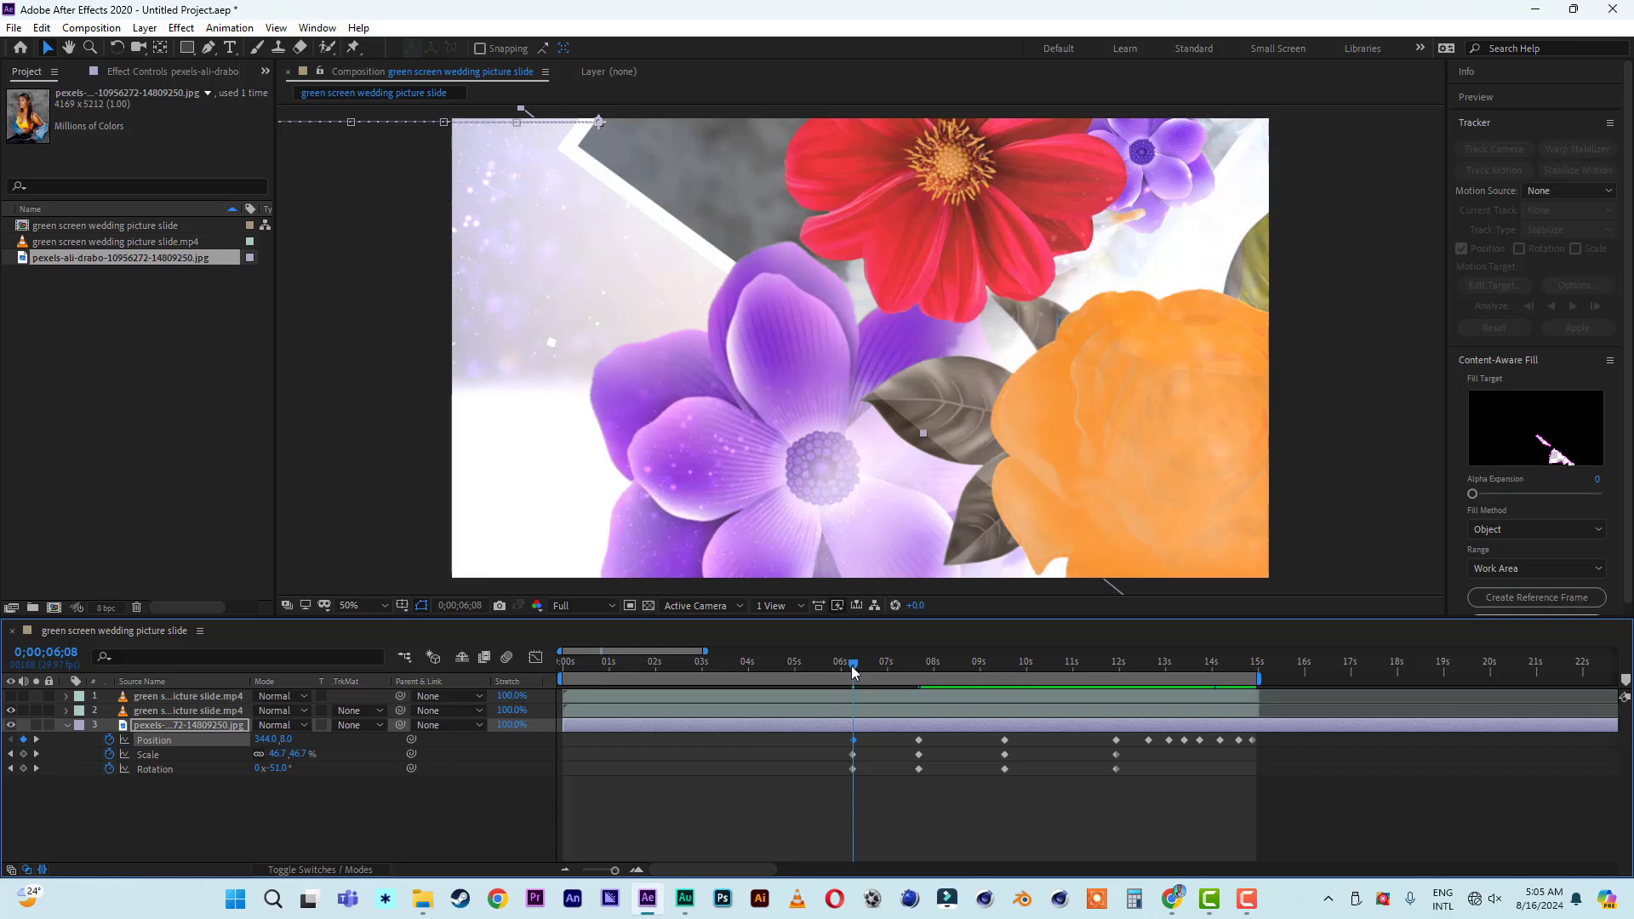
drag(853, 669, 806, 674)
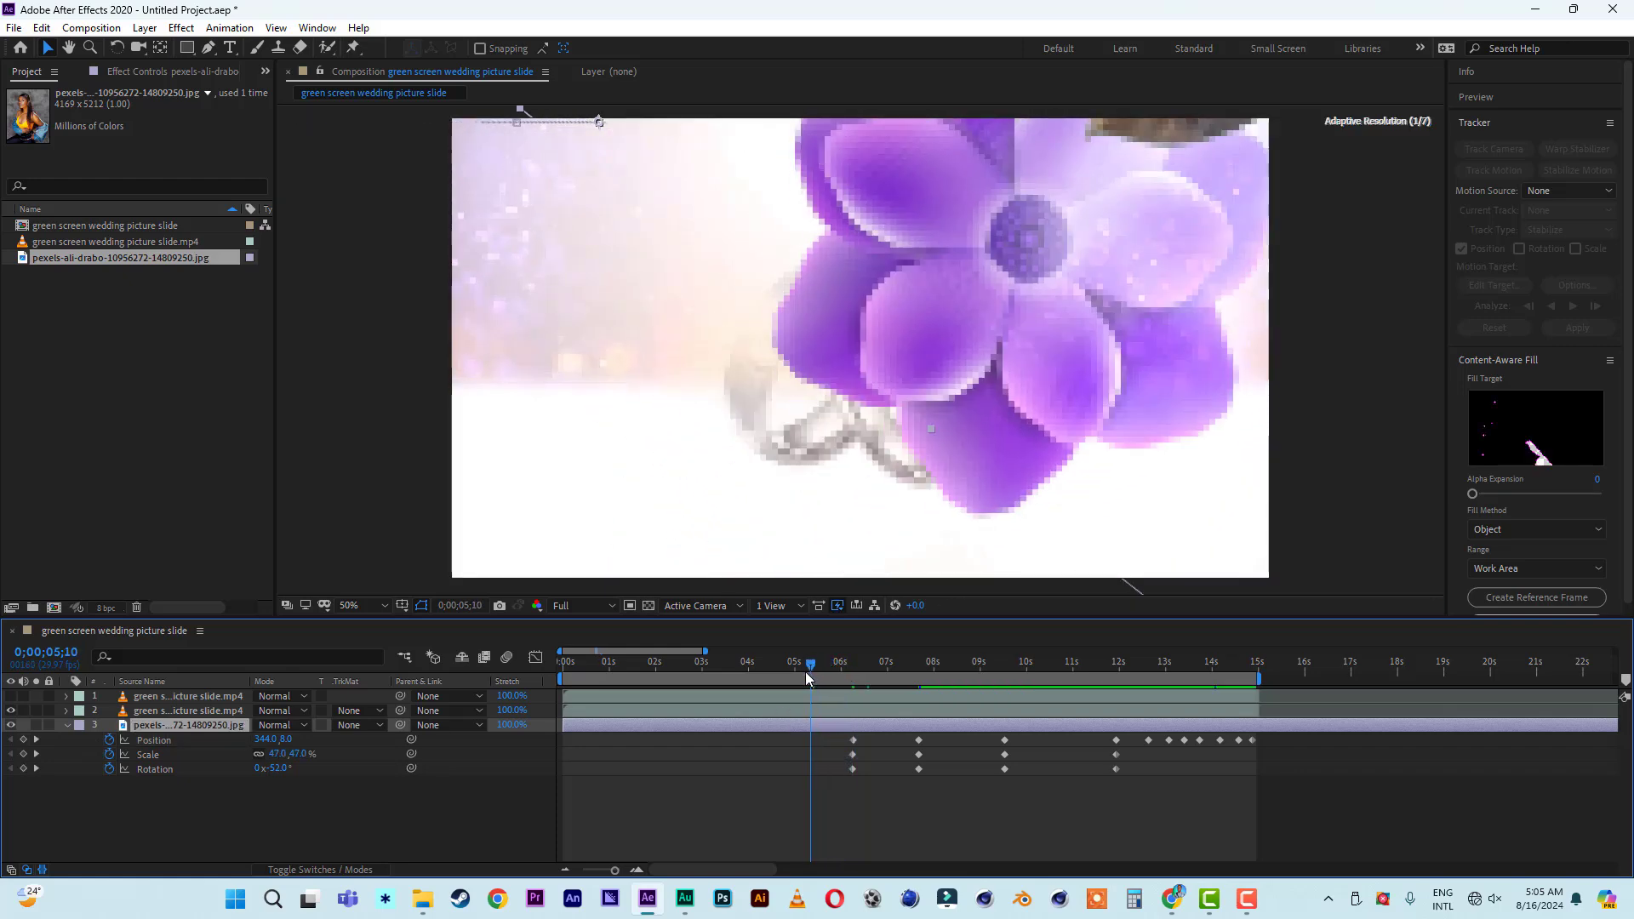
drag(264, 739, 174, 754)
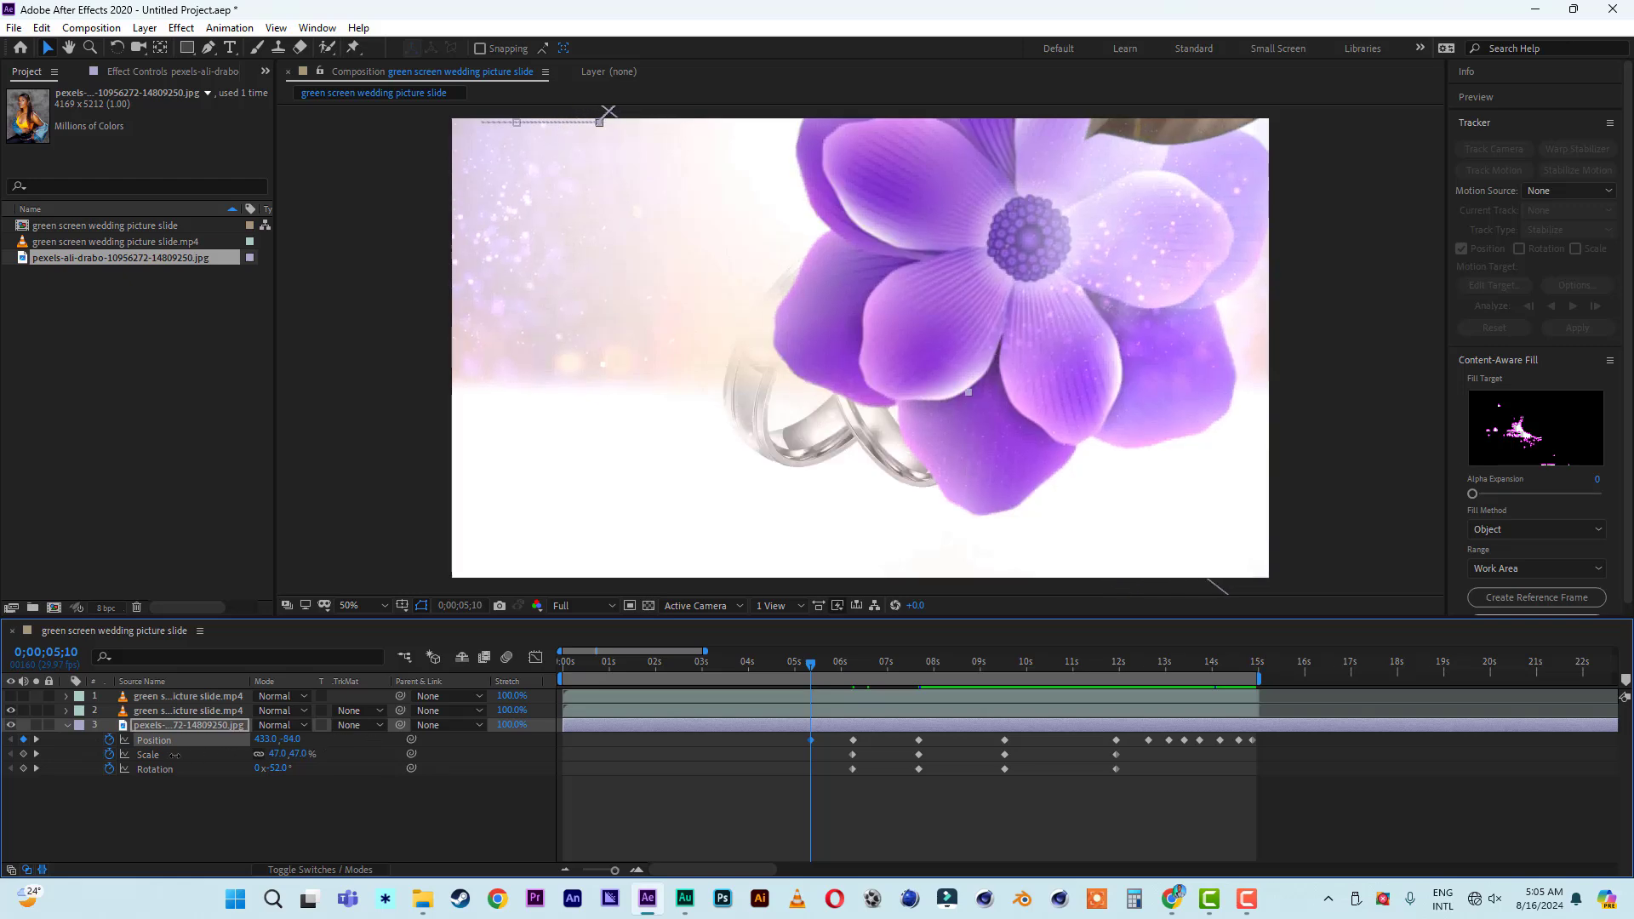
drag(55, 764, 2, 768)
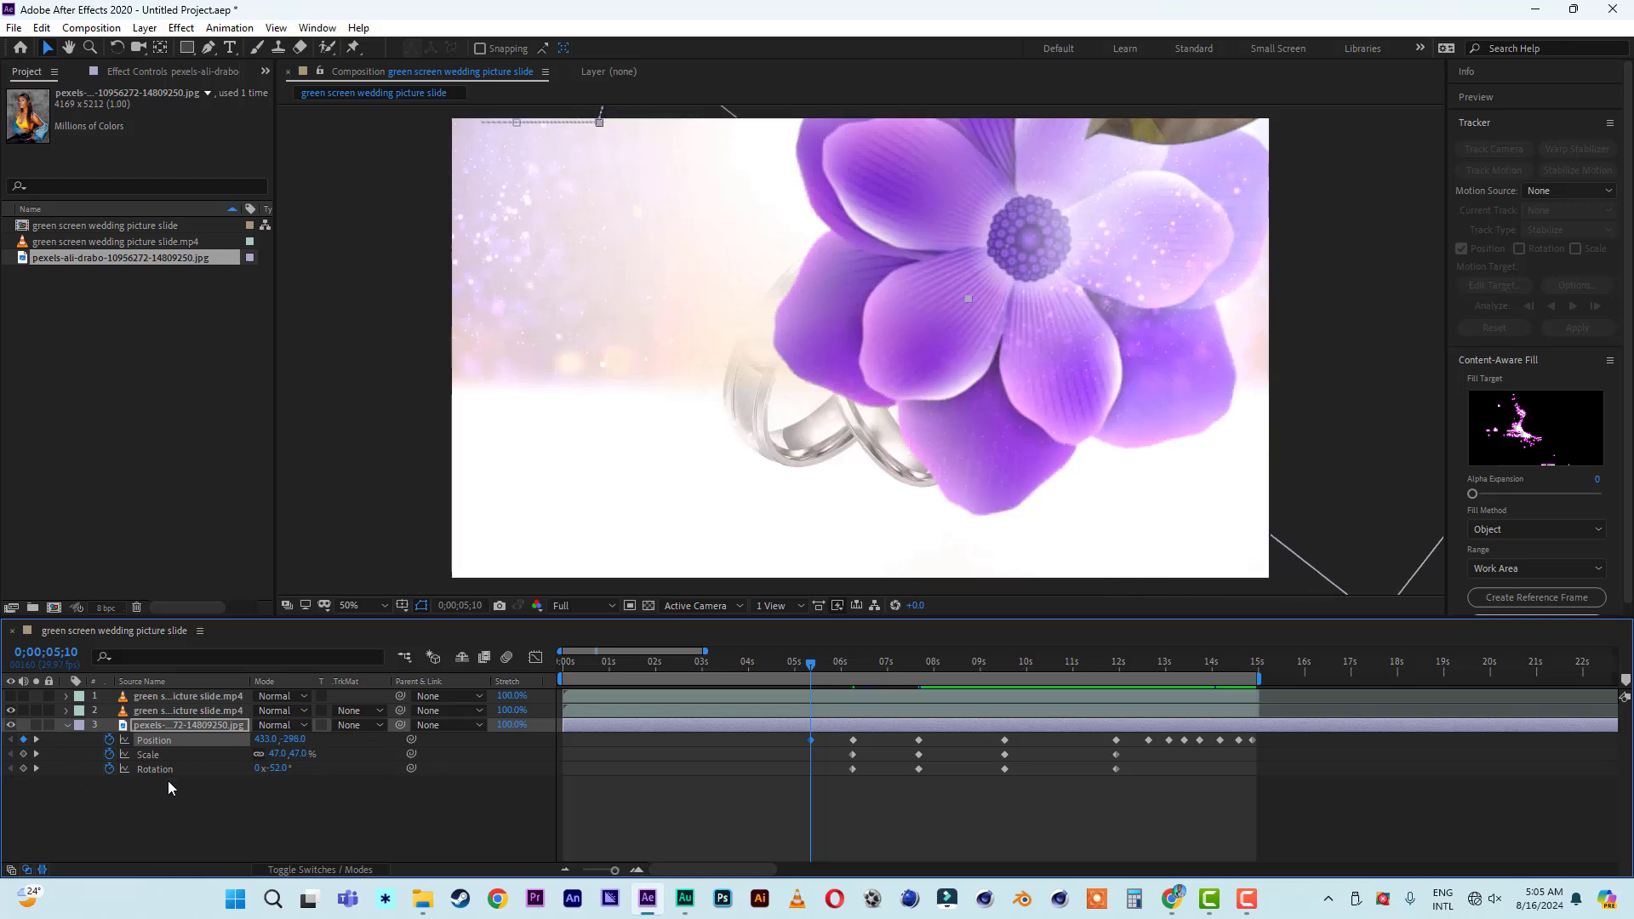
drag(277, 741, 34, 752)
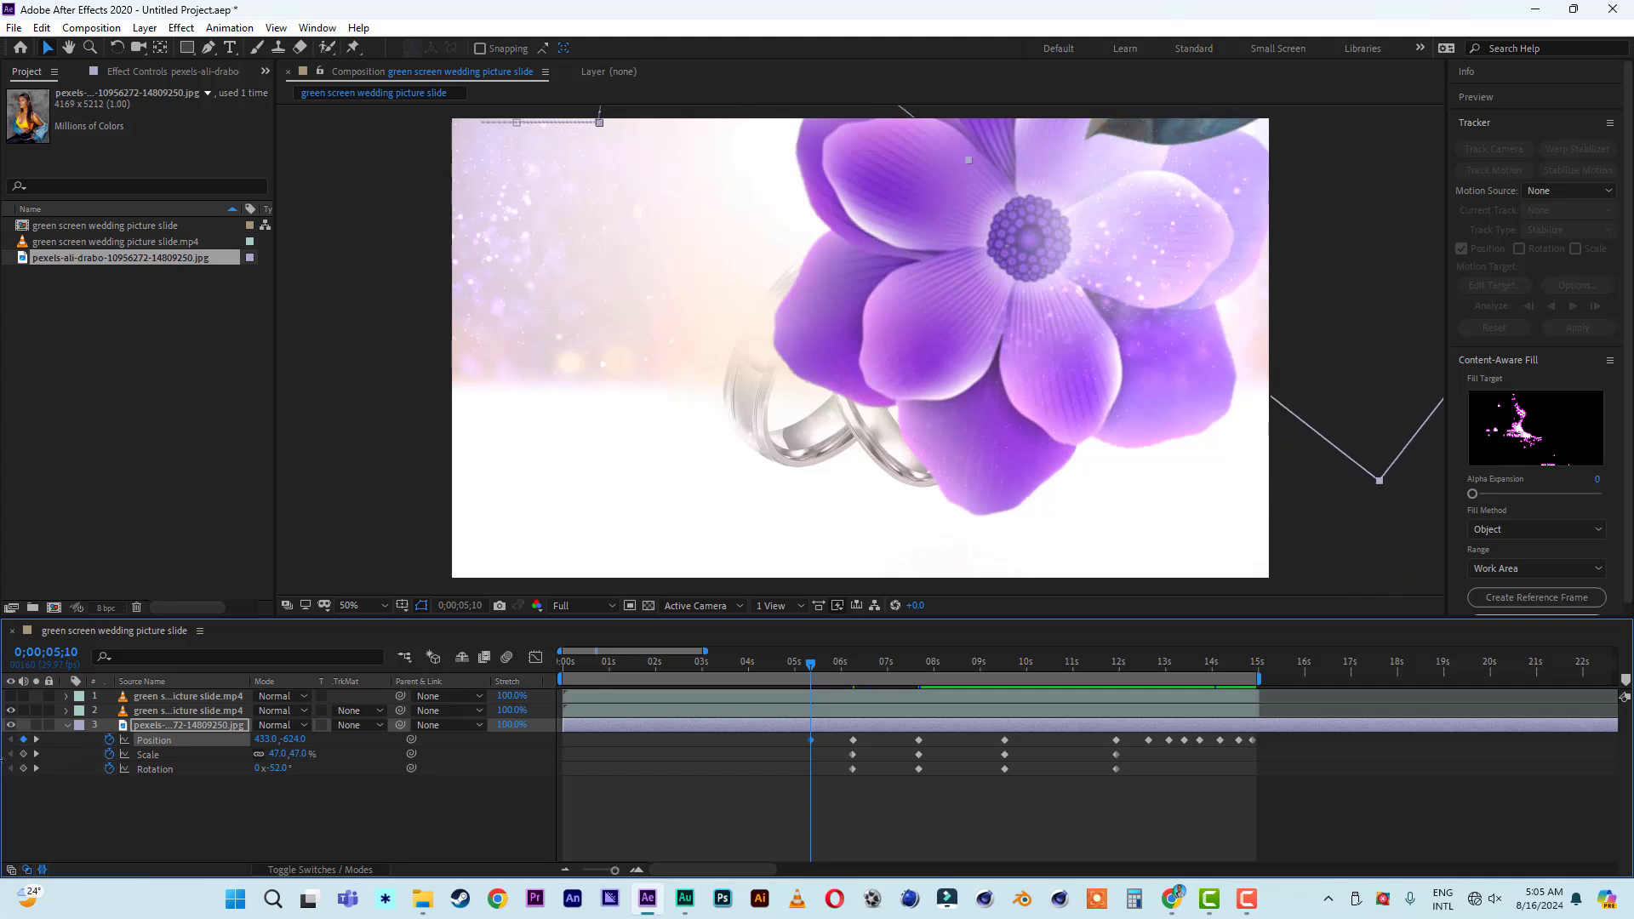
drag(260, 747, 311, 754)
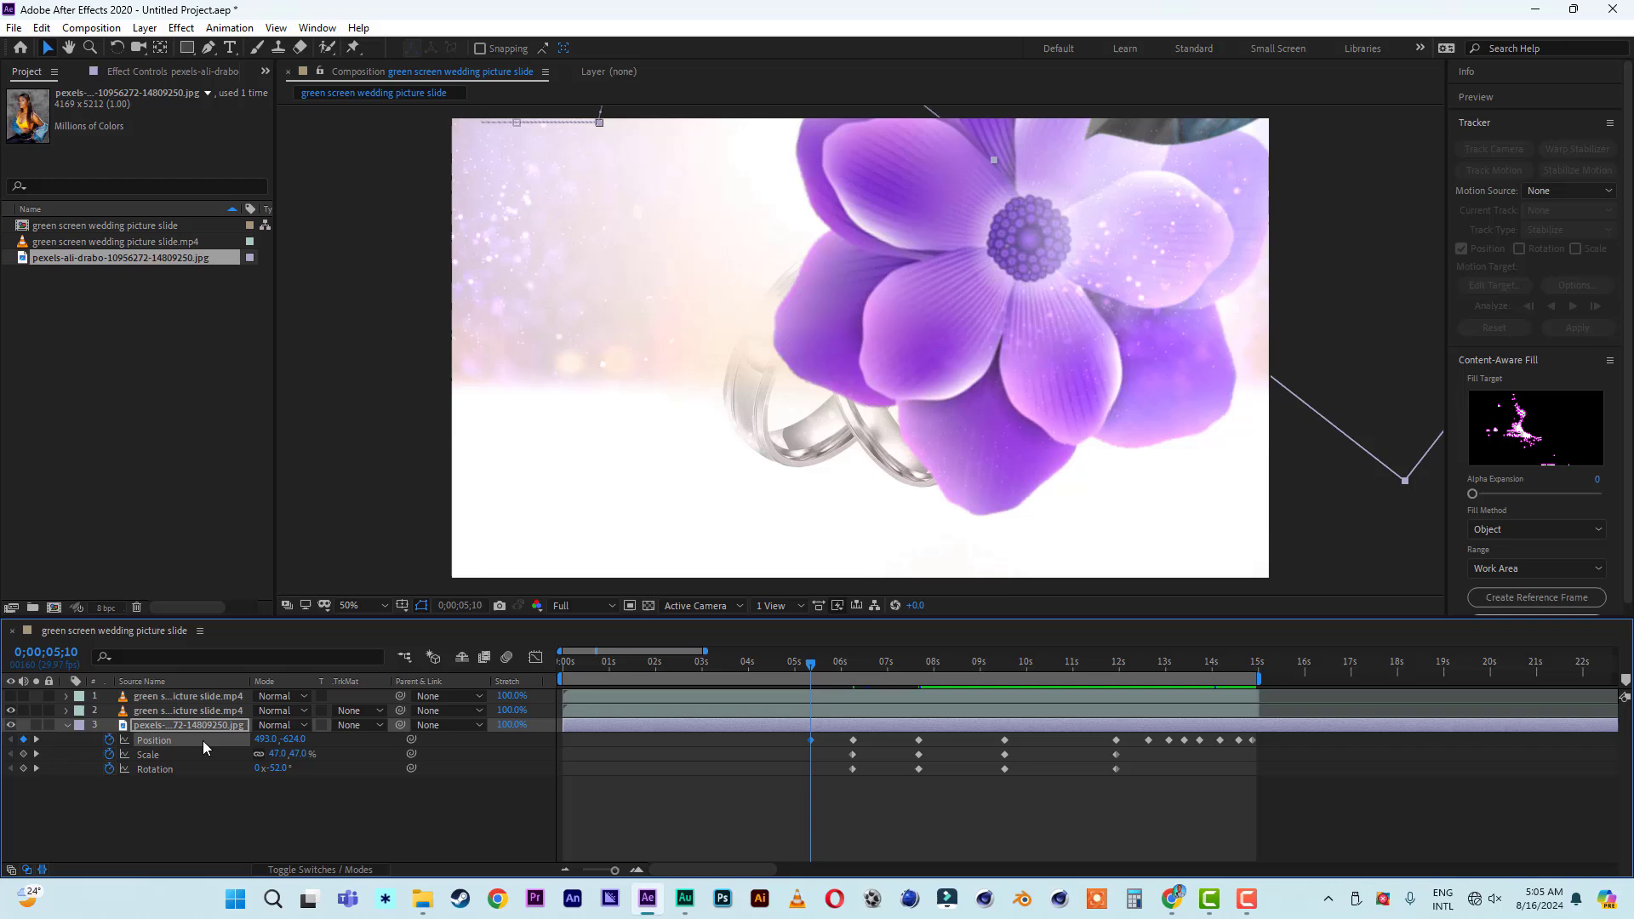
drag(300, 754, 495, 779)
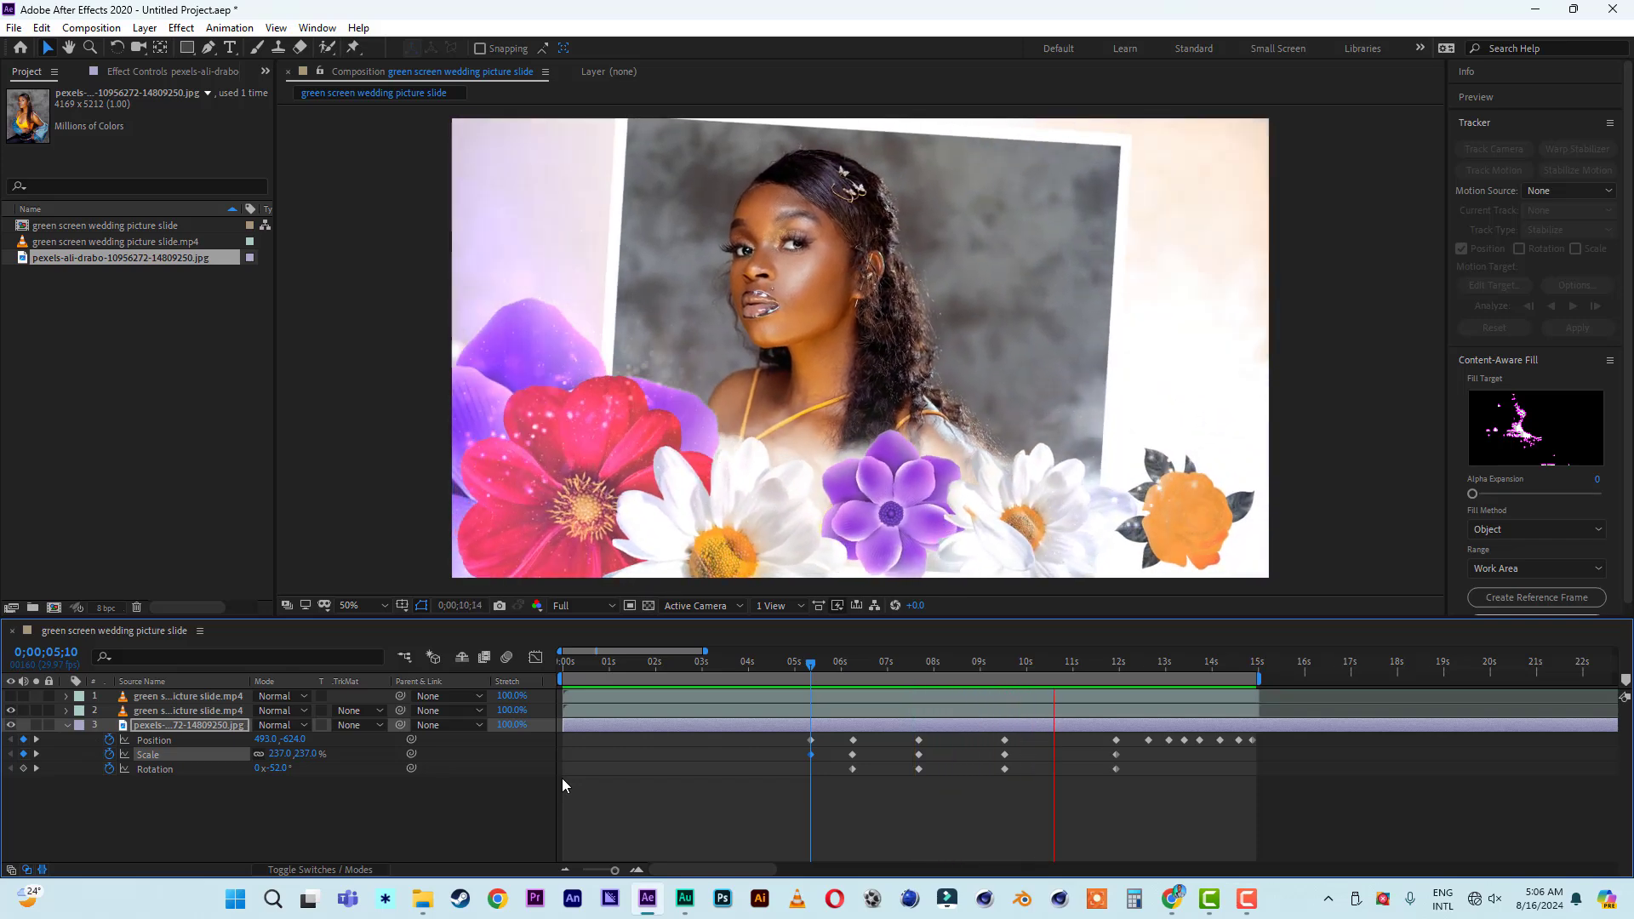
Stop the preview, then unhide and select the top template layer (layer 1)
key(space)
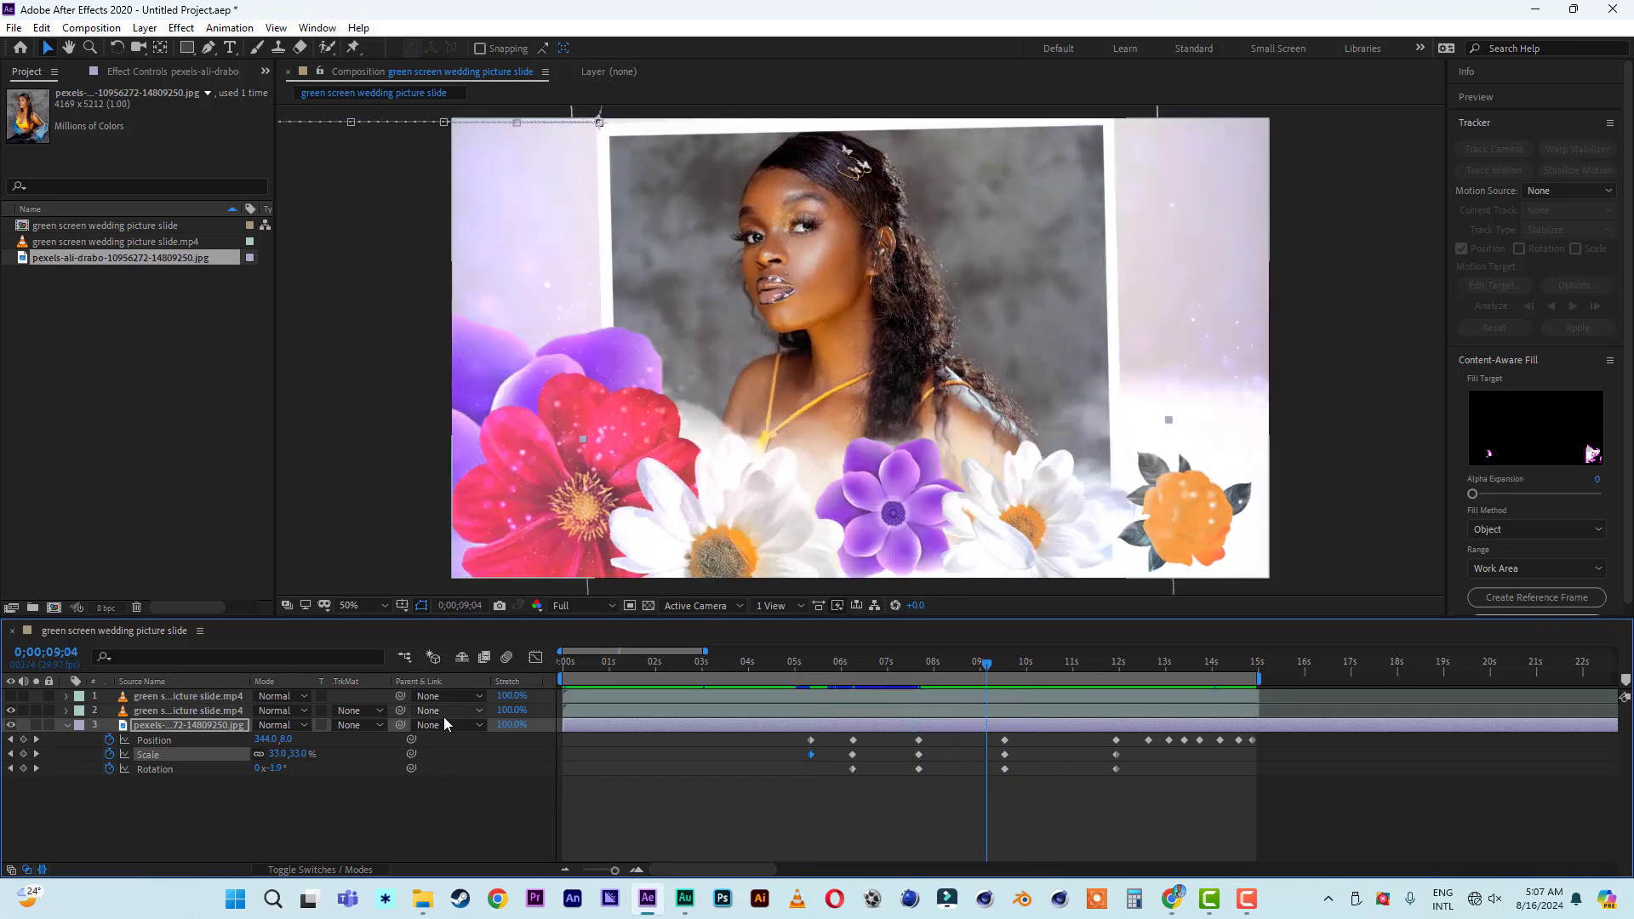
click(10, 697)
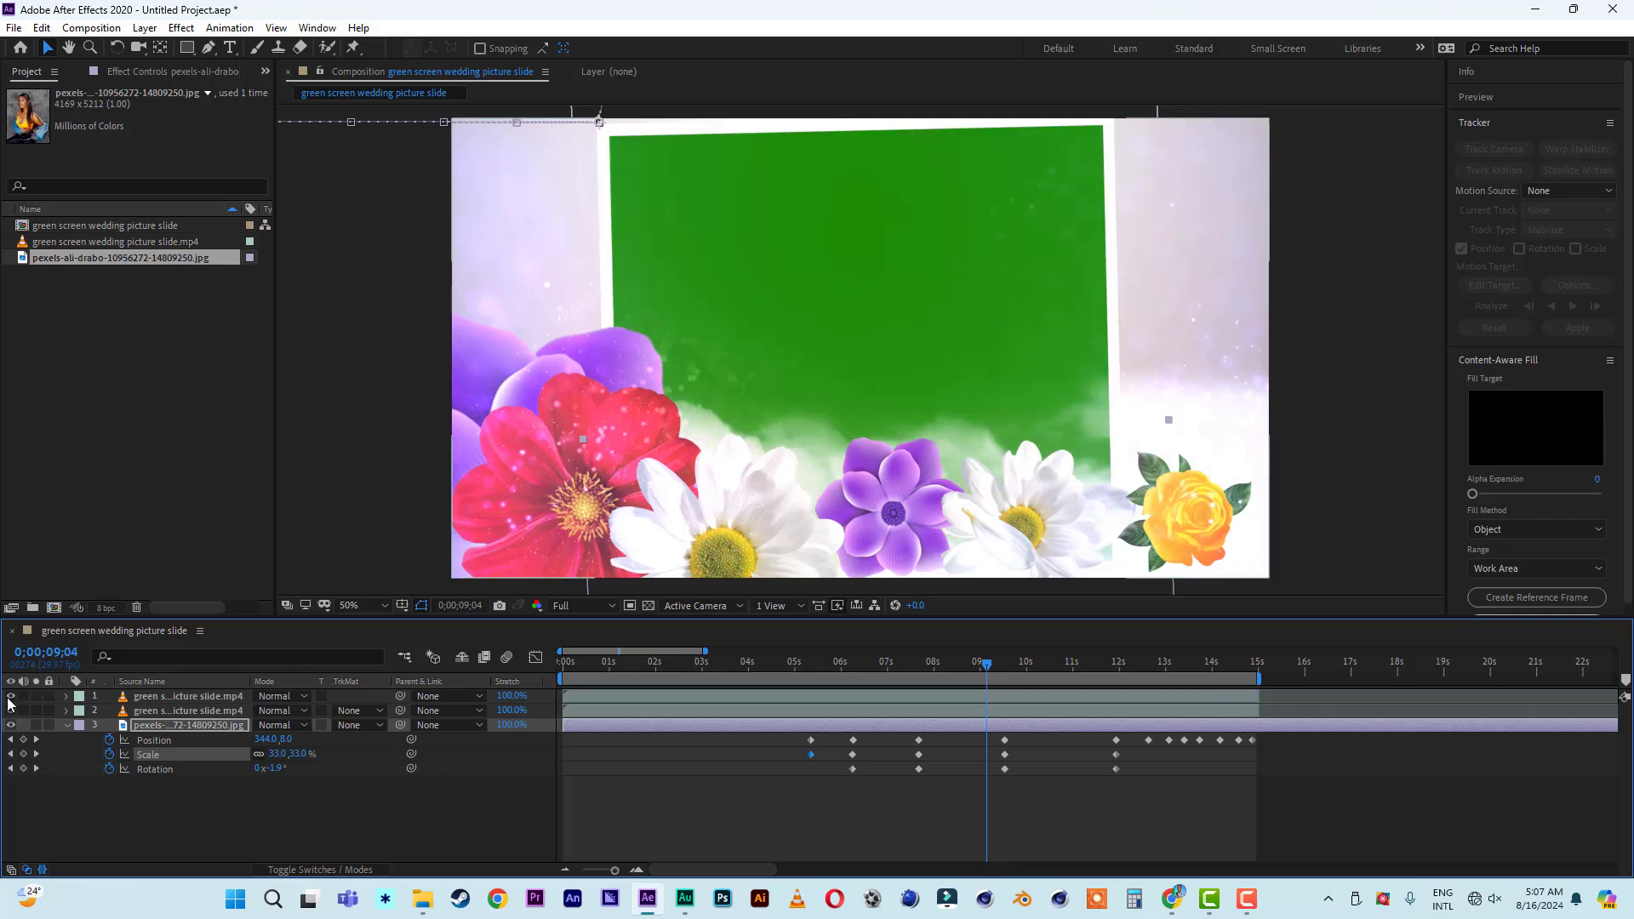
click(148, 696)
key(comma)
Draw a closed Pen mask on layer 1 around the lower-right flowers
key(g)
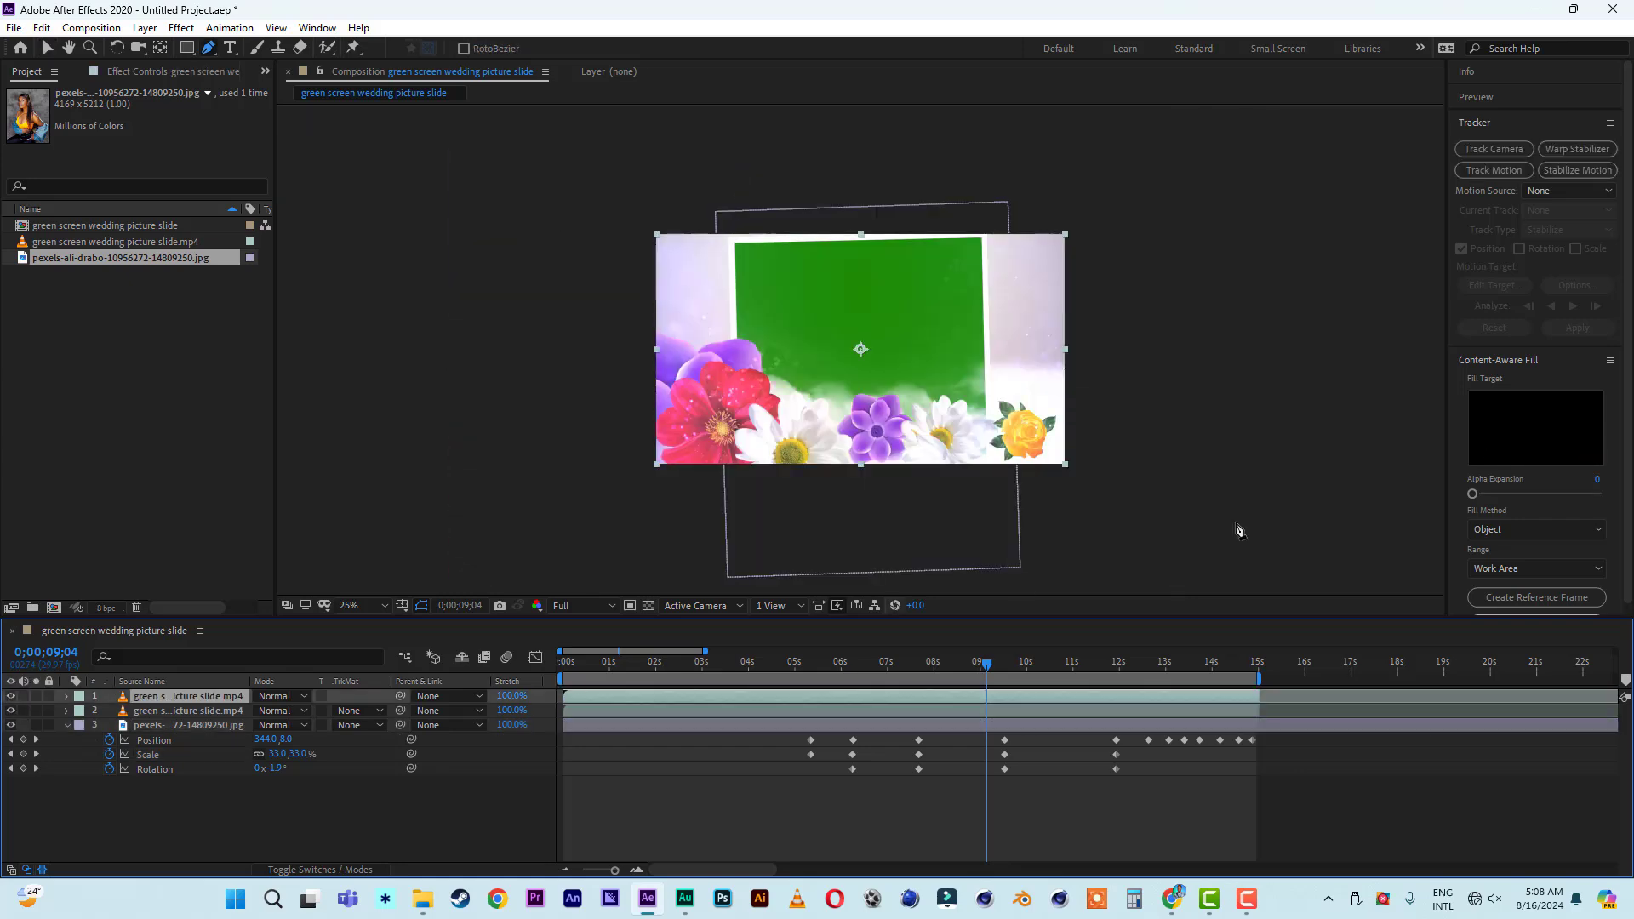
click(1145, 495)
click(1024, 517)
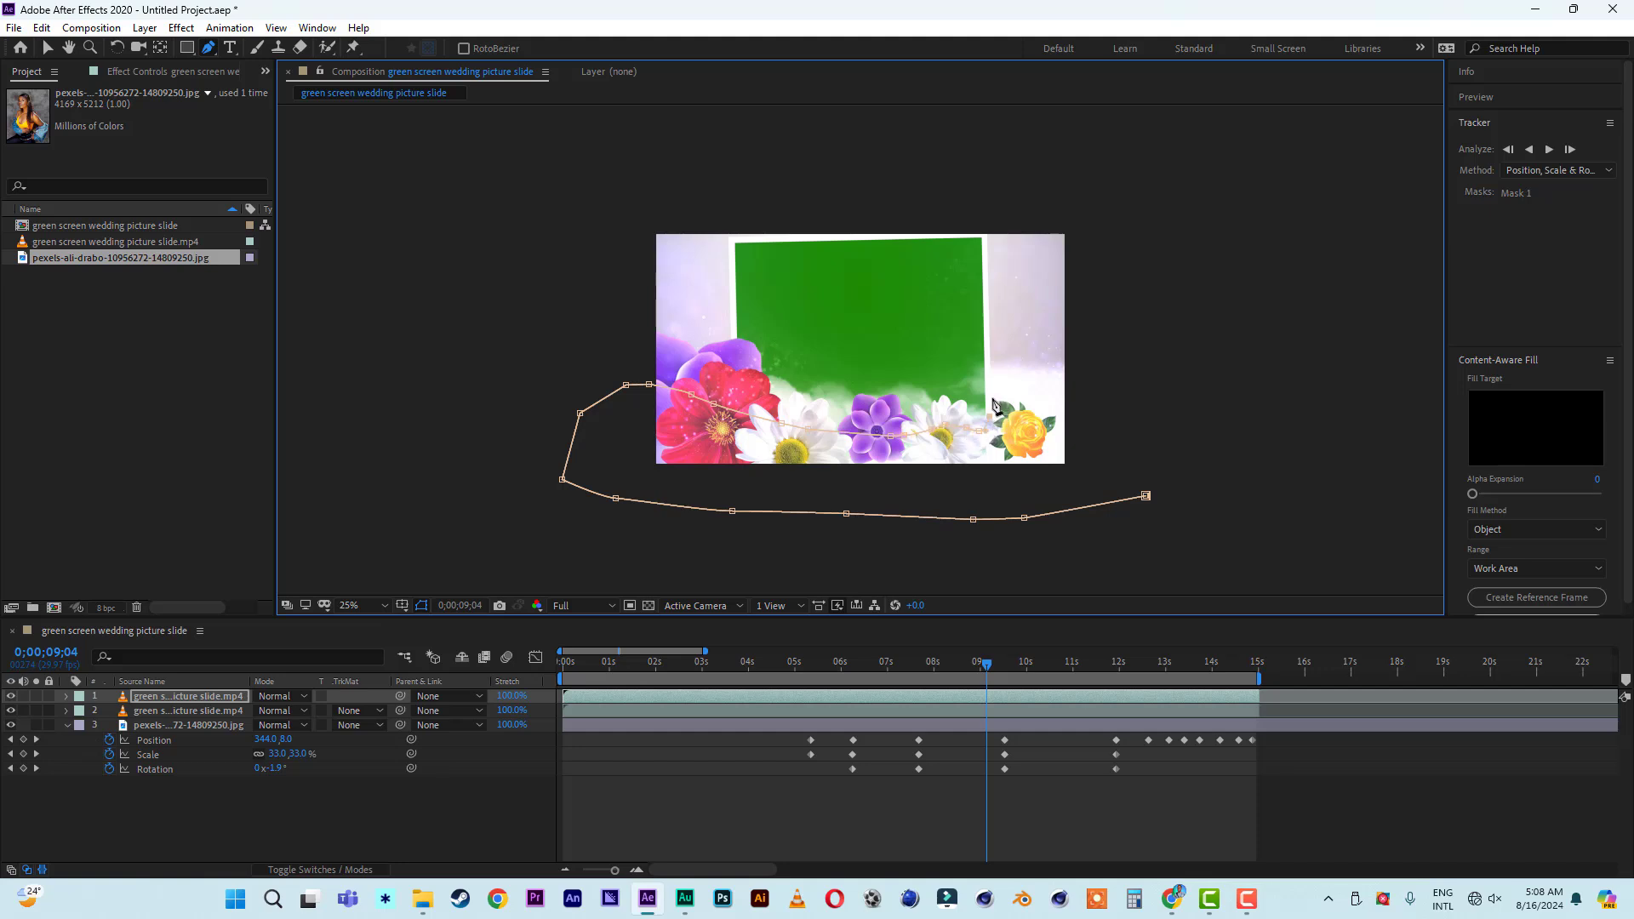
click(996, 394)
click(1023, 391)
click(1051, 393)
click(1131, 418)
click(1145, 446)
click(1145, 495)
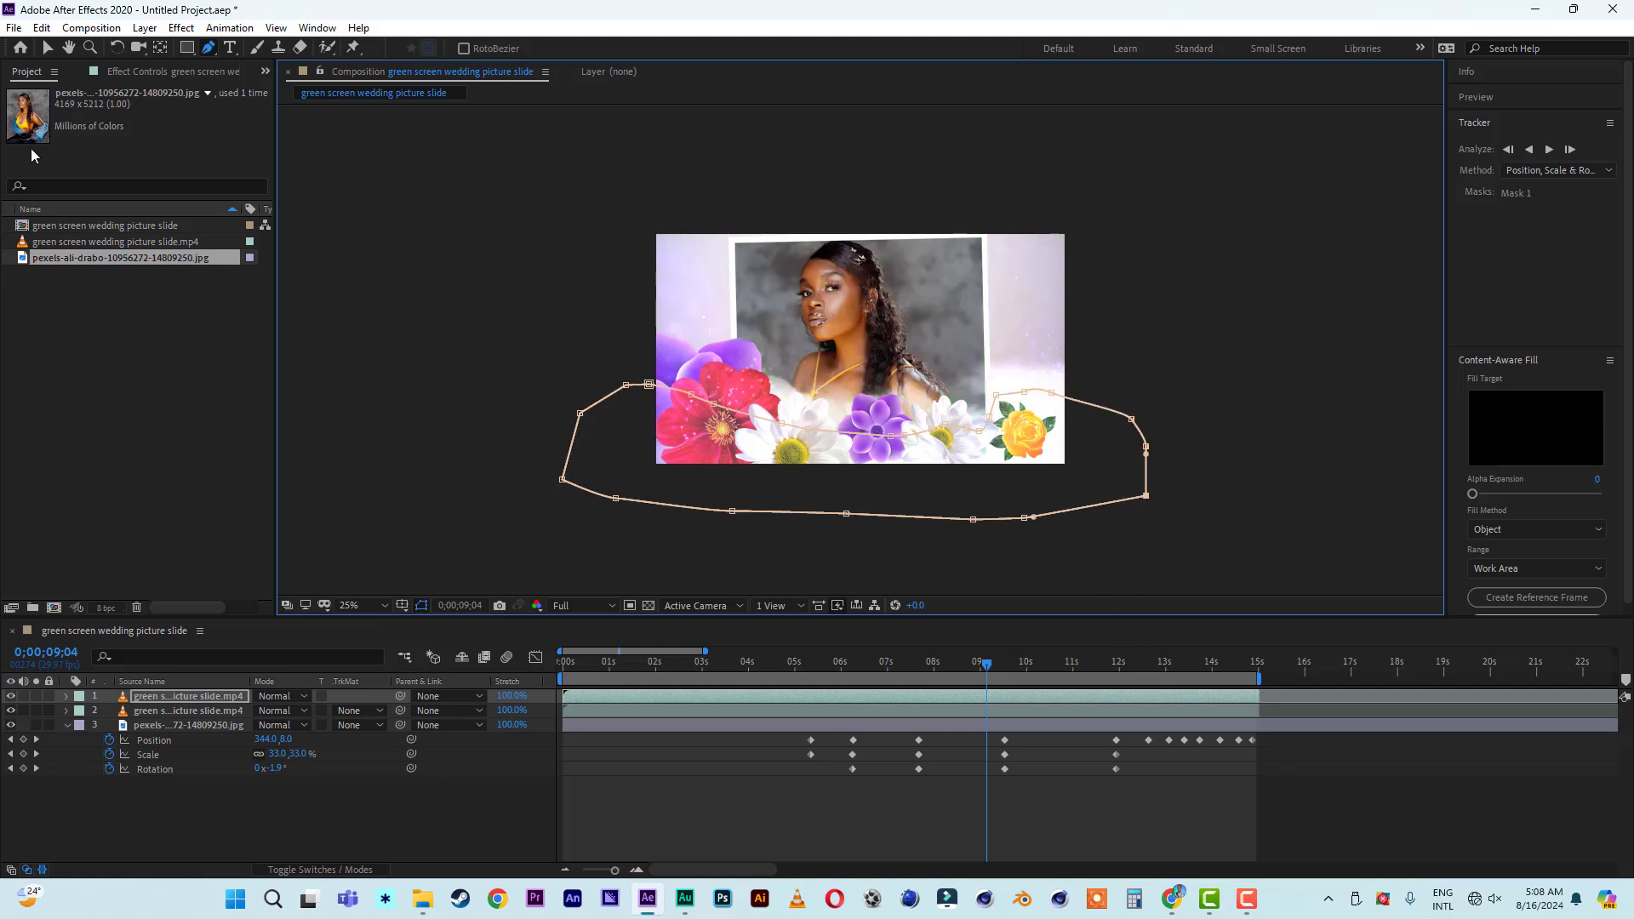
Return to the Selection tool, deselect the mask points and hide mask outlines
click(47, 48)
click(1396, 453)
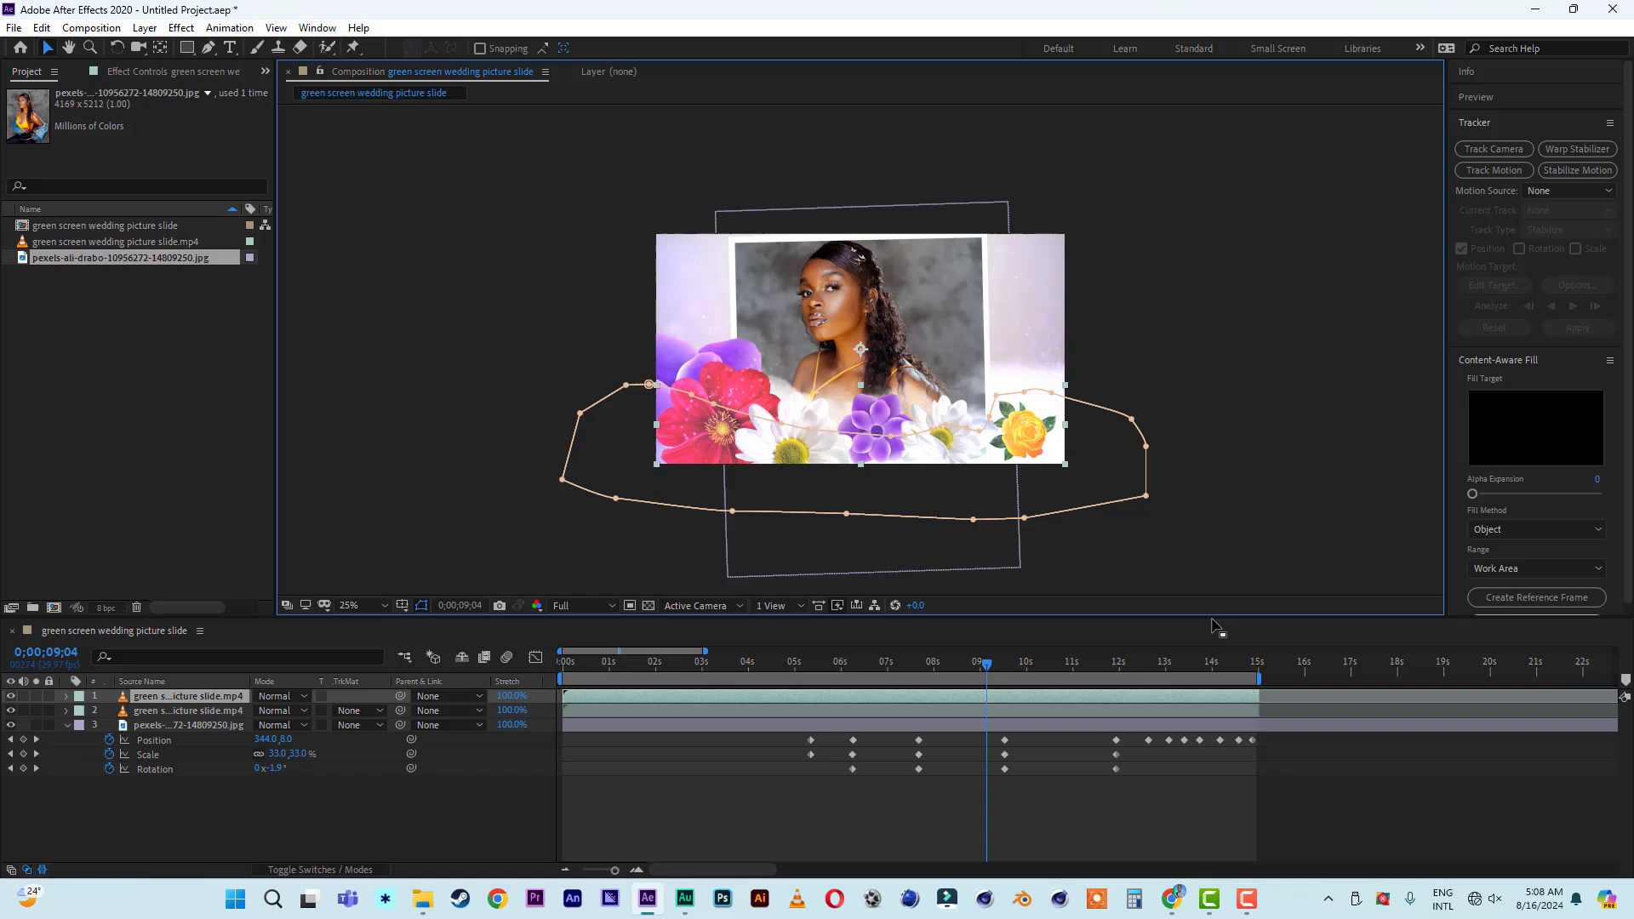
click(421, 606)
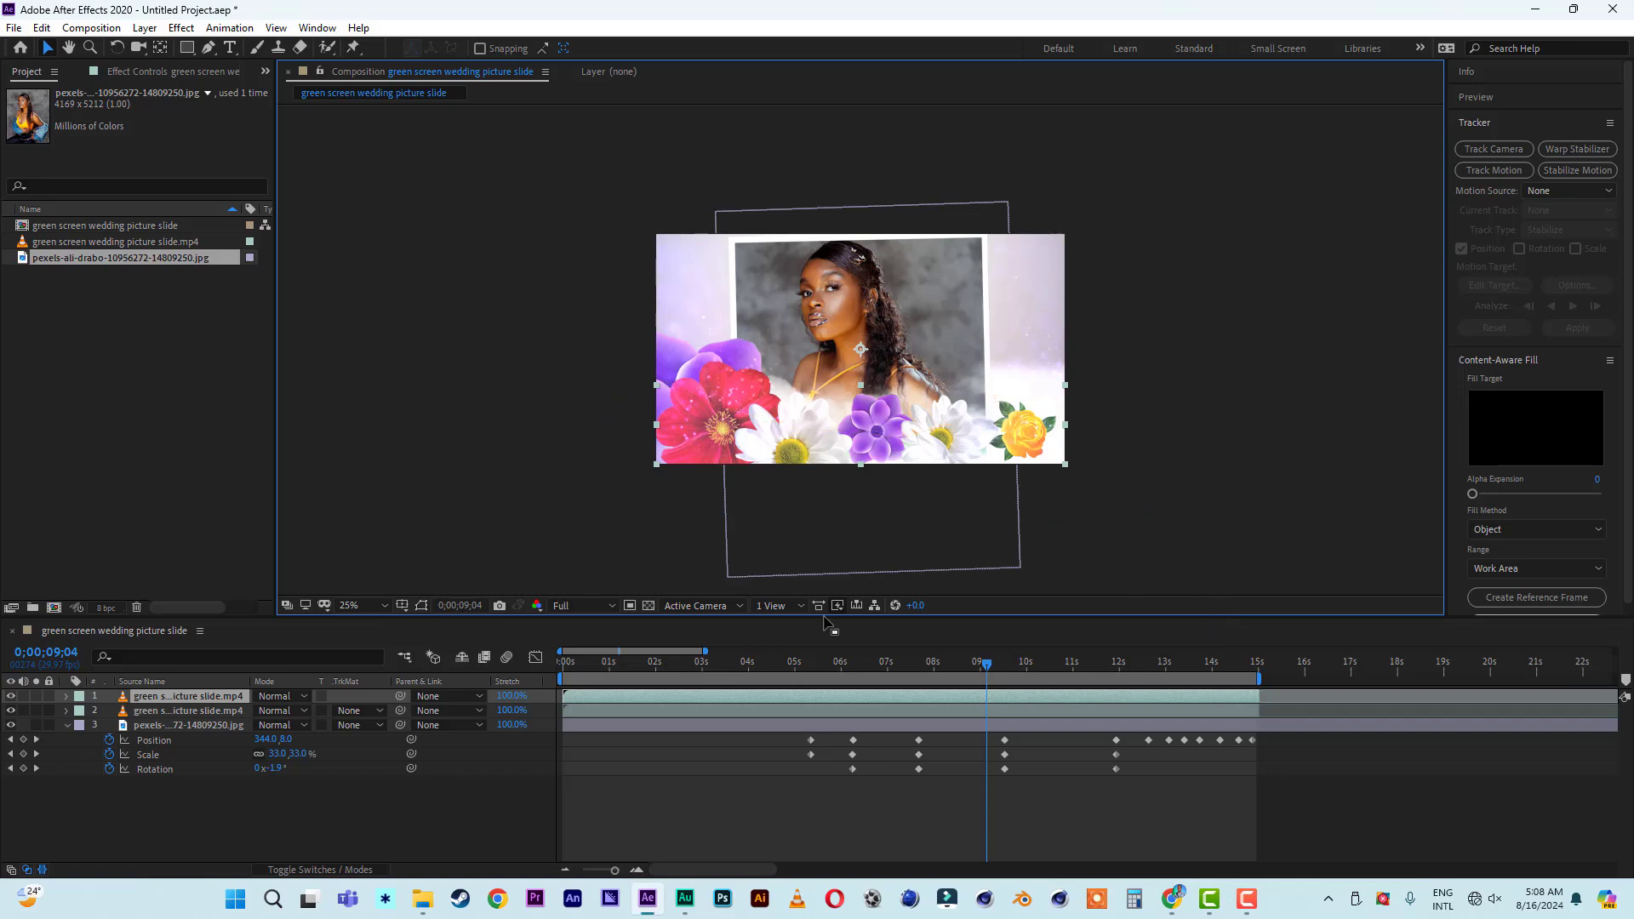
key(period)
key(h)
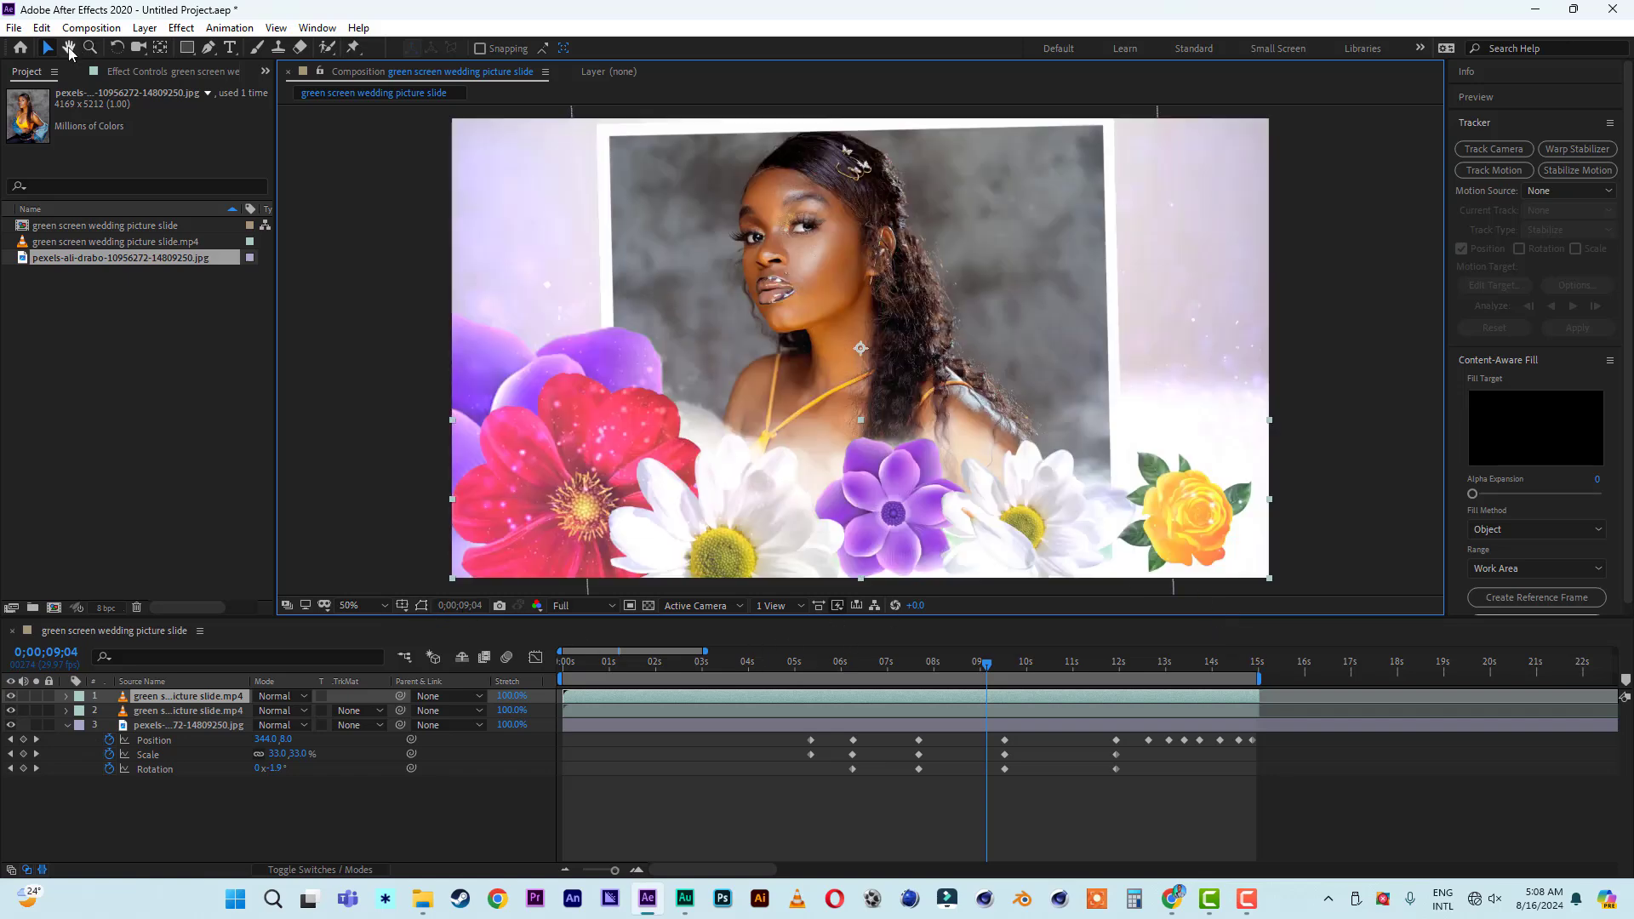
drag(1175, 349, 1191, 276)
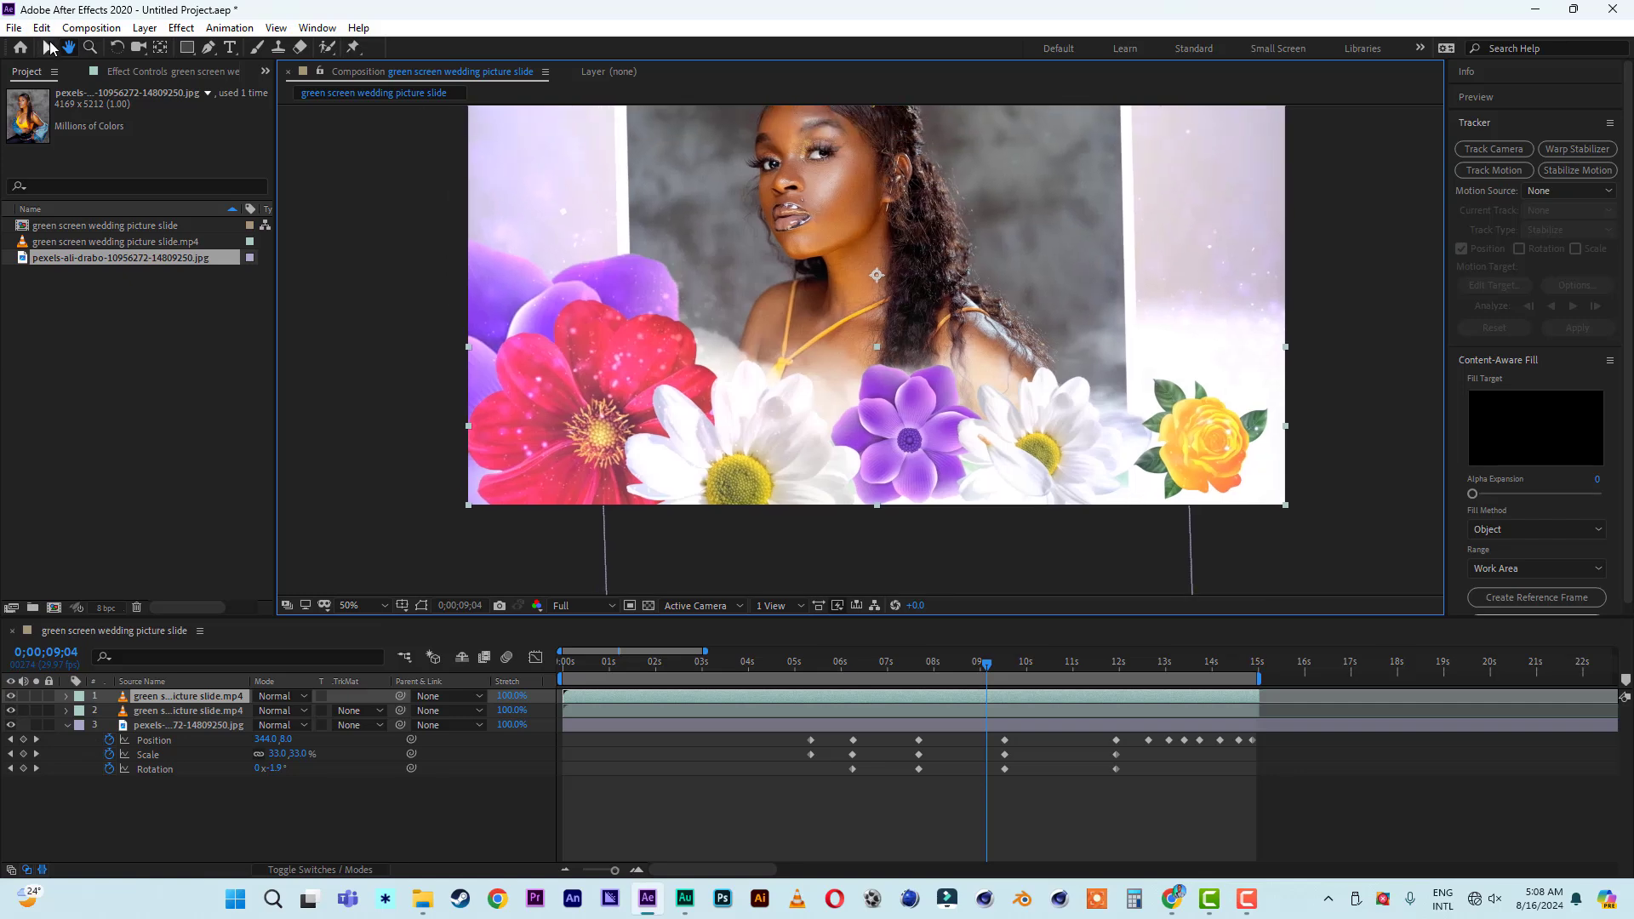
click(47, 46)
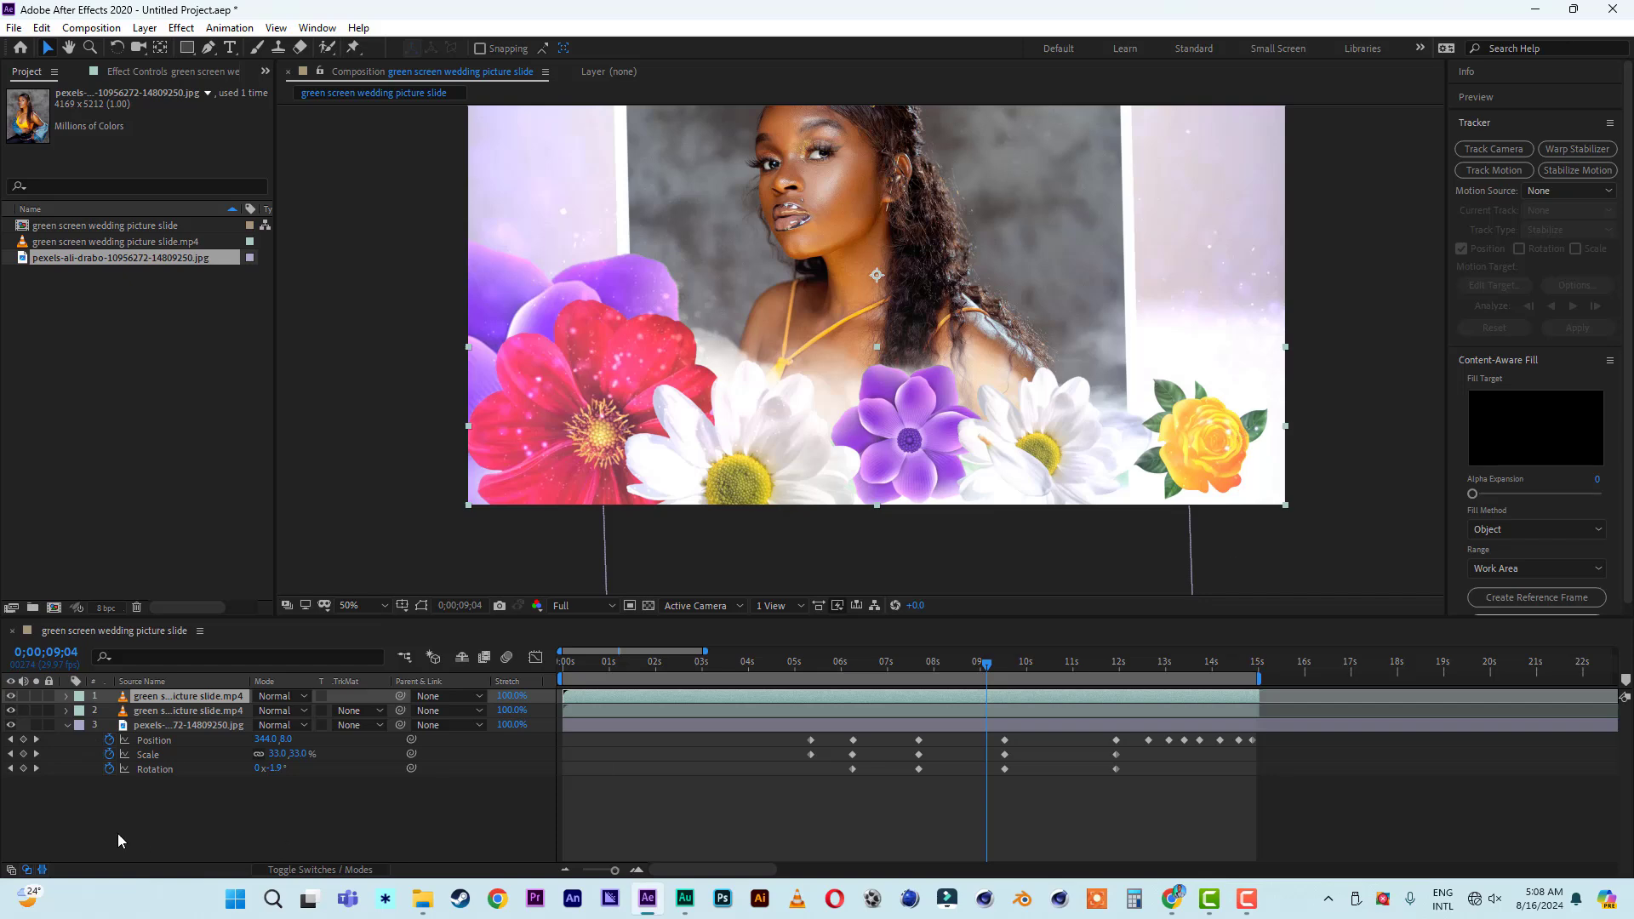
click(10, 695)
click(11, 696)
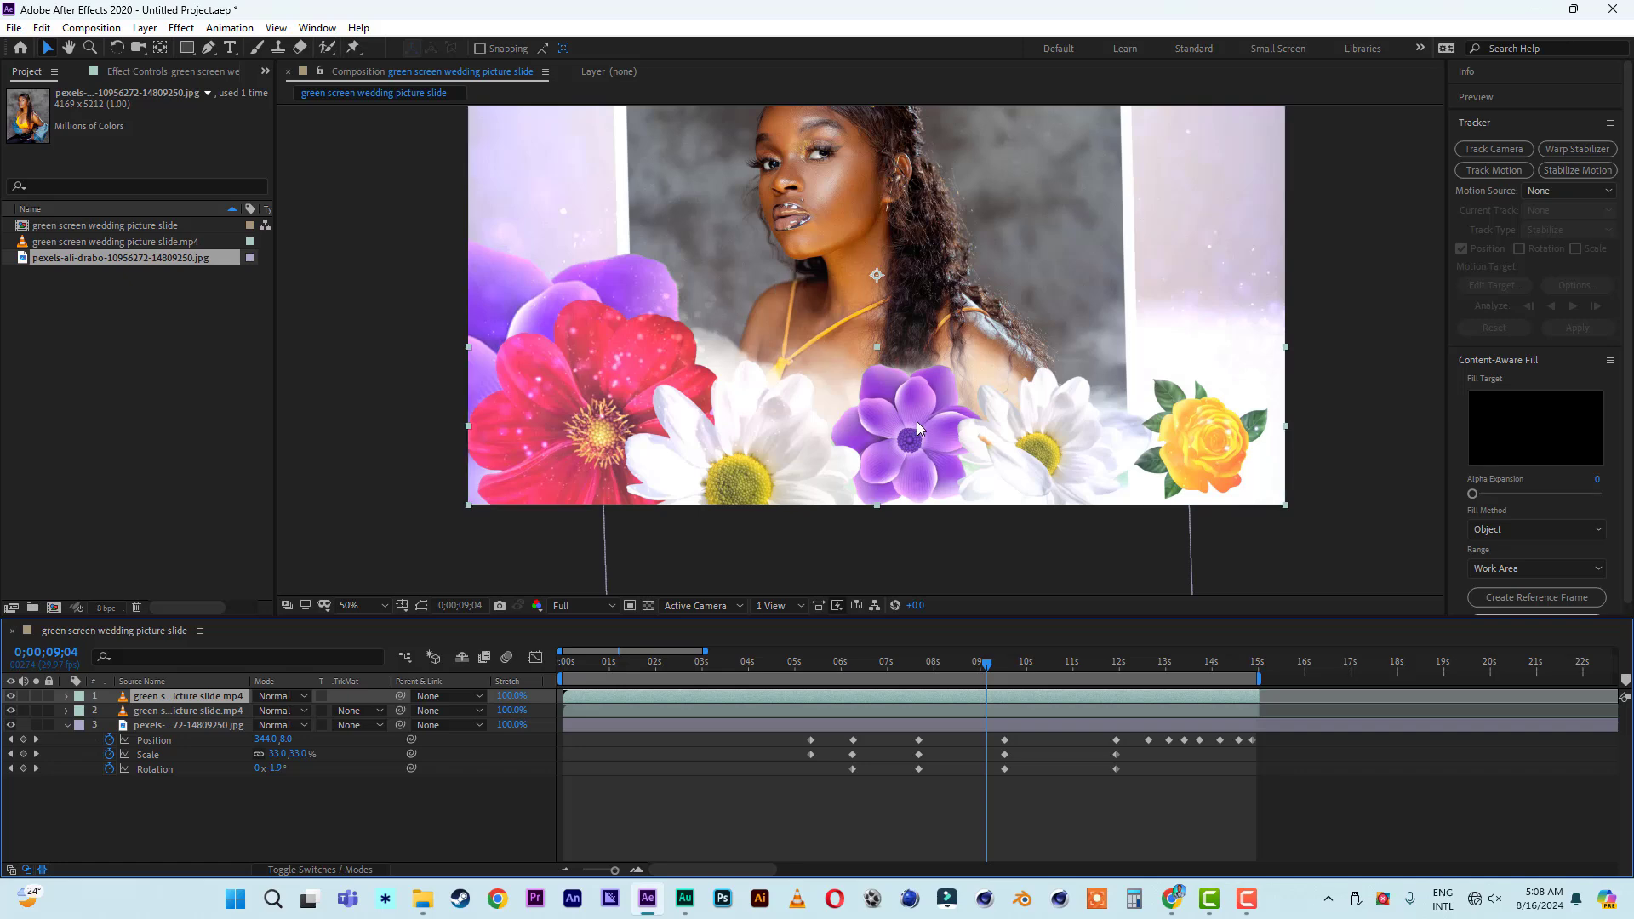
click(362, 605)
click(368, 305)
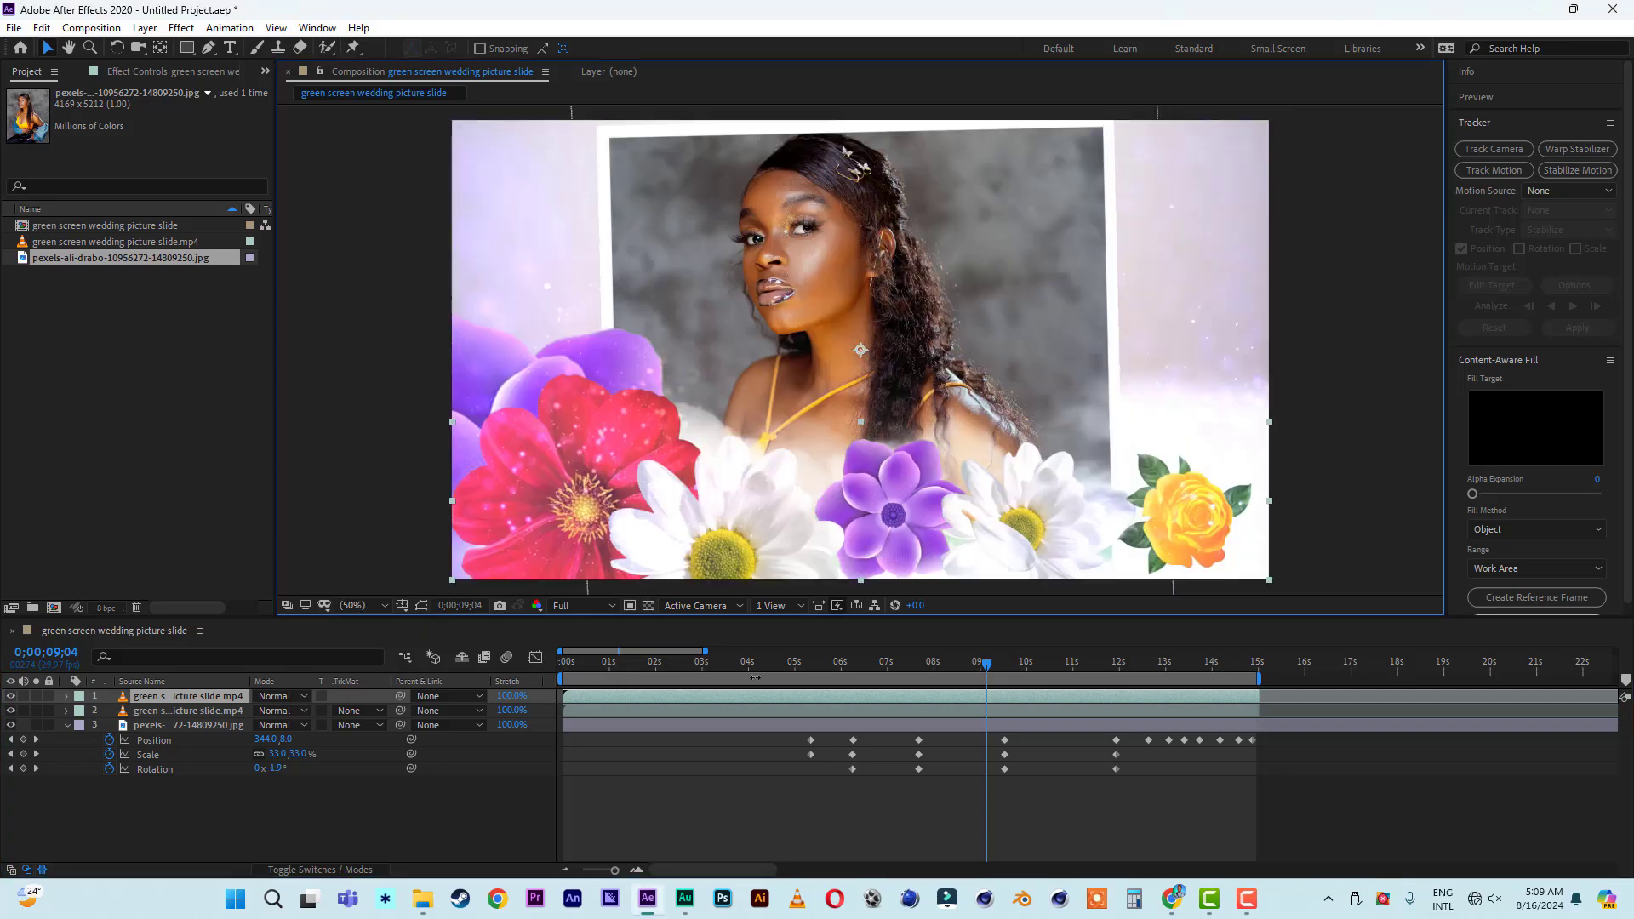
click(786, 667)
key(space)
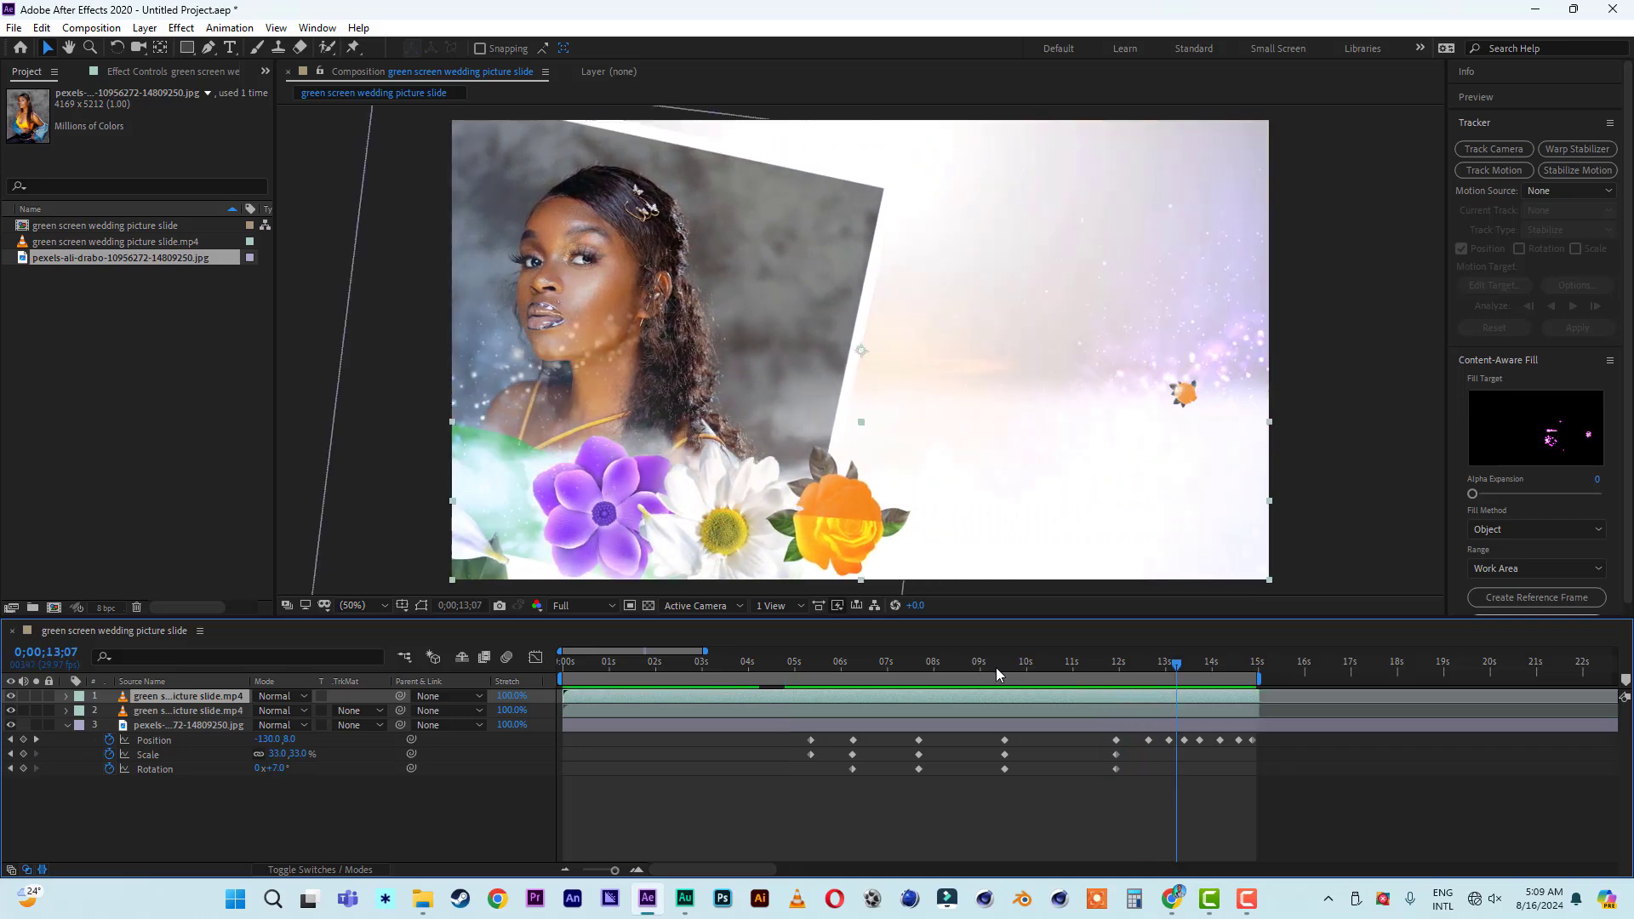
click(996, 666)
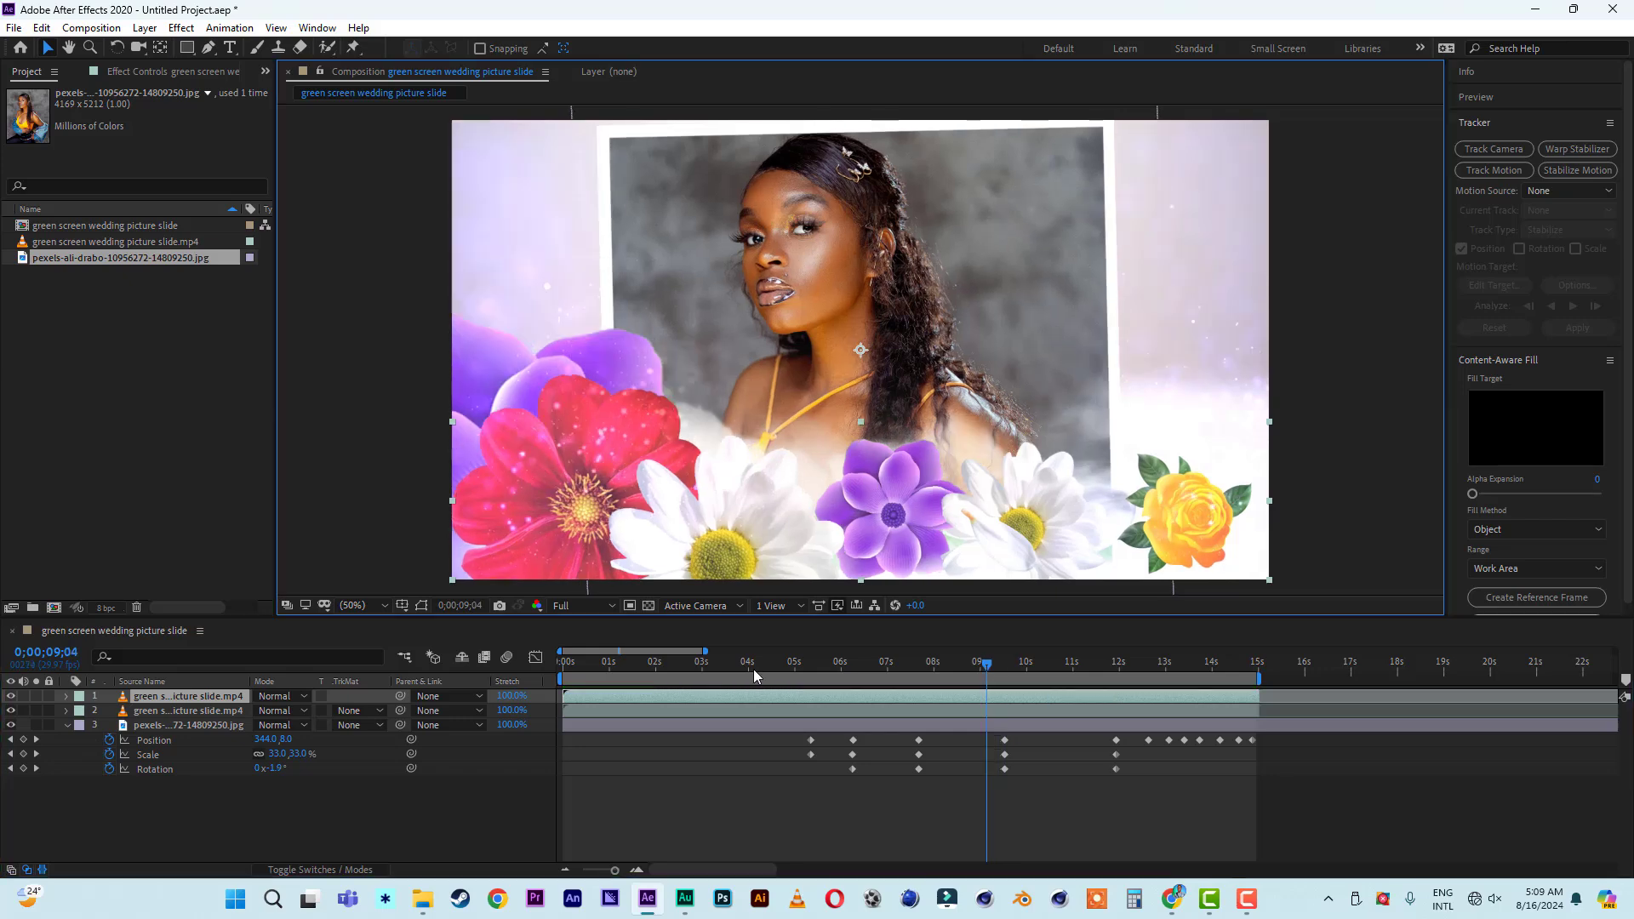
click(785, 666)
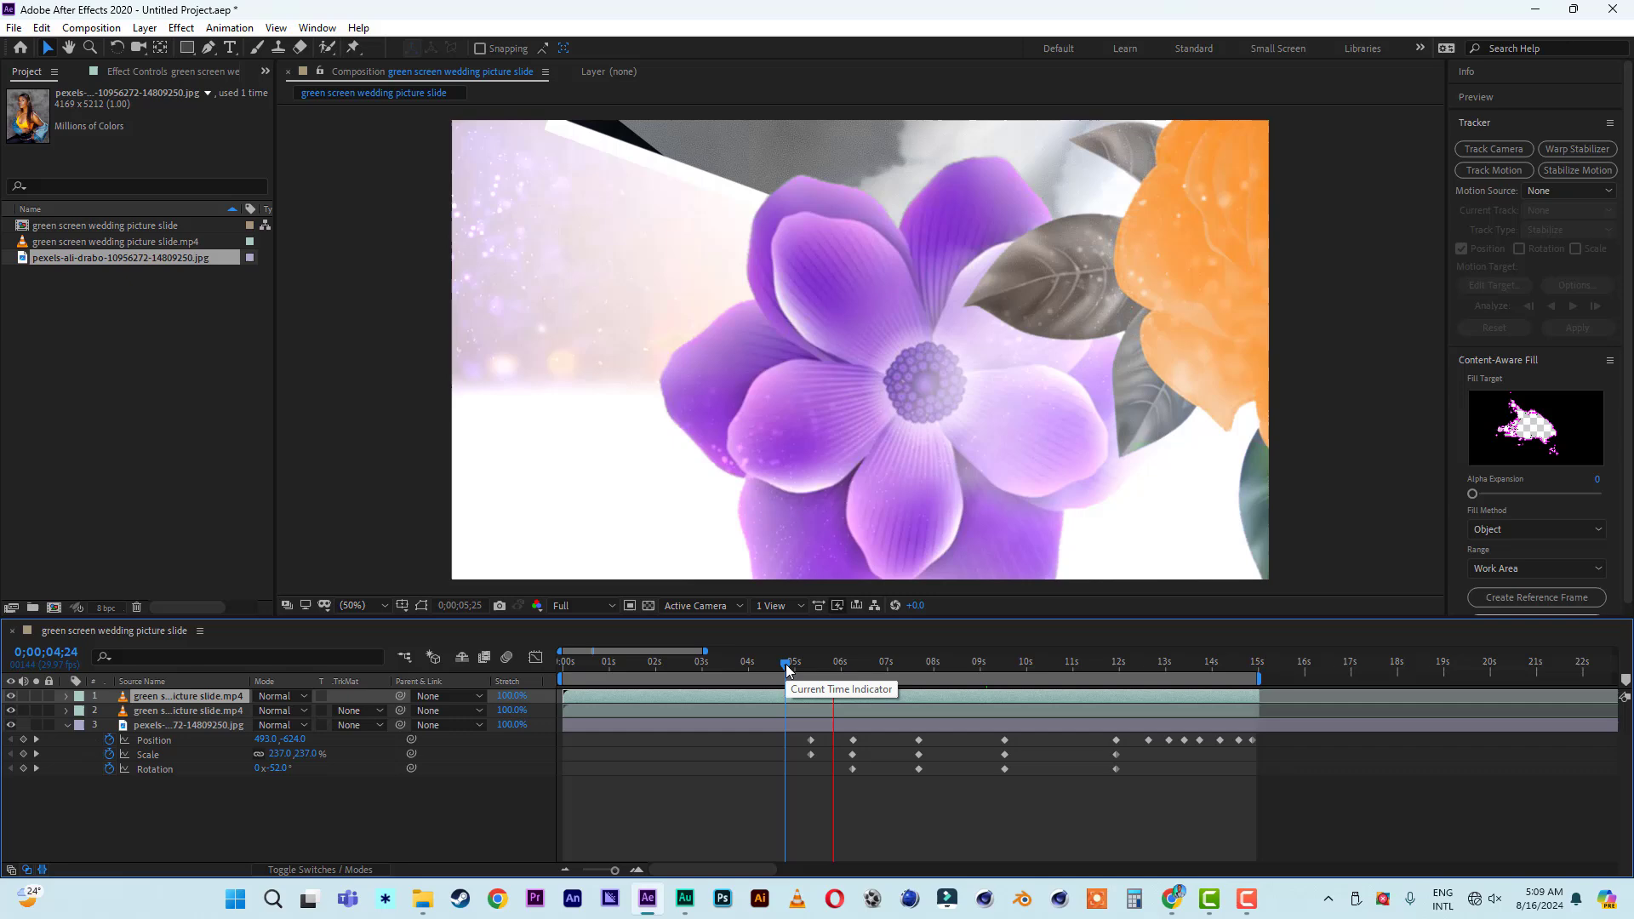